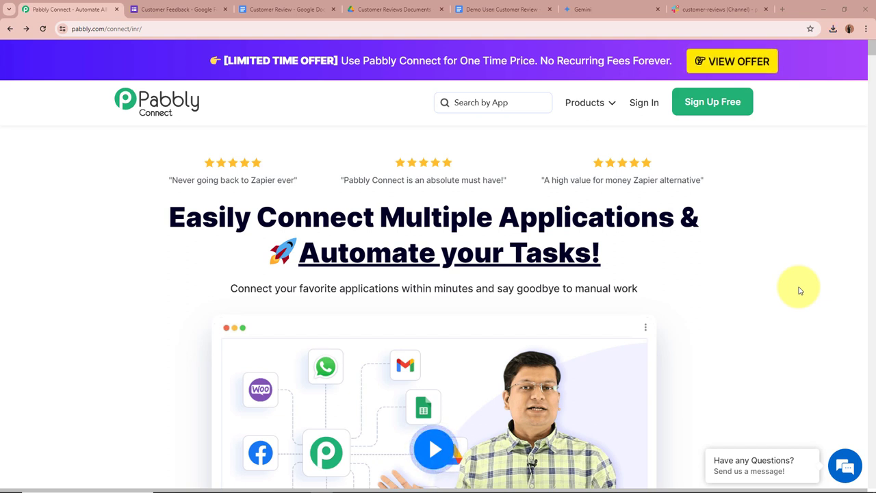
Step: Review the questions on the Customer Feedback Google Form
left_click(174, 9)
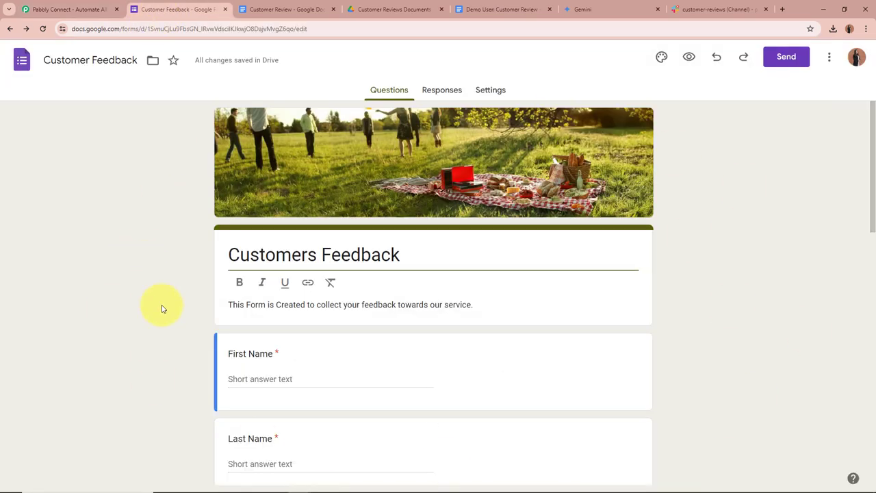
scroll(165, 307, "down", 2)
scroll(164, 307, "up", 2)
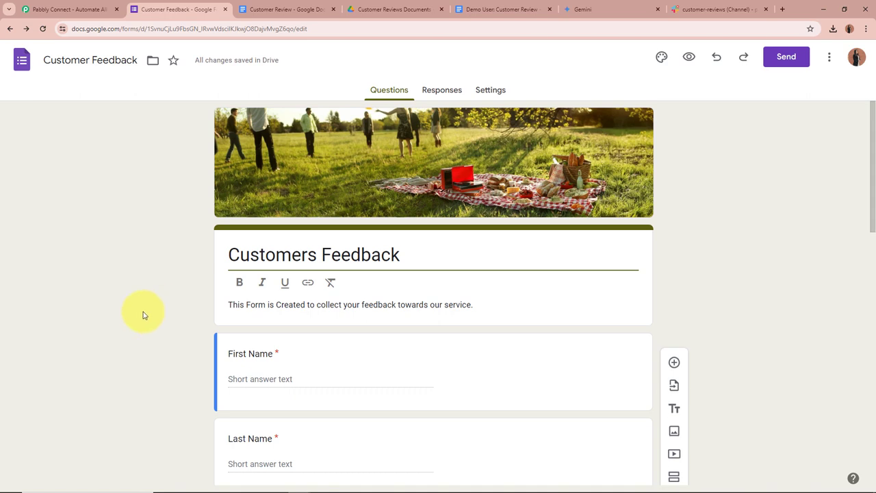
scroll(162, 311, "down", 5)
scroll(259, 360, "up", 5)
Step: Inspect the filled Customer Review document in Google Docs showing Overall Rating 5
left_click(512, 10)
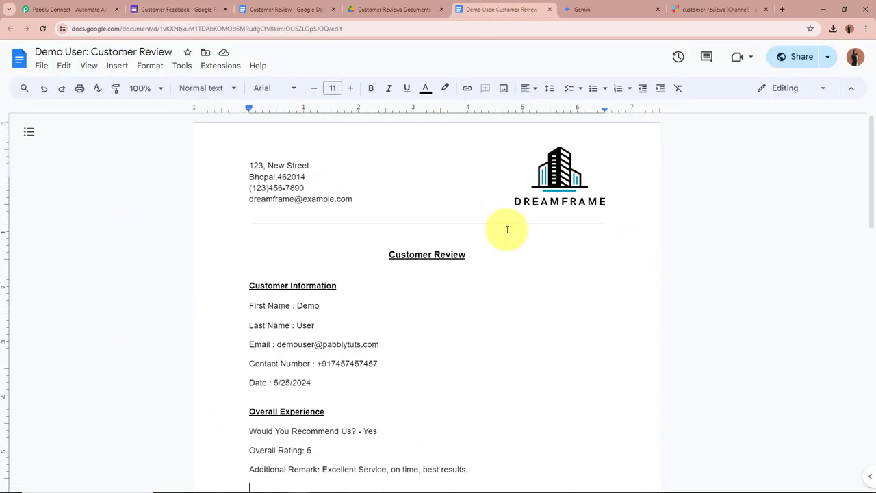
scroll(116, 322, "down", 2)
scroll(116, 345, "up", 1)
scroll(117, 345, "up", 2)
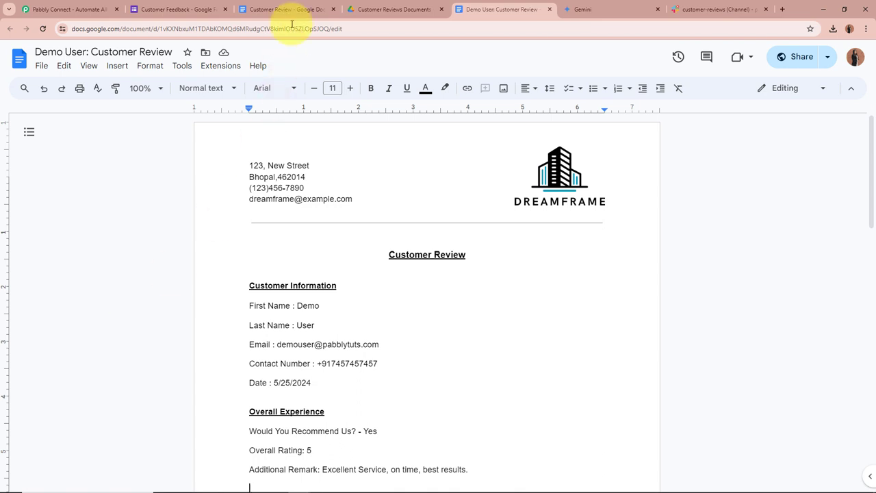
left_click(277, 10)
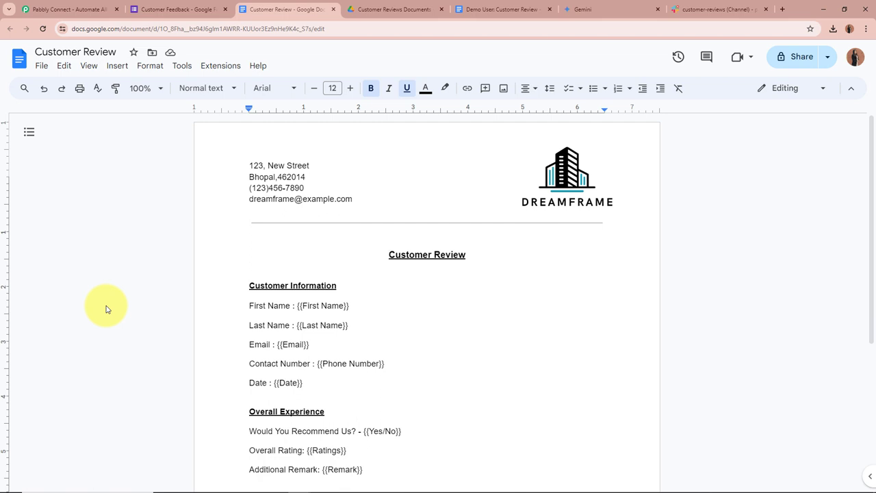
left_click(472, 10)
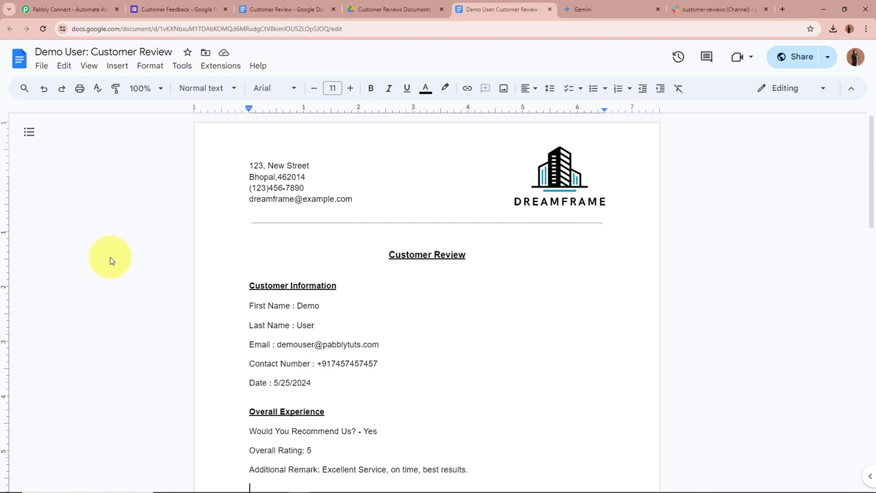
Step: Check the automated review message with PDF link in Slack #customer-reviews, then return to Pabbly Connect
left_click(720, 10)
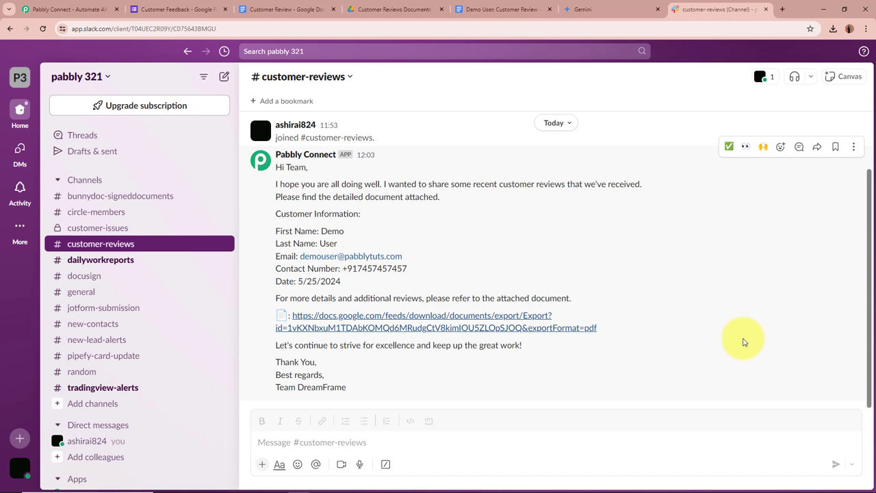
left_click(61, 9)
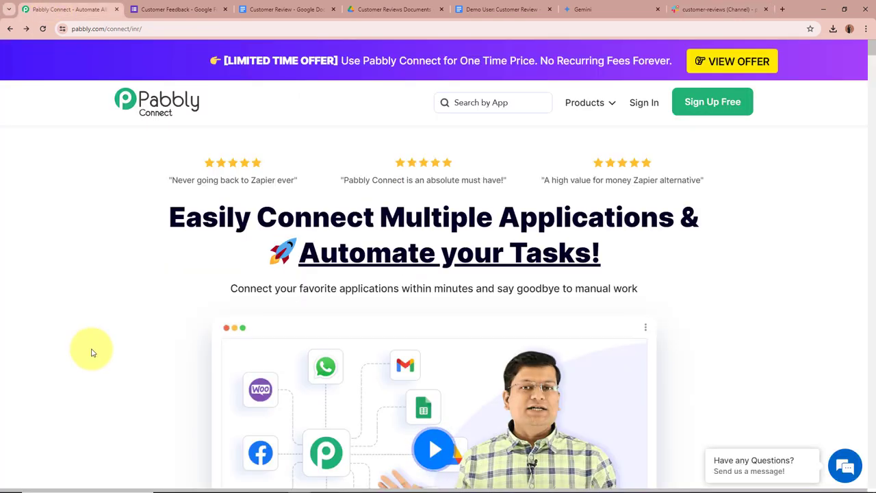
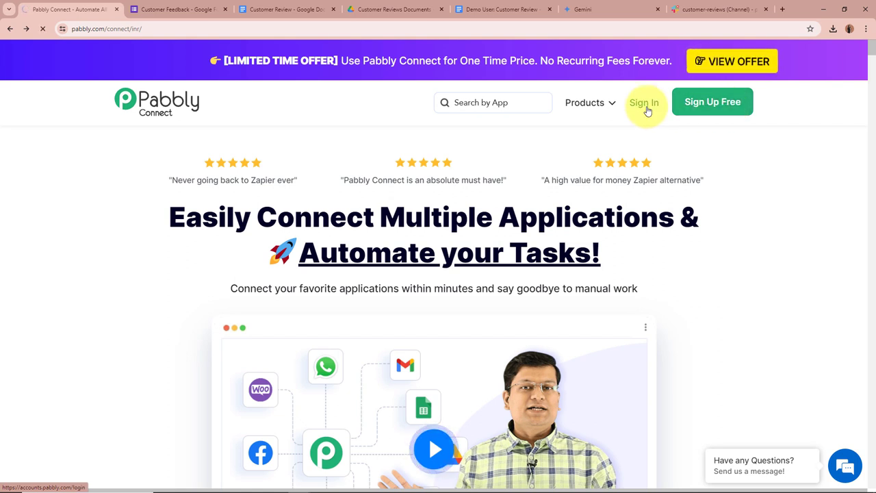
Step: Sign in, launch Pabbly Connect from All Pabbly Apps, and begin a new workflow
left_click(645, 104)
left_click_drag(117, 121, 274, 121)
left_click(362, 123)
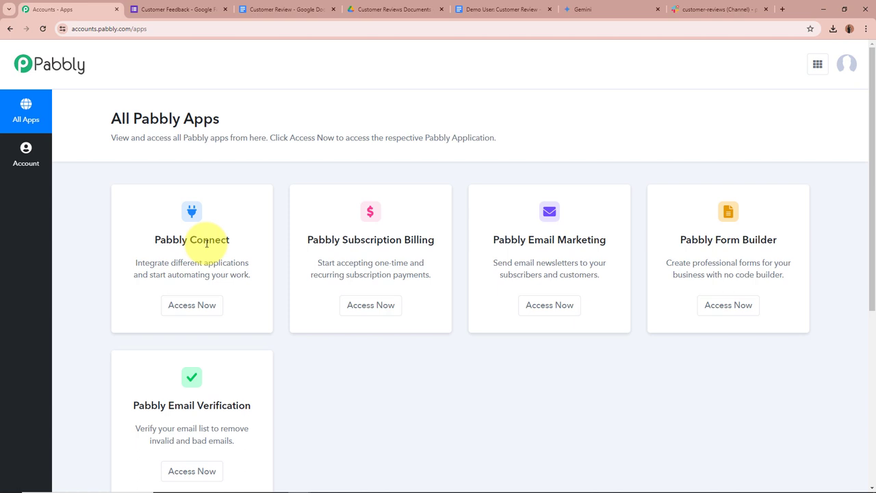
left_click(196, 306)
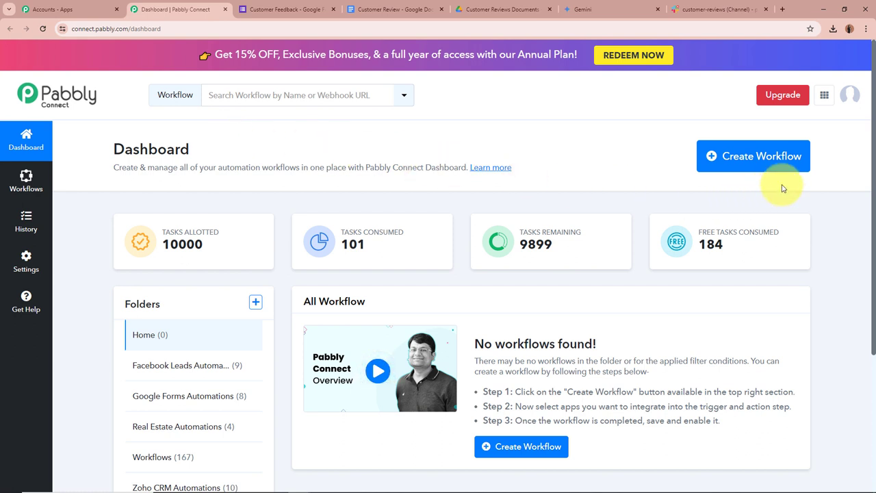
left_click(724, 156)
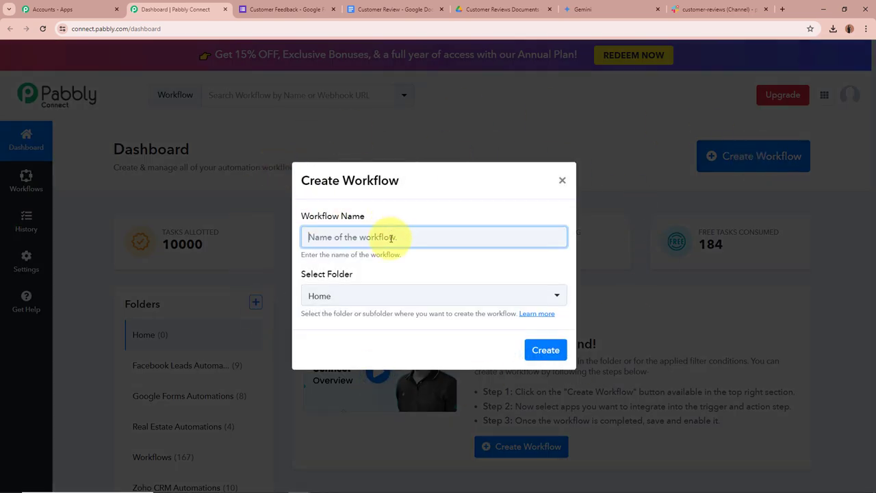
Step: Create the workflow 'Create Docs for Google Forms Responses & Share on Slack' in Google Forms Automations
type("Create Docs for Google Forms Responses & Share on Slack")
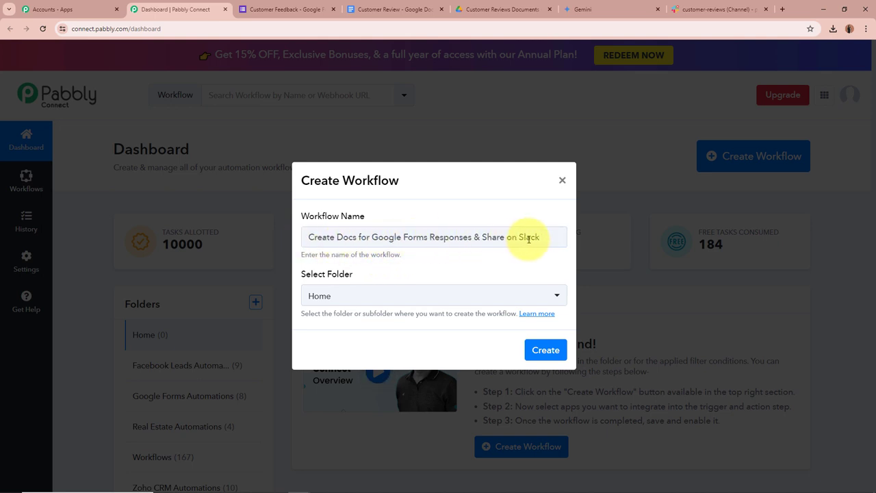
left_click_drag(551, 239, 239, 240)
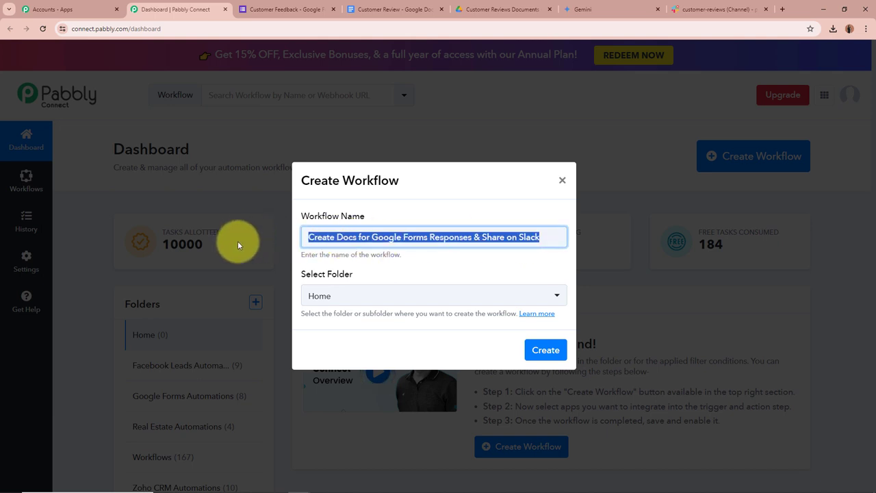
left_click(497, 264)
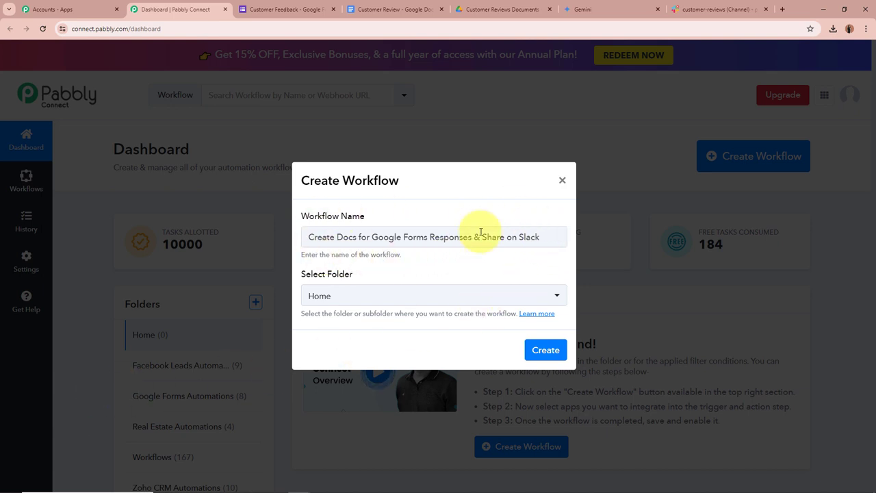
left_click(556, 296)
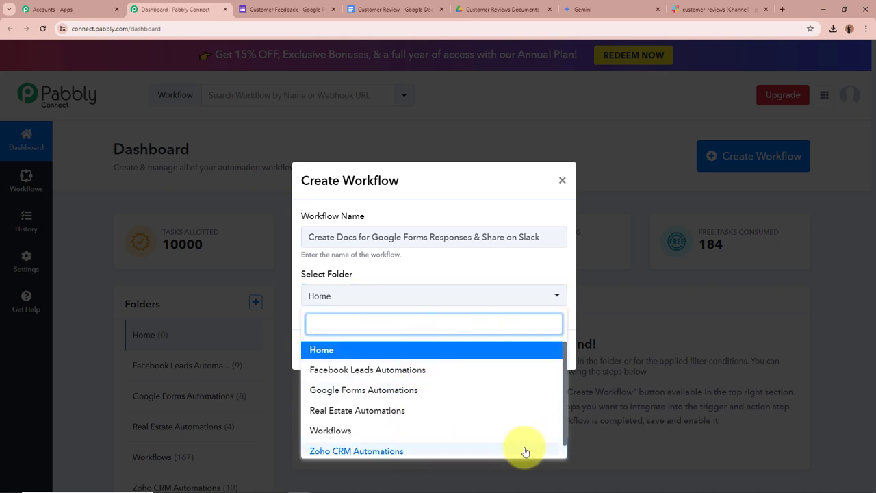
left_click(387, 389)
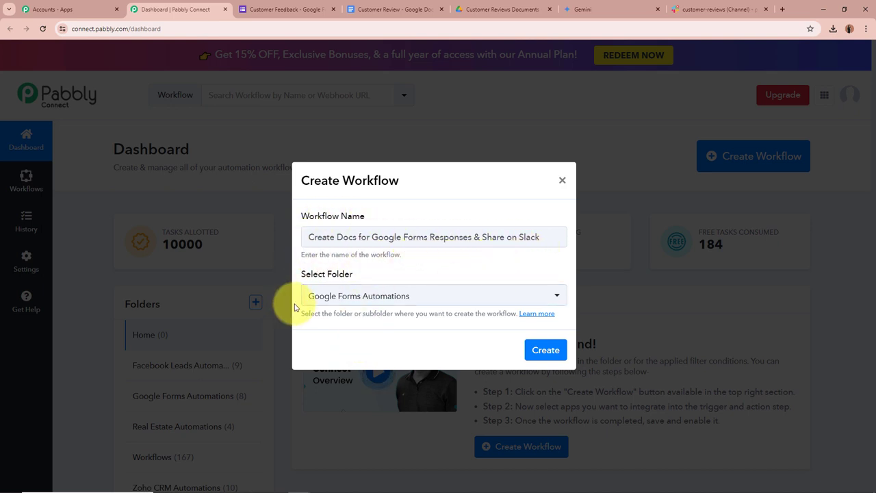
left_click(554, 350)
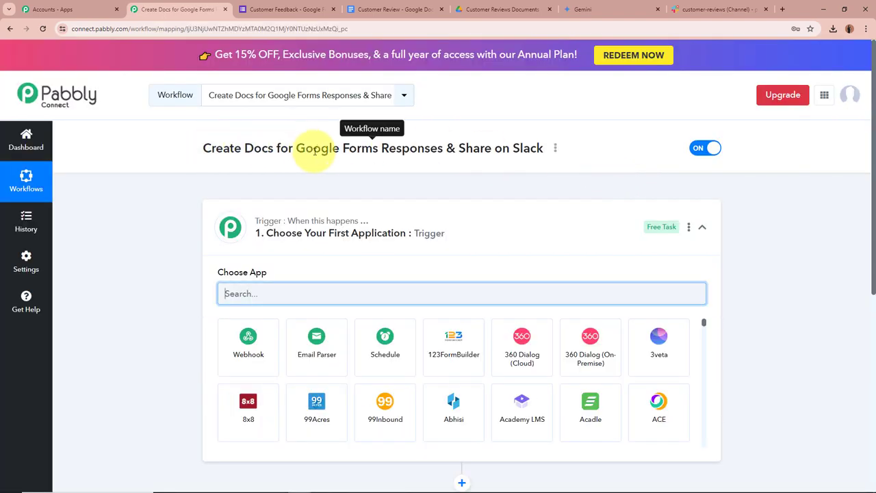
Step: Set Google Forms as the trigger app with the New Response Received event
left_click(514, 239)
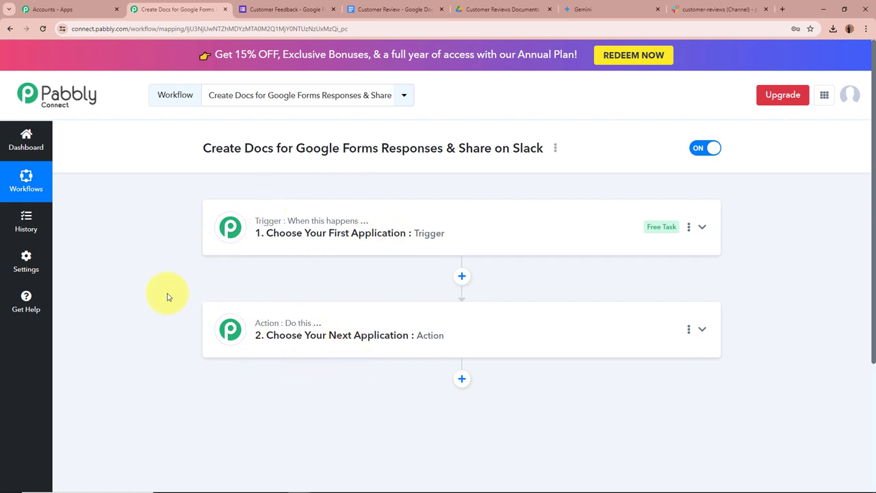
left_click(700, 227)
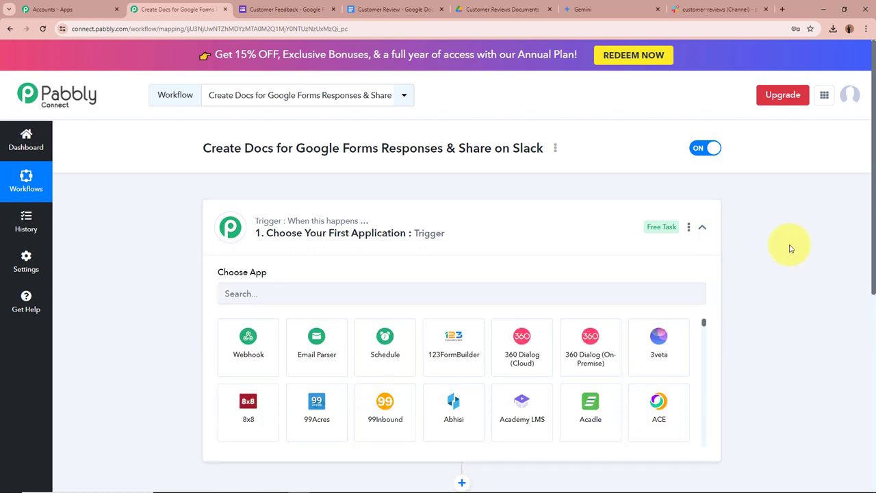
left_click(266, 293)
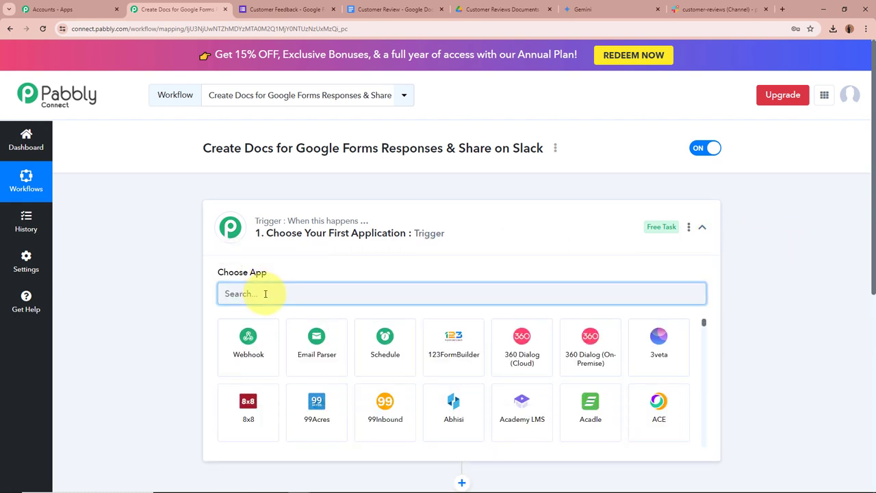
type("Gog")
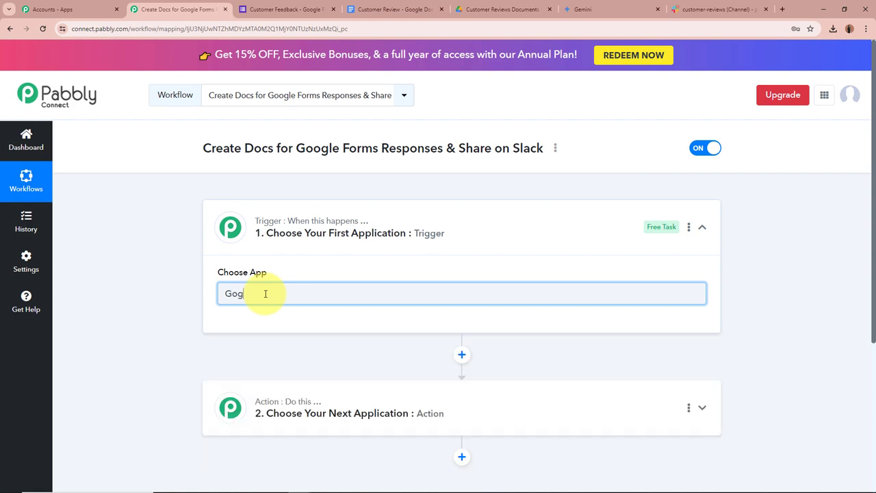
key("BackSpace")
type("ogle")
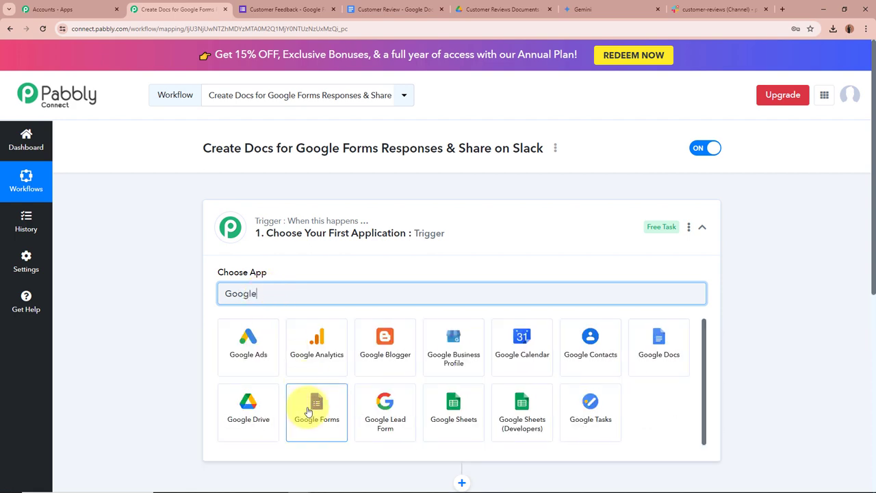
left_click(309, 410)
left_click(274, 340)
left_click(267, 395)
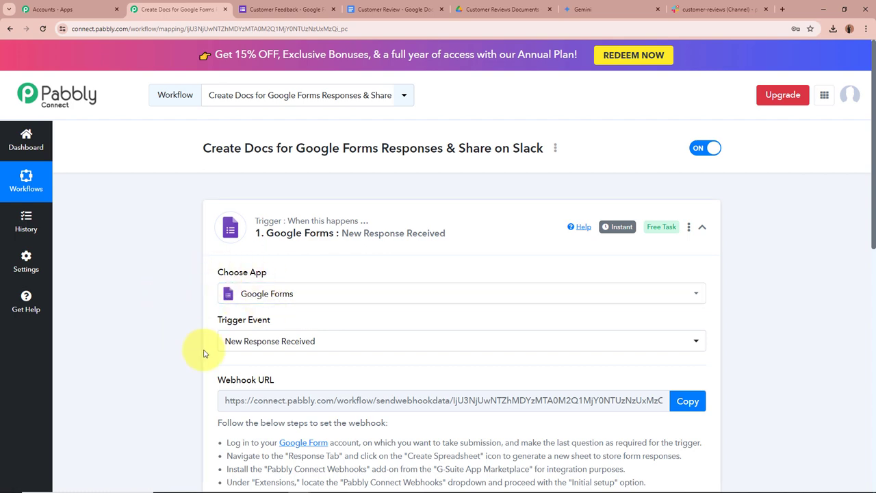
Step: Copy the trigger's webhook URL and switch to the Customer Feedback form
scroll(177, 336, "down", 3)
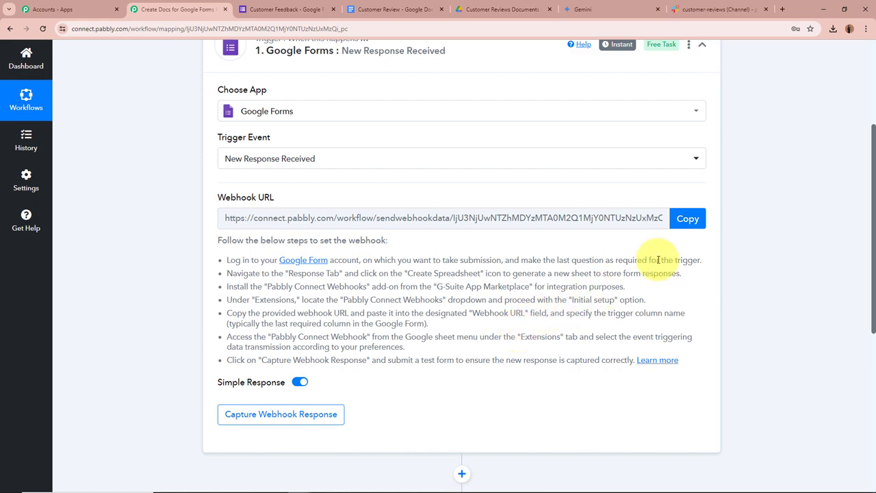
left_click(687, 218)
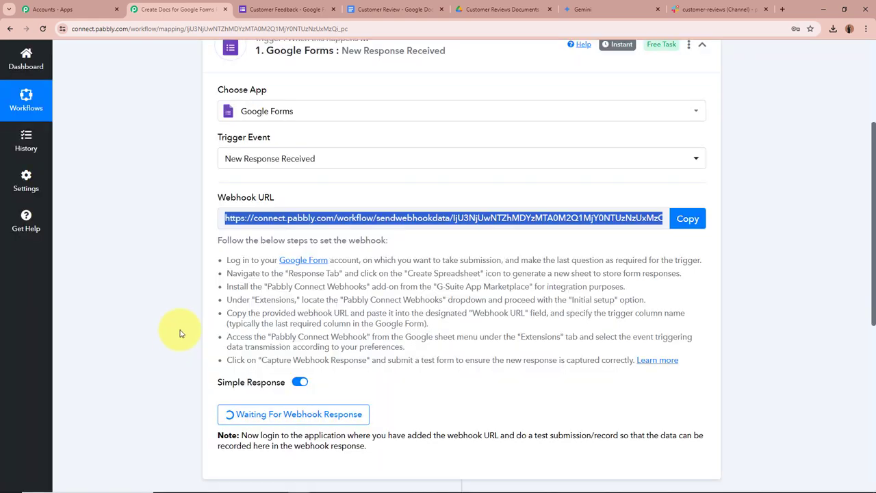
left_click_drag(225, 260, 581, 332)
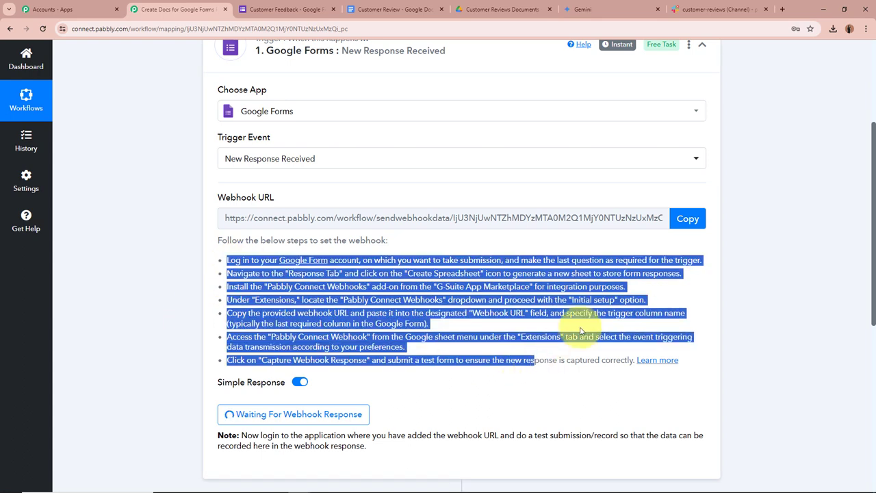
left_click(560, 333)
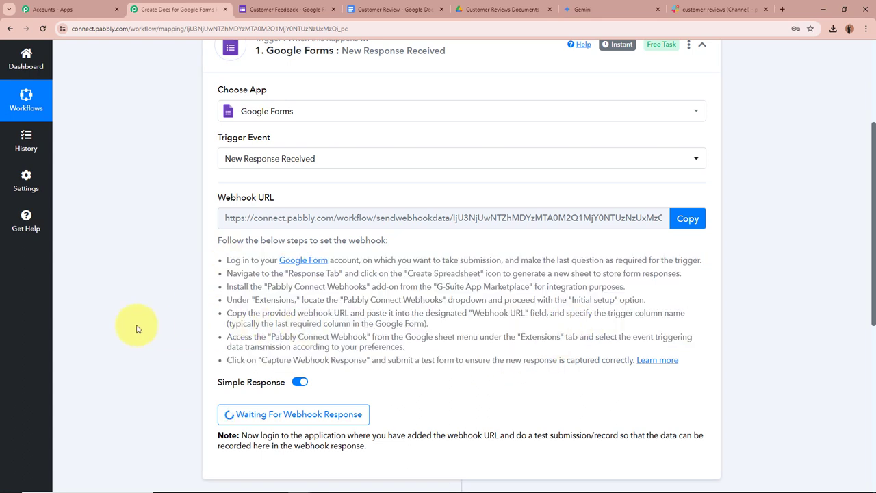
scroll(136, 329, "up", 3)
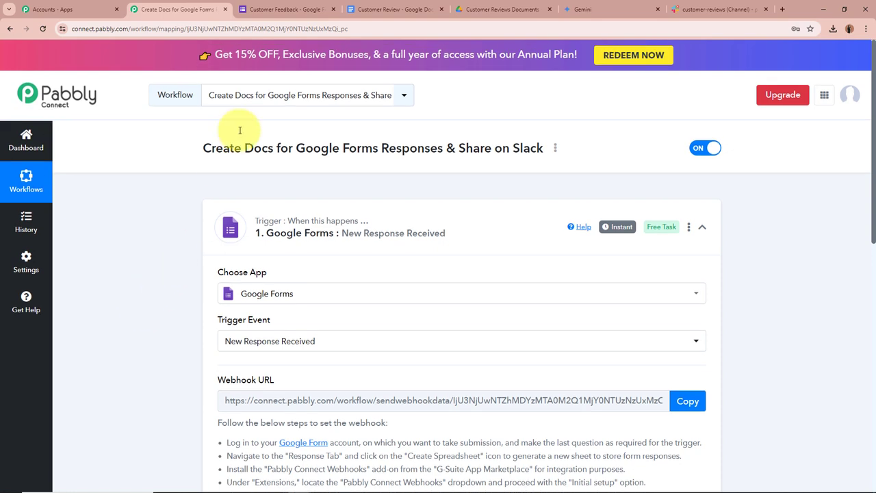
left_click(273, 9)
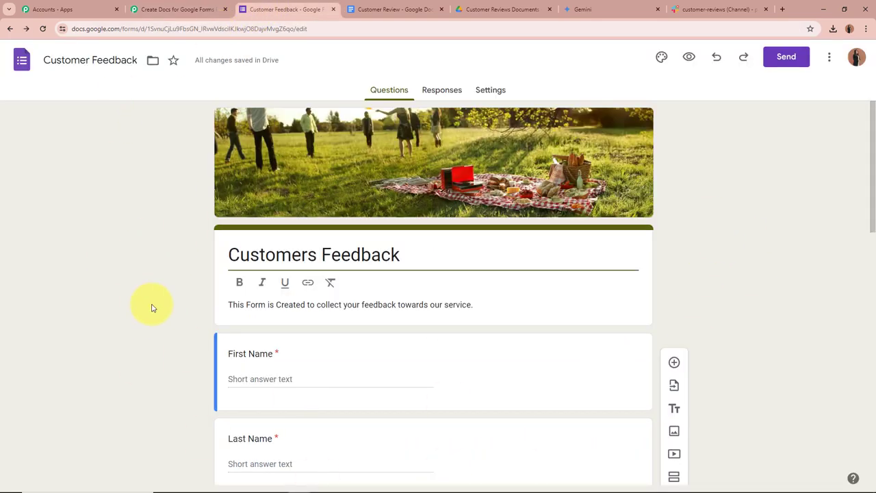
Step: From the form's Responses tab, link responses to a newly created Google Sheets spreadsheet
scroll(170, 318, "down", 6)
scroll(171, 323, "down", 2)
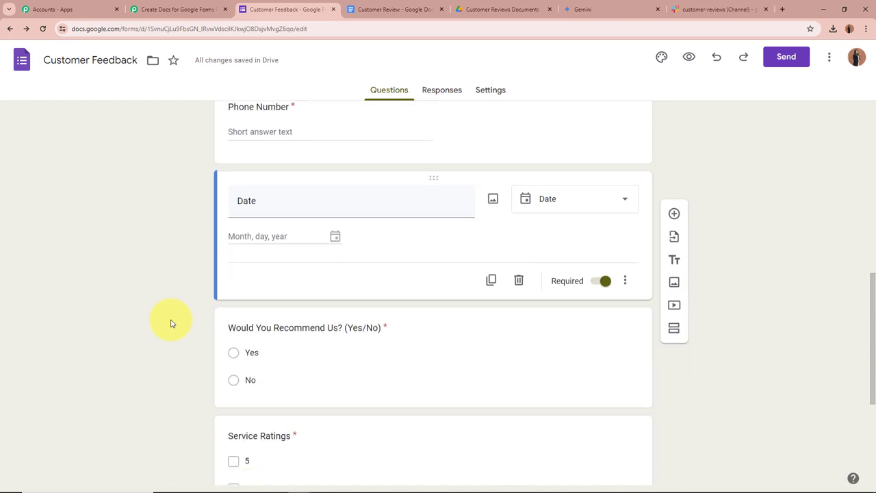
scroll(171, 323, "up", 8)
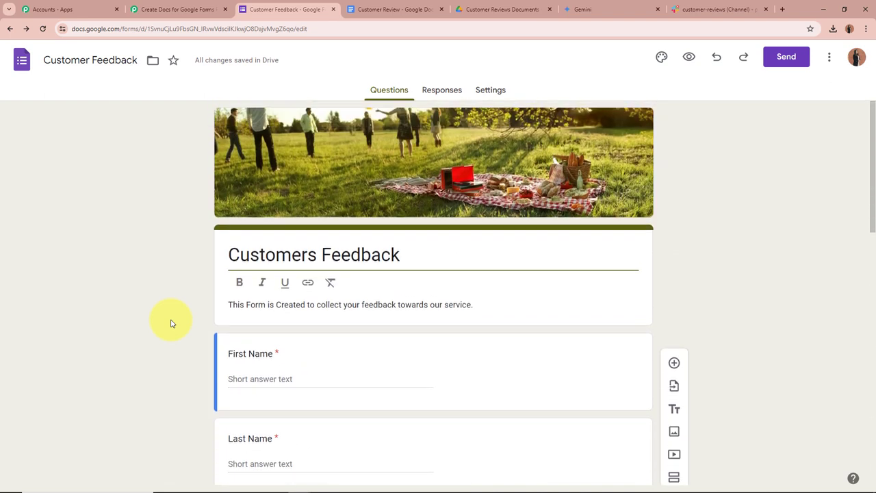
scroll(171, 323, "down", 10)
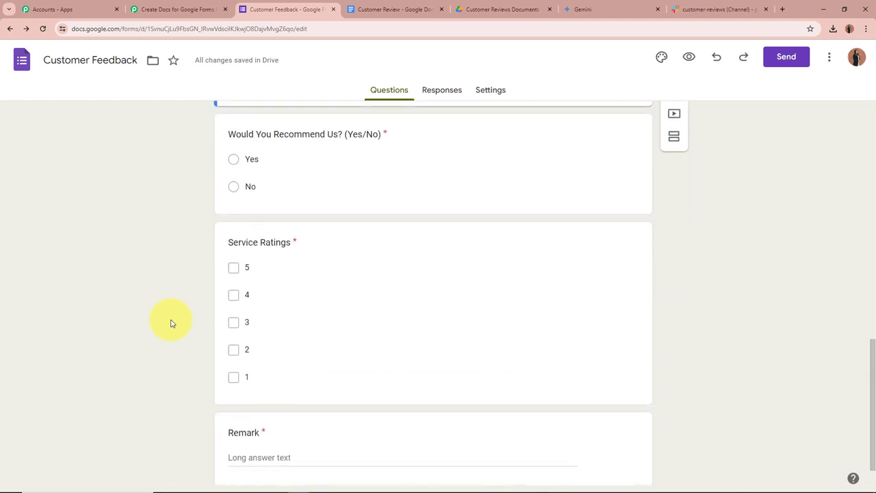
scroll(171, 323, "up", 10)
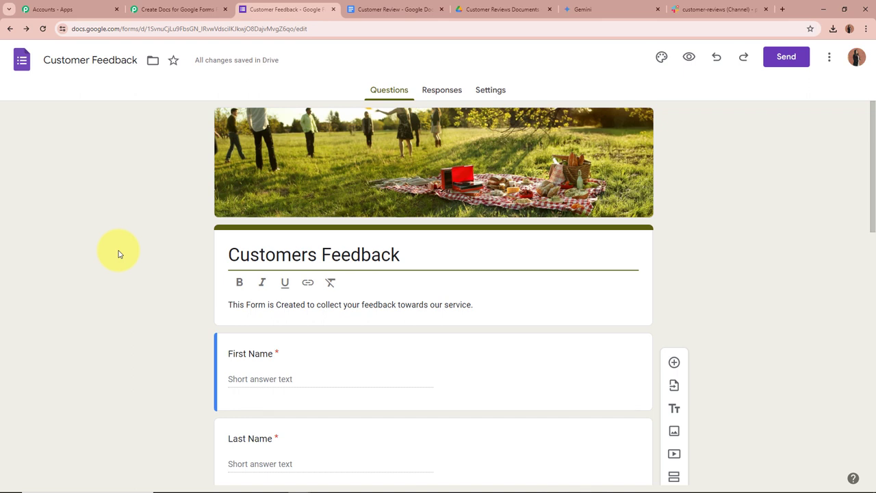
left_click(440, 96)
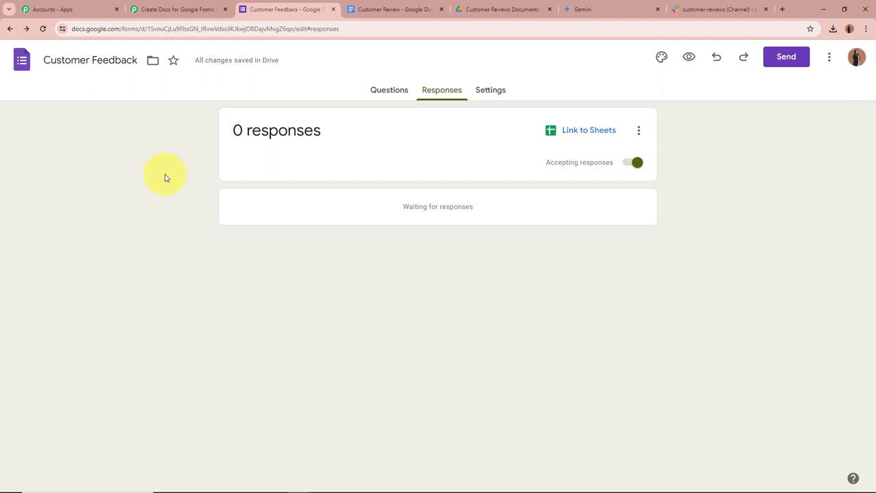
left_click(586, 134)
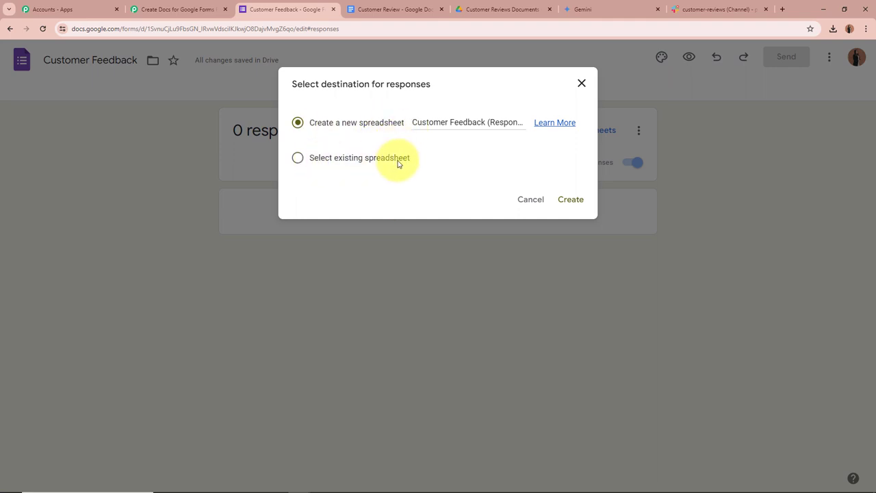
left_click(569, 199)
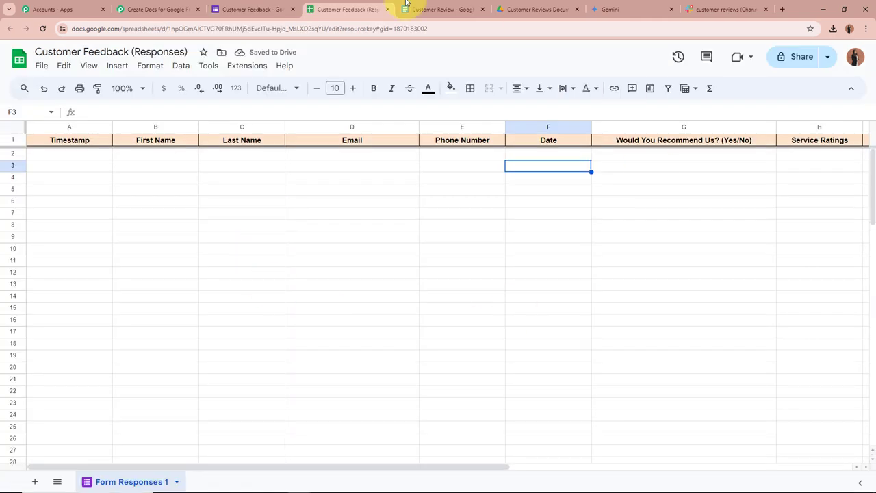
left_click_drag(278, 467, 190, 463)
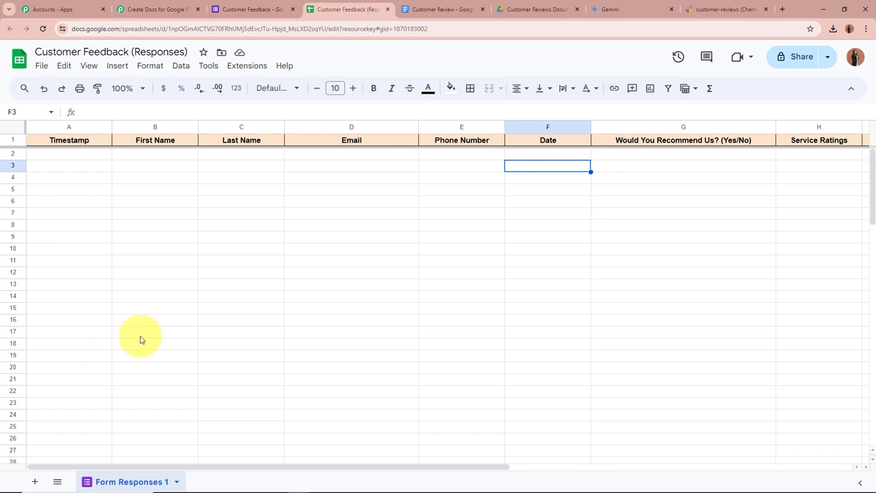
left_click(370, 89)
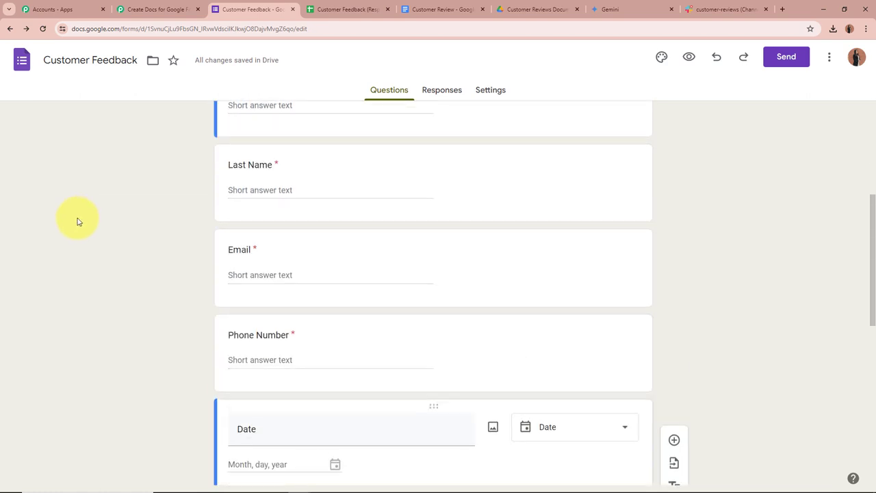
left_click(348, 9)
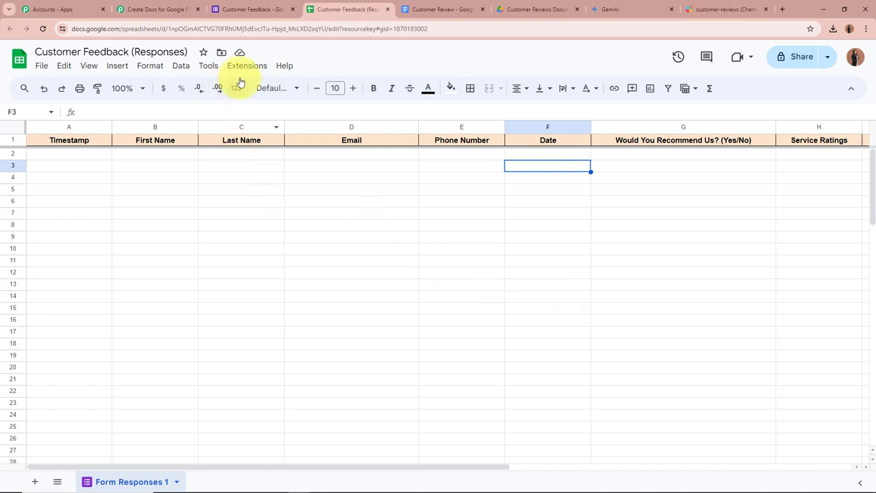
Step: Search the add-ons marketplace for 'Pabbly Connect Webhooks' and open its details page
left_click(260, 67)
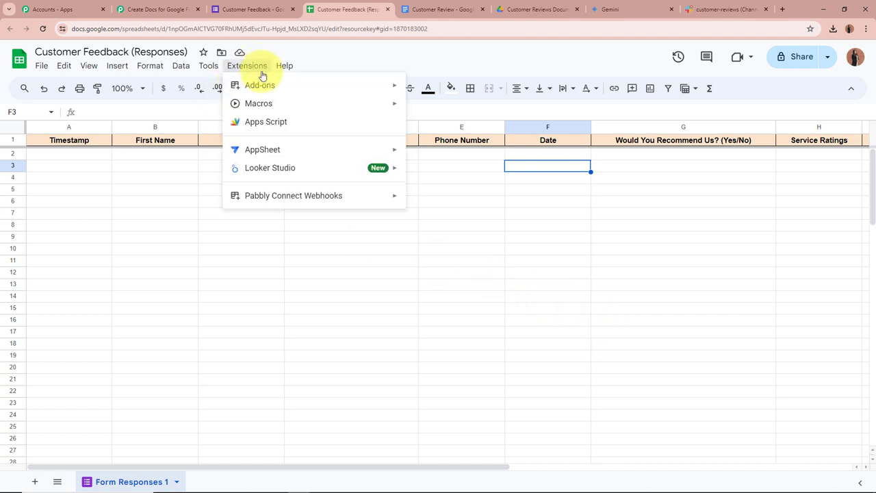
mouse_move(260, 86)
left_click(438, 90)
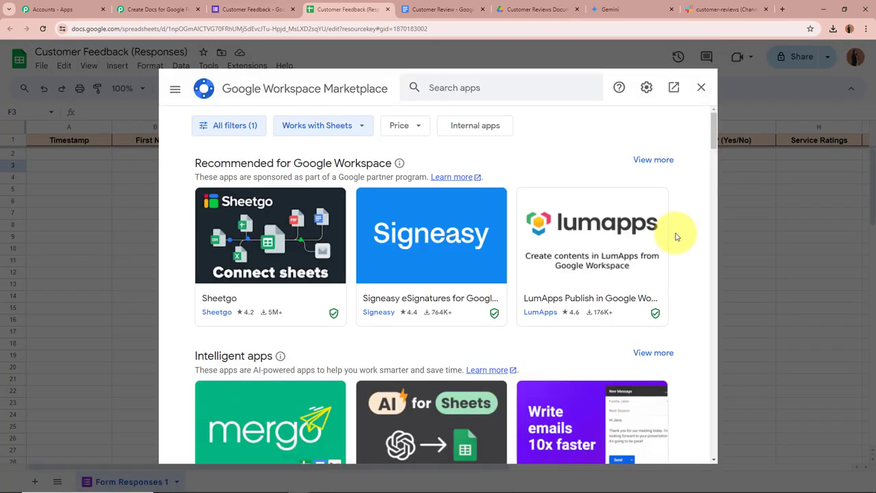
left_click(538, 91)
type("P")
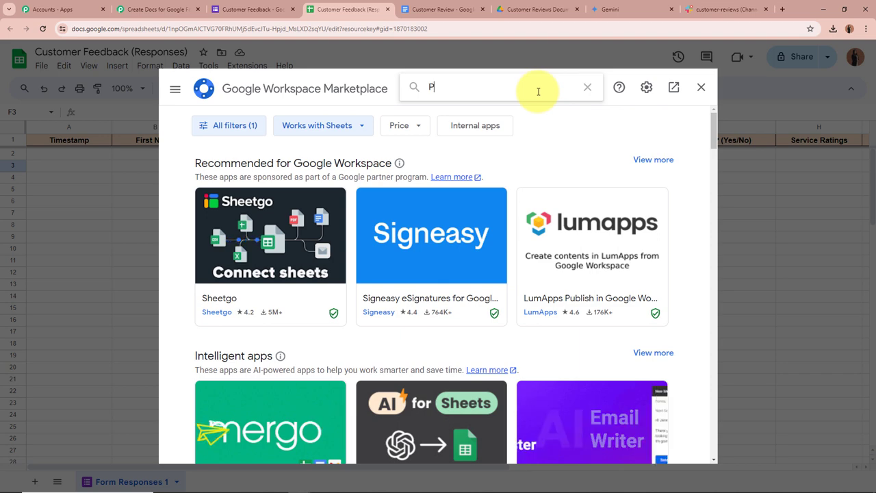
type("abblyCoo")
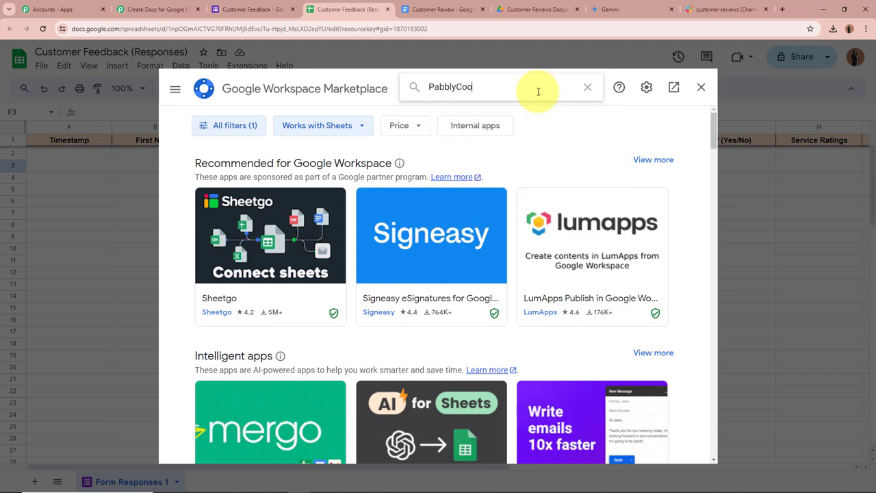
key("BackSpace")
type("nnect")
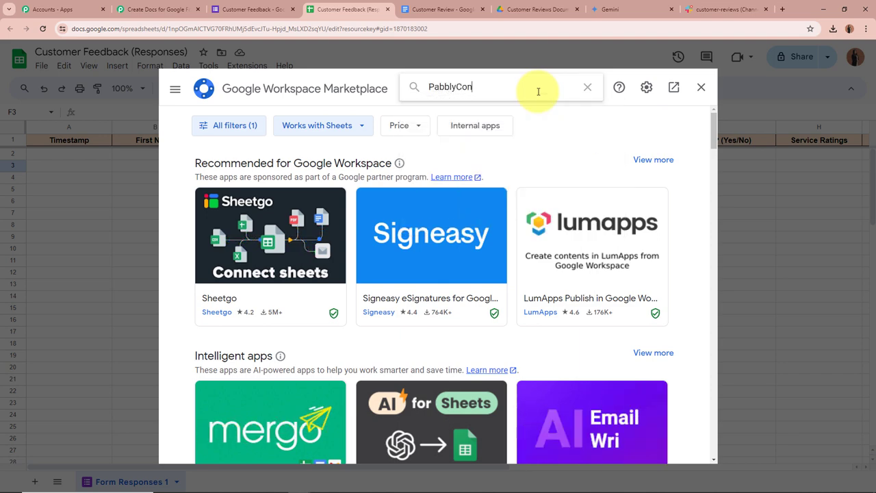
left_click(458, 87)
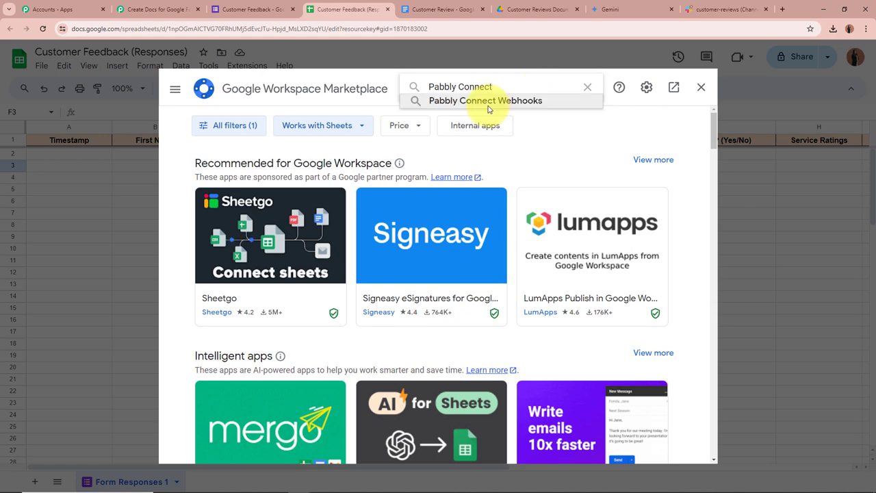
left_click(489, 103)
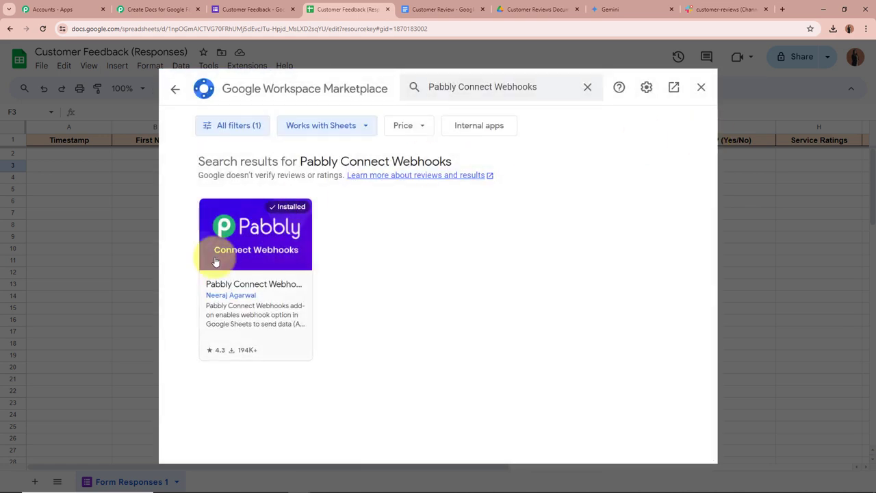
left_click(344, 273)
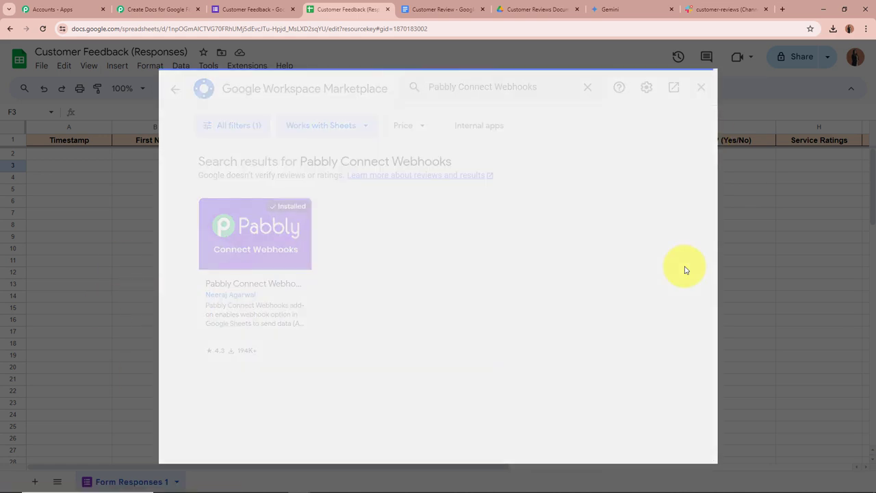
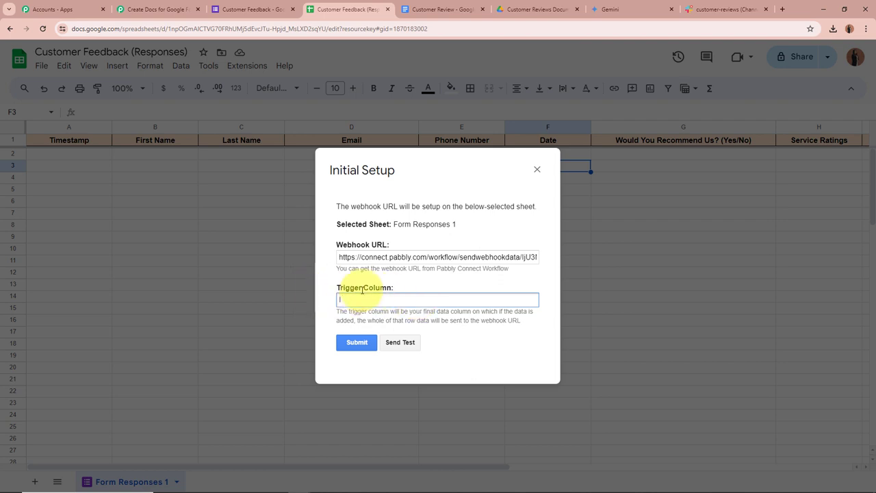
Step: Submit the webhook setup with column I (Remark) as trigger and close the dialog
left_click(357, 344)
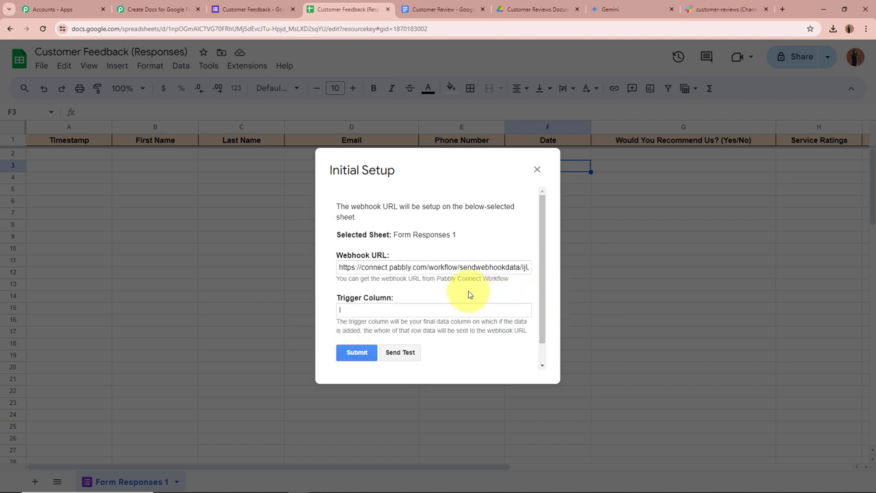
scroll(470, 297, "down", 2)
left_click_drag(335, 350, 504, 348)
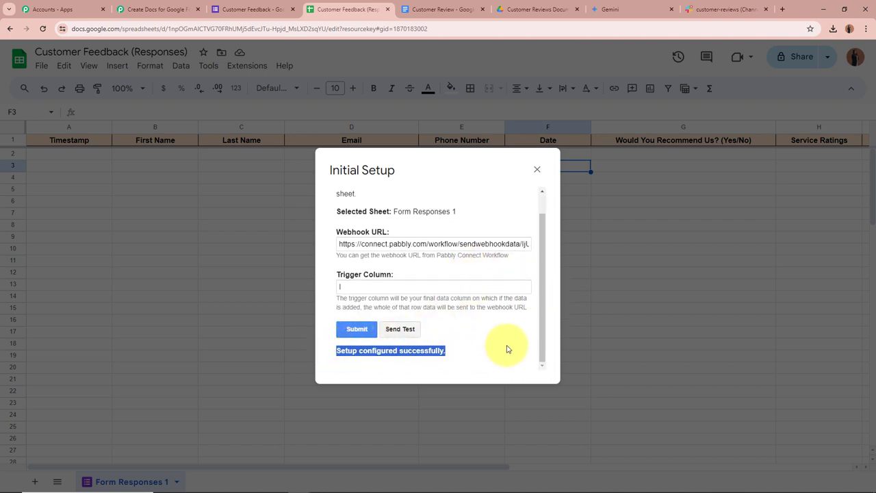
left_click(507, 349)
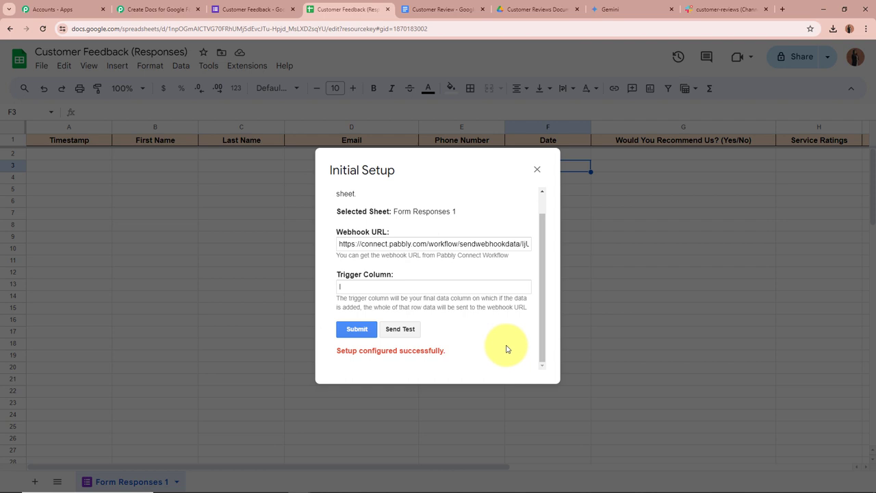
left_click(537, 169)
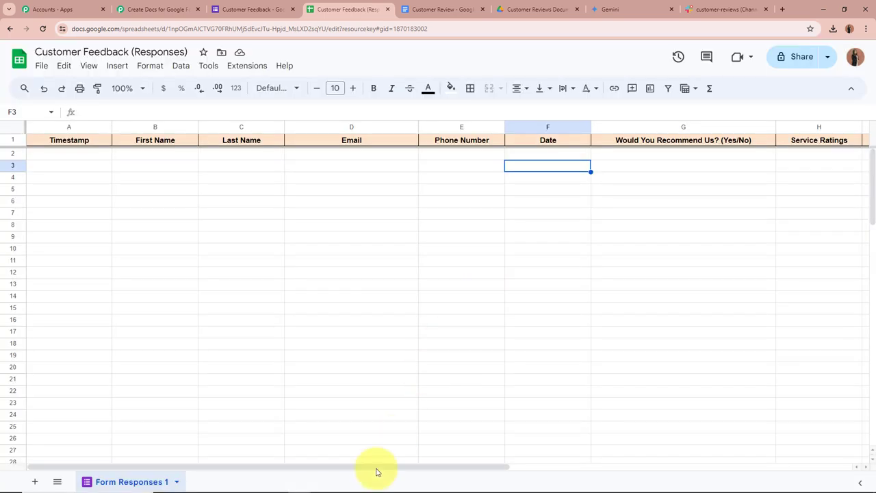
Step: Scroll right to check the Remark header in column I
left_click_drag(376, 471, 481, 466)
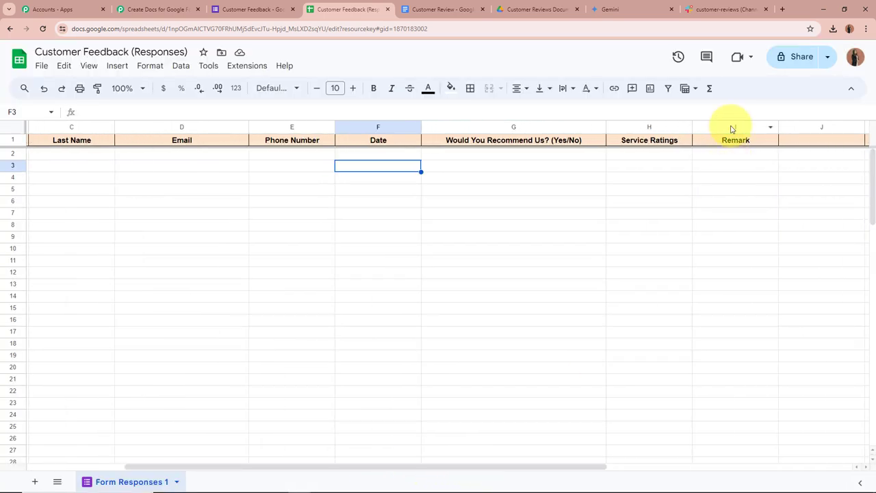
left_click(731, 128)
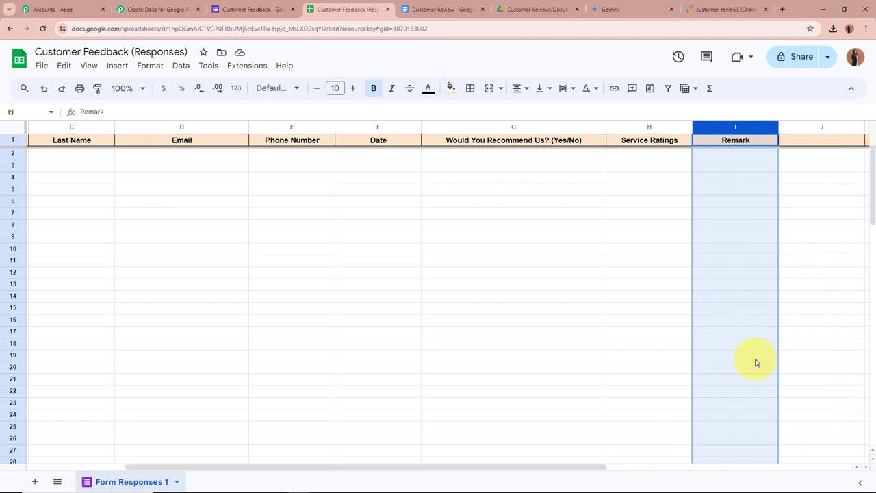
left_click_drag(596, 471, 292, 472)
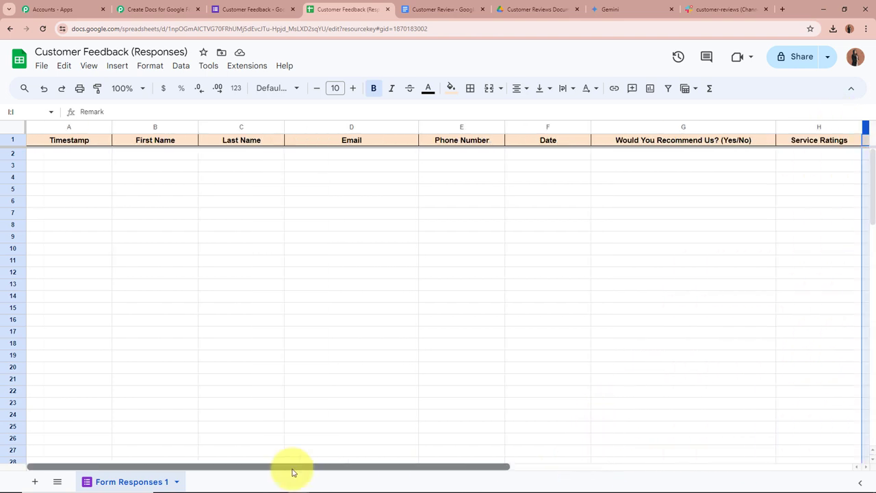
left_click(320, 349)
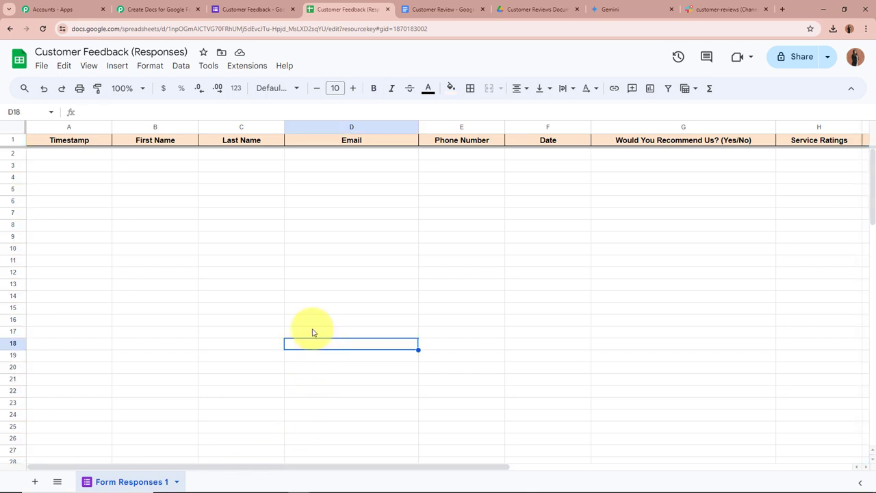
Step: Enable Send On Event under Extensions > Pabbly Connect Webhooks and confirm it is checked
left_click(248, 66)
mouse_move(329, 197)
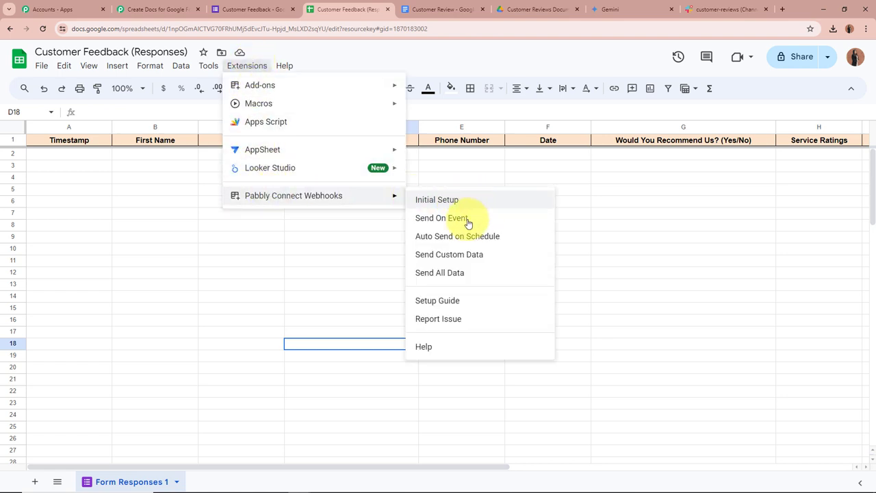
left_click(507, 219)
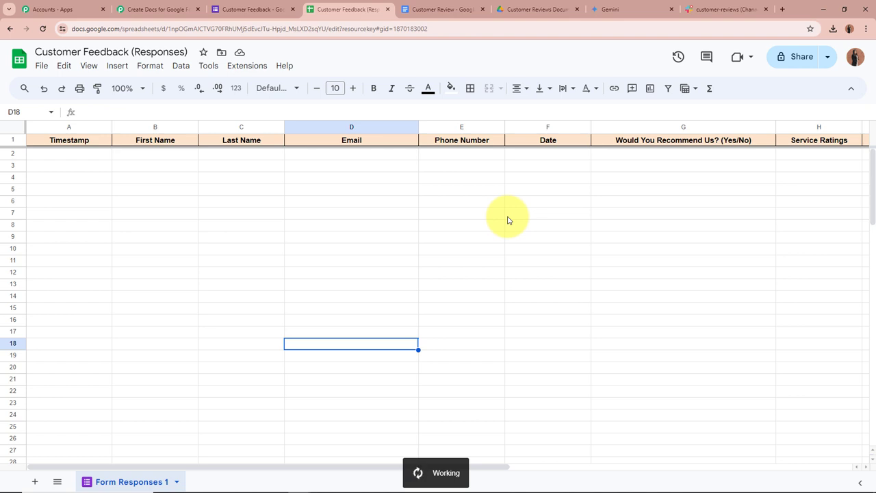
left_click(258, 70)
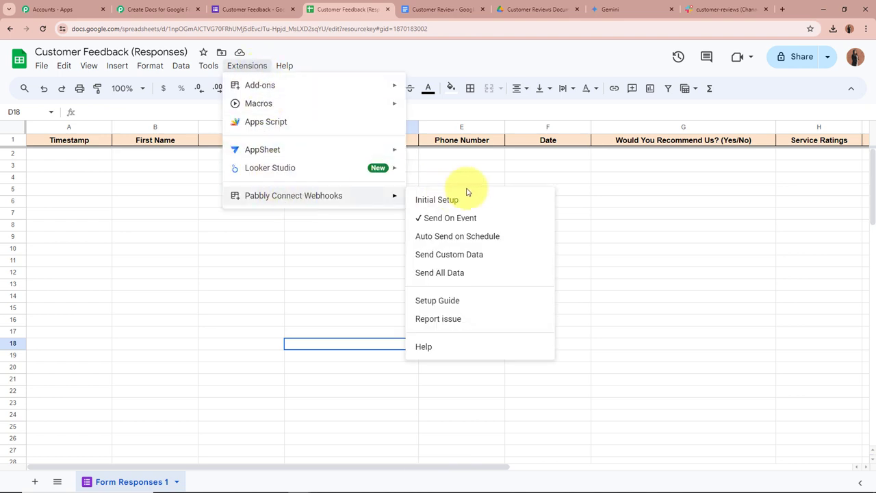
mouse_move(364, 198)
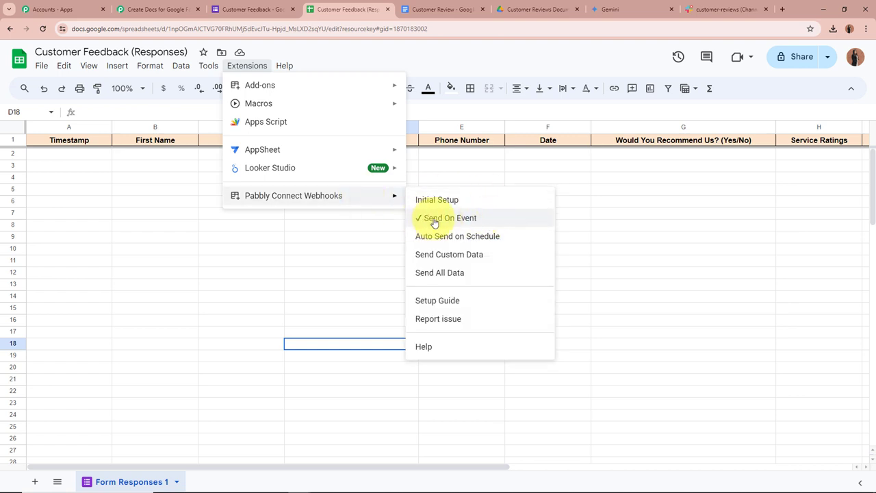
left_click(337, 269)
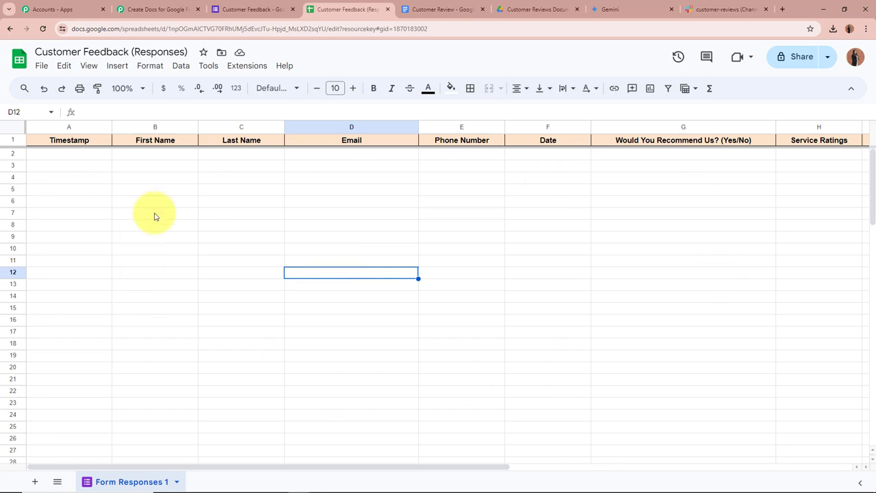
Step: Check the Pabbly trigger is waiting for a webhook response, then go to the Customer Feedback form
left_click(172, 10)
scroll(192, 301, "down", 6)
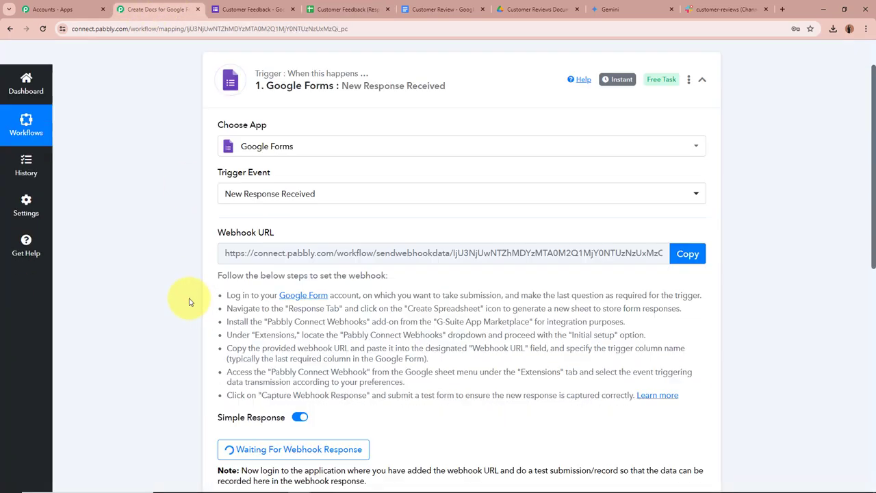
scroll(161, 259, "up", 6)
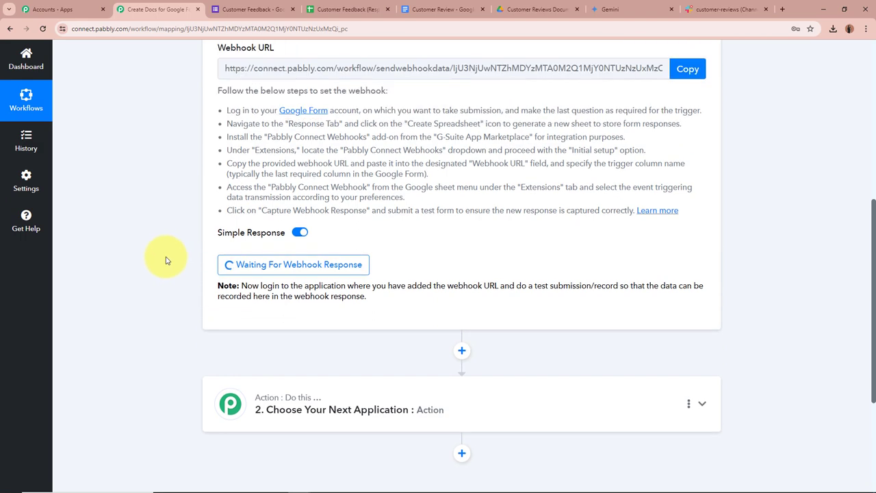
scroll(166, 260, "up", 1)
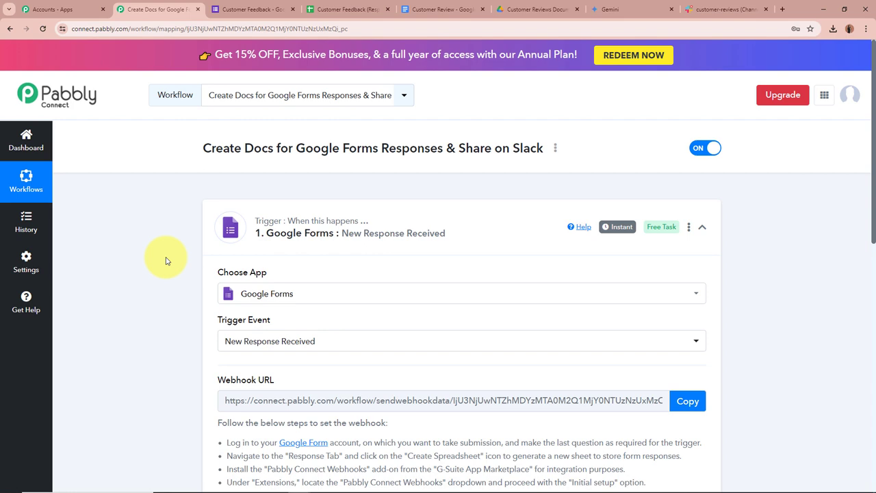
scroll(166, 260, "down", 5)
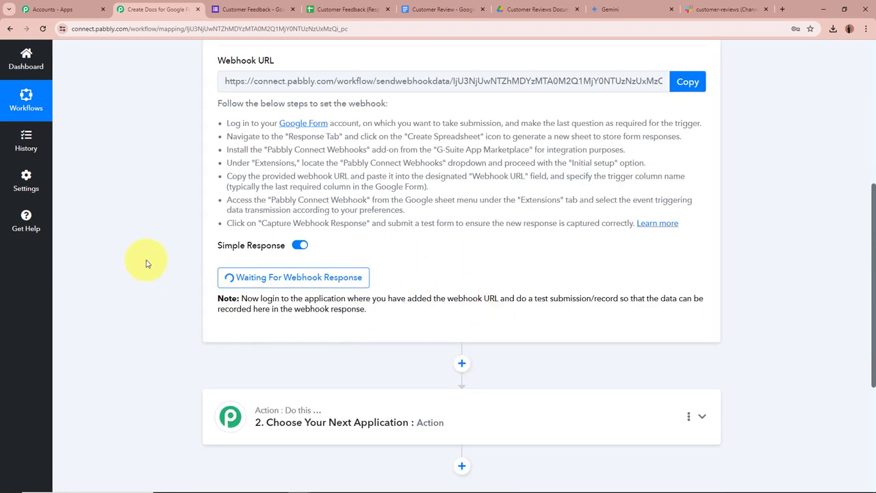
scroll(146, 263, "up", 5)
left_click(236, 8)
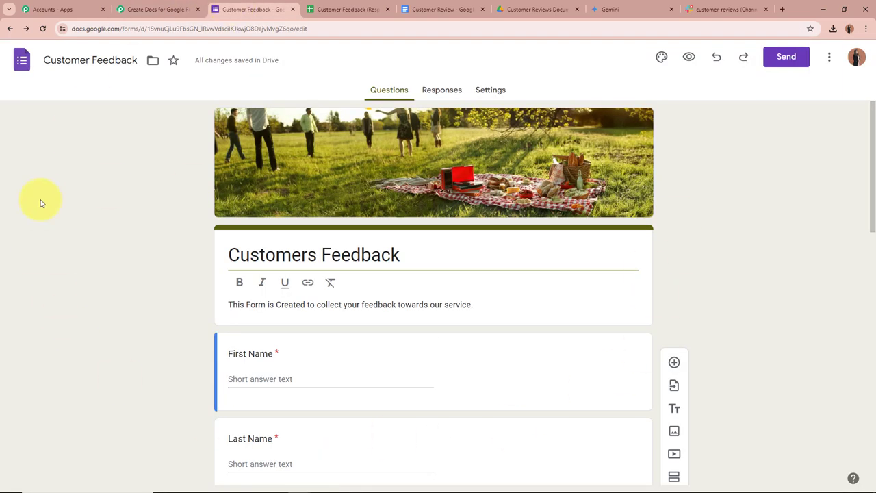
Step: Preview the Customer Feedback form as a respondent and look over its questions
left_click(690, 60)
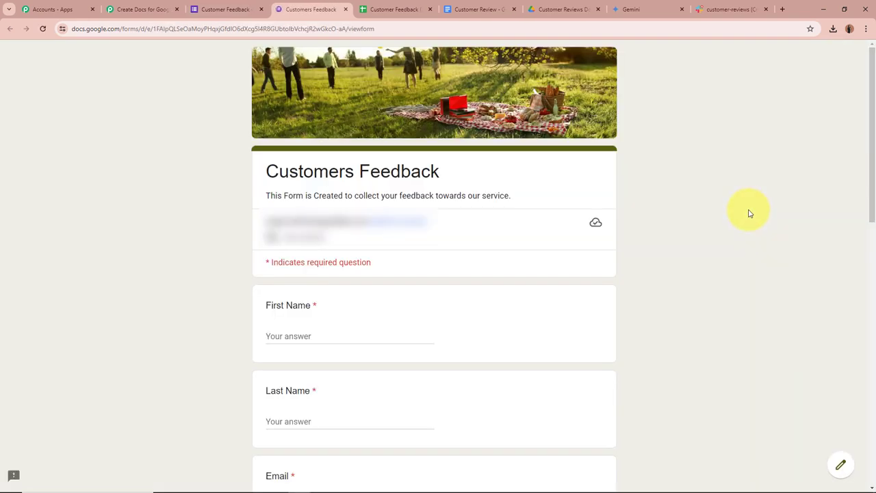
scroll(748, 210, "down", 3)
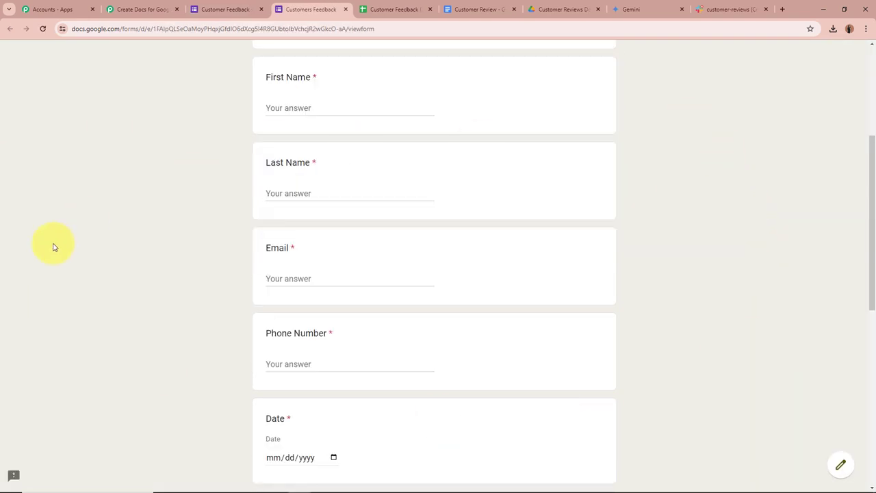
scroll(325, 234, "down", 3)
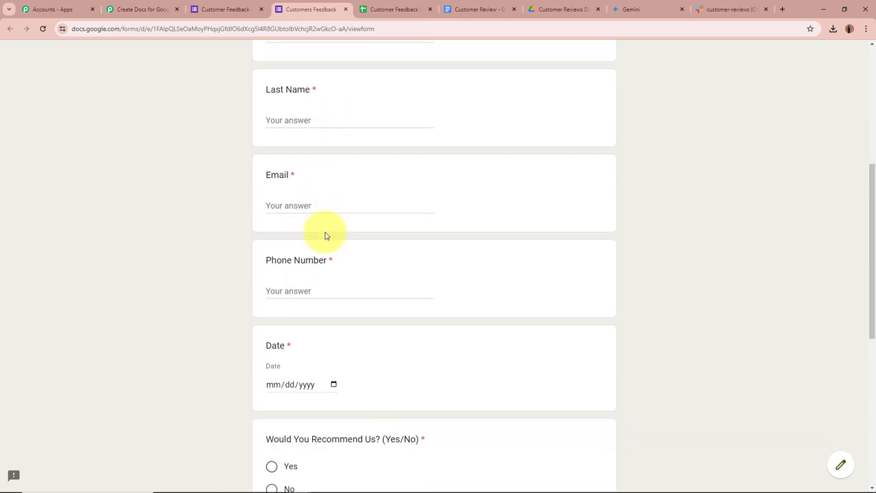
scroll(326, 233, "down", 2)
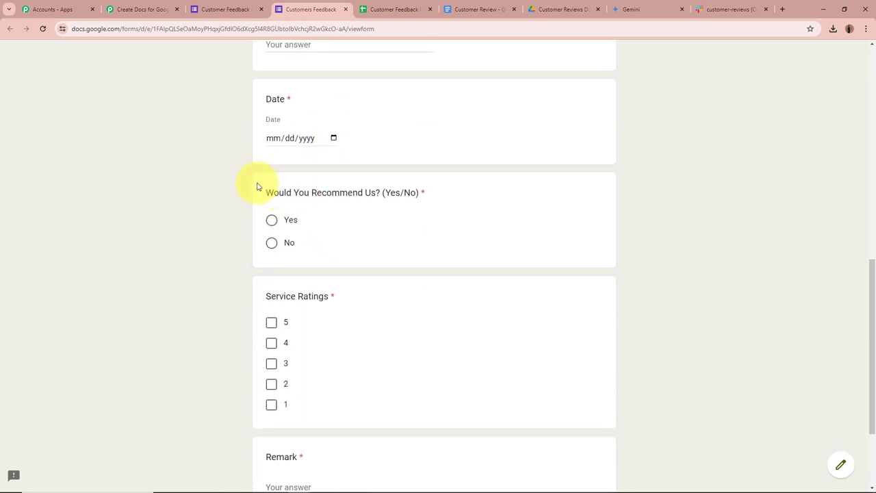
scroll(411, 254, "down", 2)
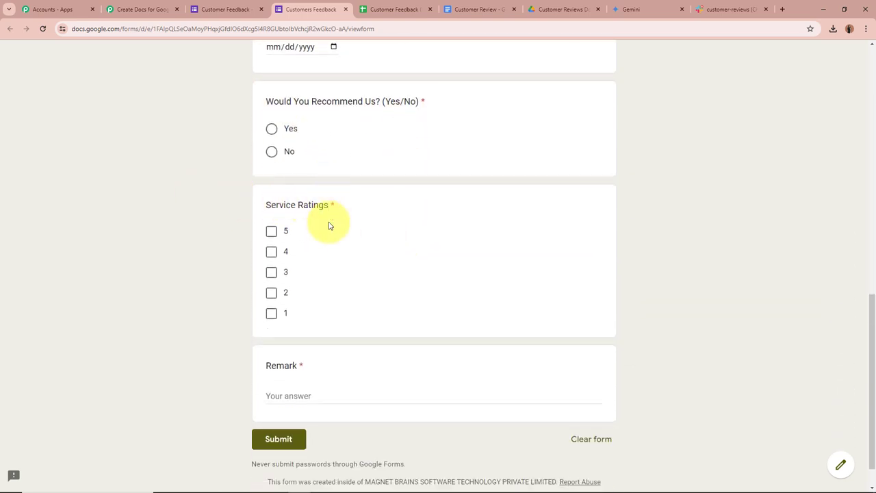
scroll(396, 371, "up", 6)
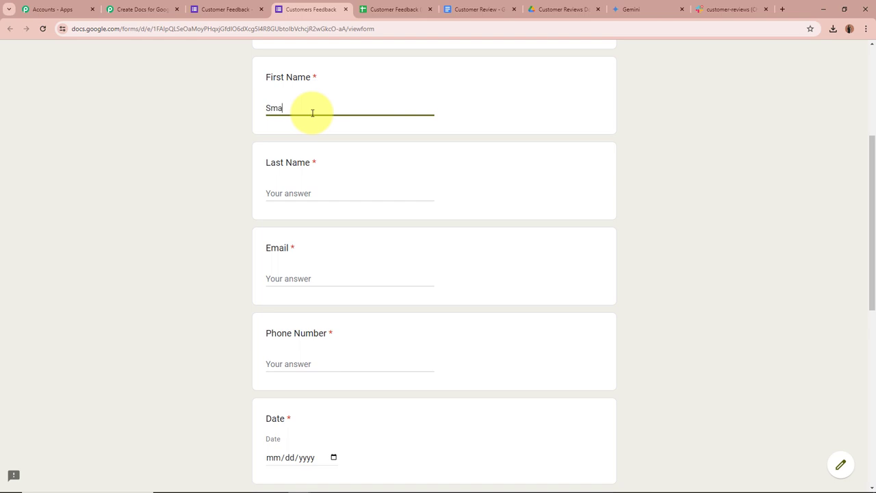
Step: Fill in the last name, e-mail and phone number, and set the date to 05/25/2024
left_click(313, 196)
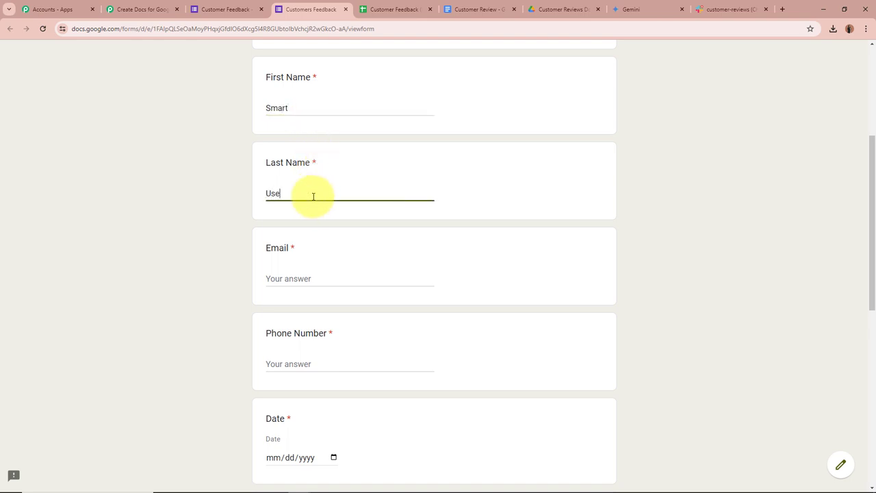
left_click(313, 280)
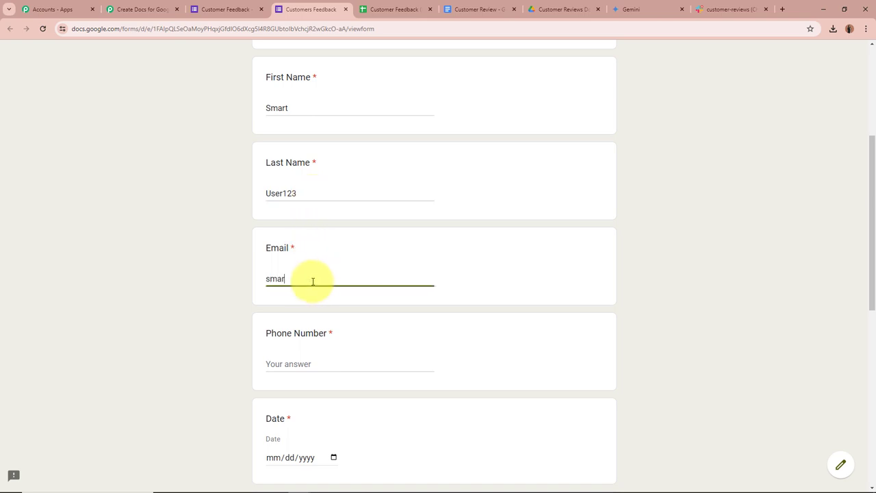
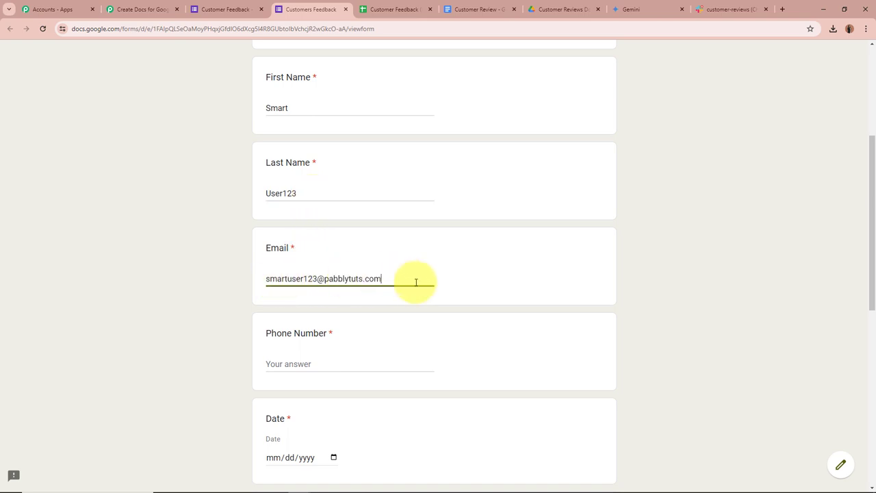
scroll(415, 280, "down", 2)
left_click(301, 270)
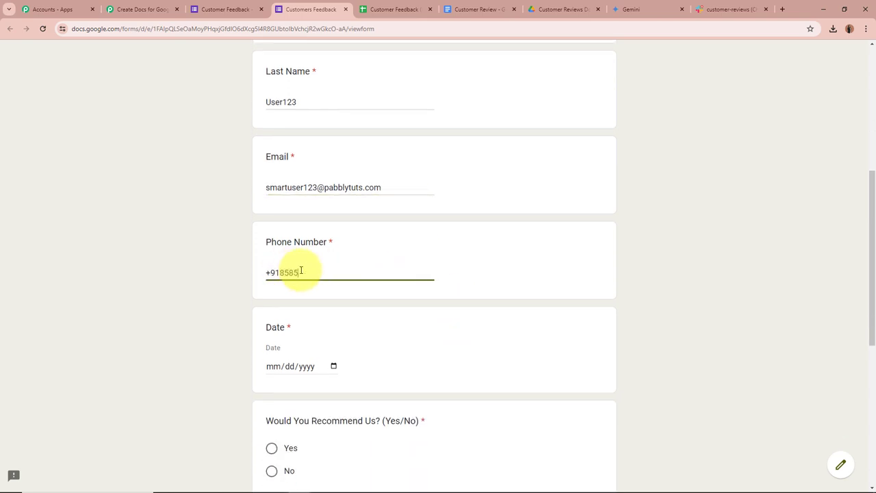
scroll(315, 273, "down", 2)
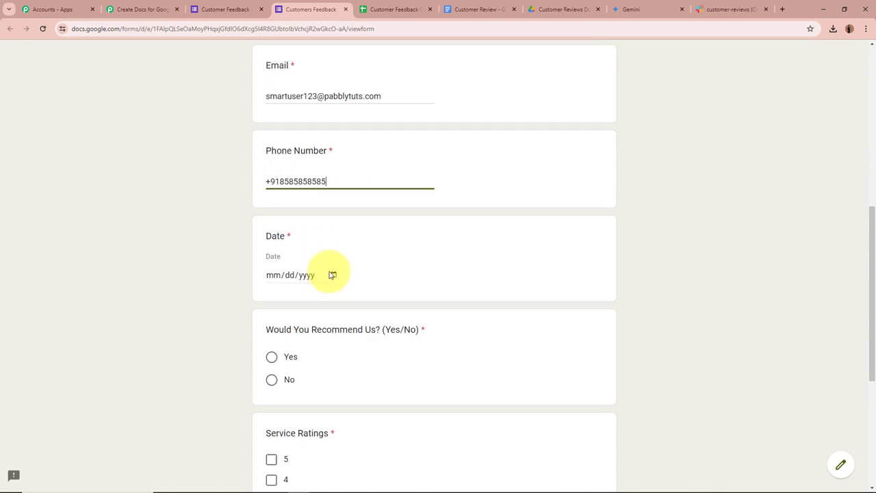
left_click(332, 274)
left_click(376, 380)
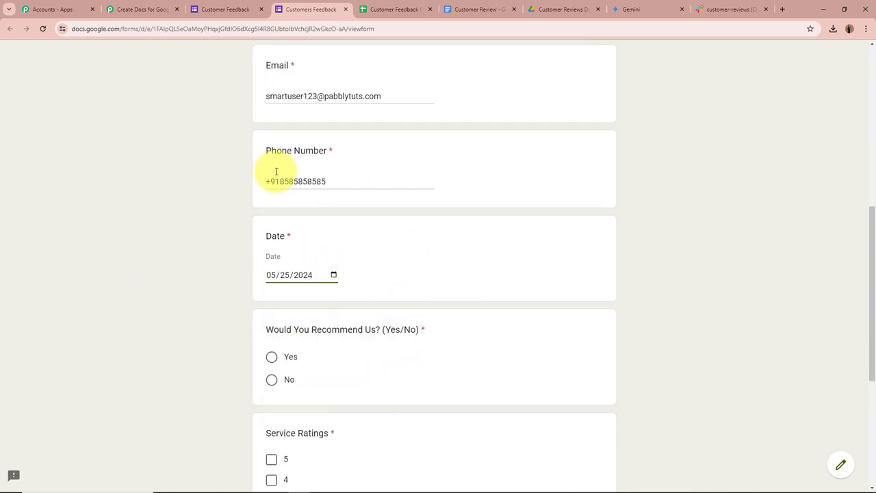
Step: Answer Yes, rate the service 4, paste the service remark, and submit the form
scroll(171, 349, "down", 2)
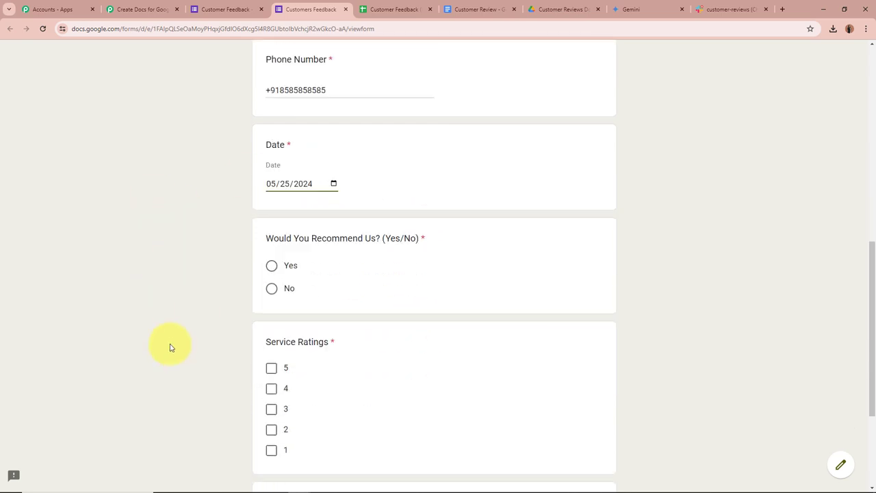
scroll(171, 348, "down", 1)
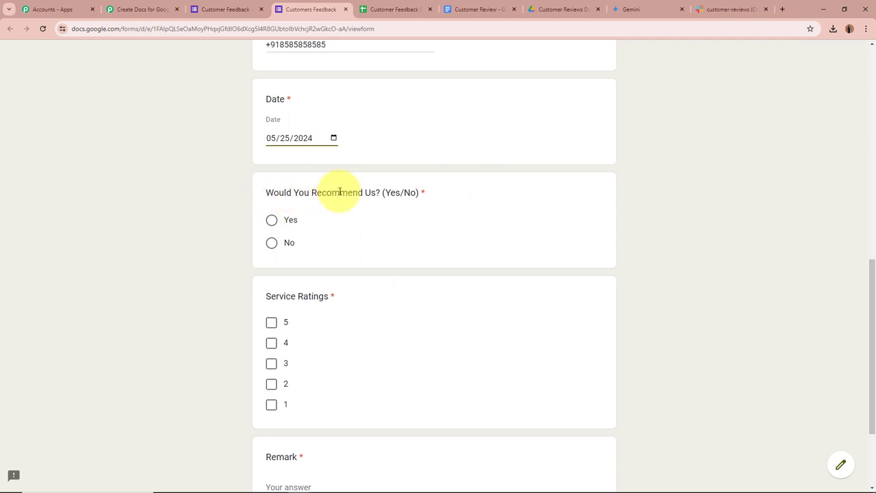
left_click(272, 221)
scroll(229, 235, "down", 3)
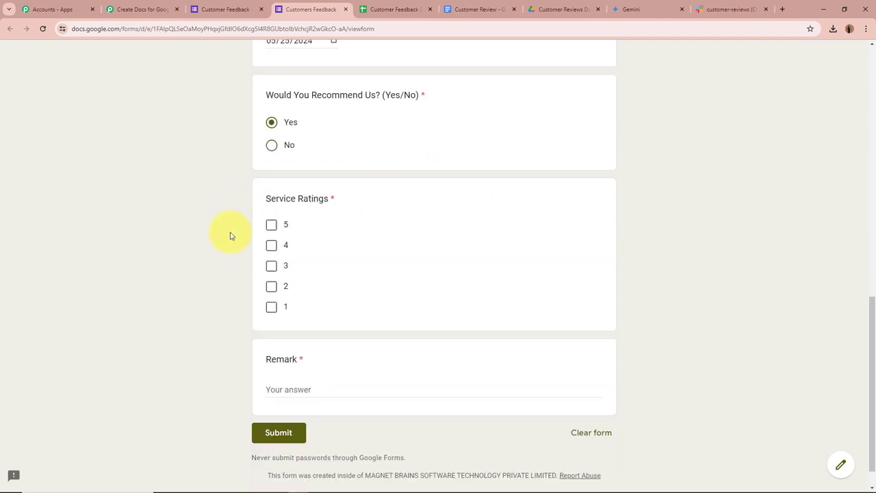
left_click(271, 213)
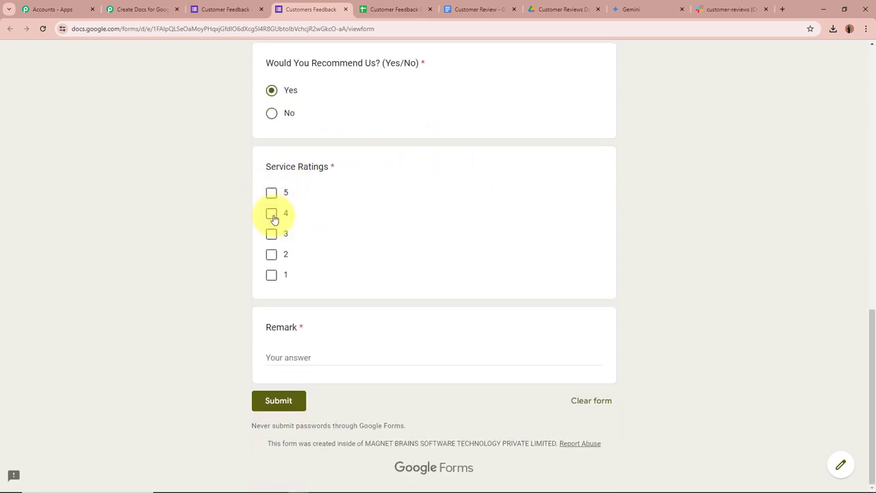
left_click(328, 364)
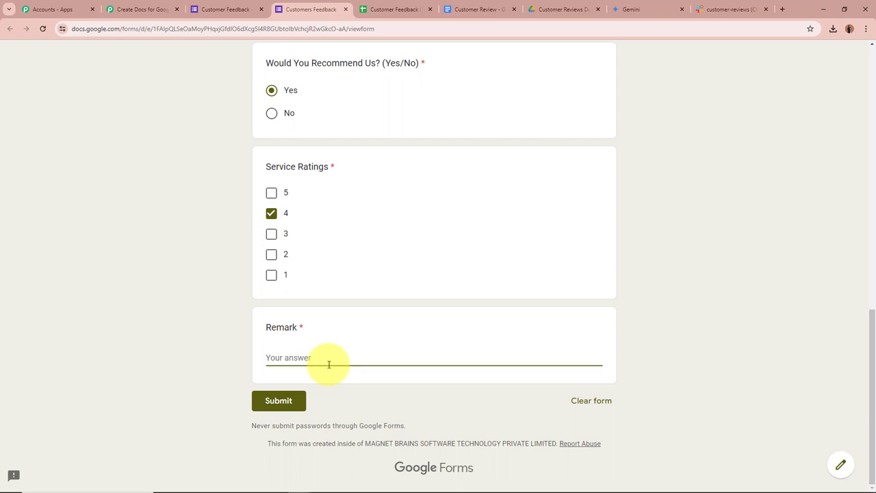
type("Good Service, On time, amazing results and cost effective.")
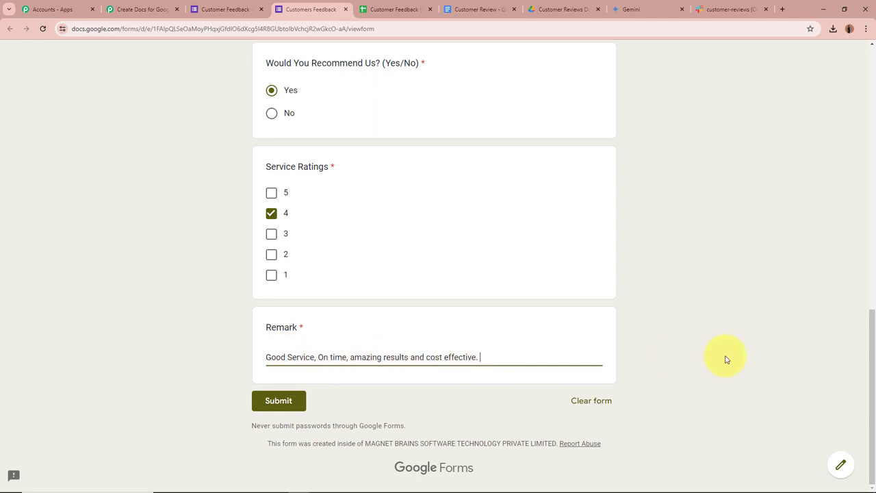
scroll(693, 356, "up", 5)
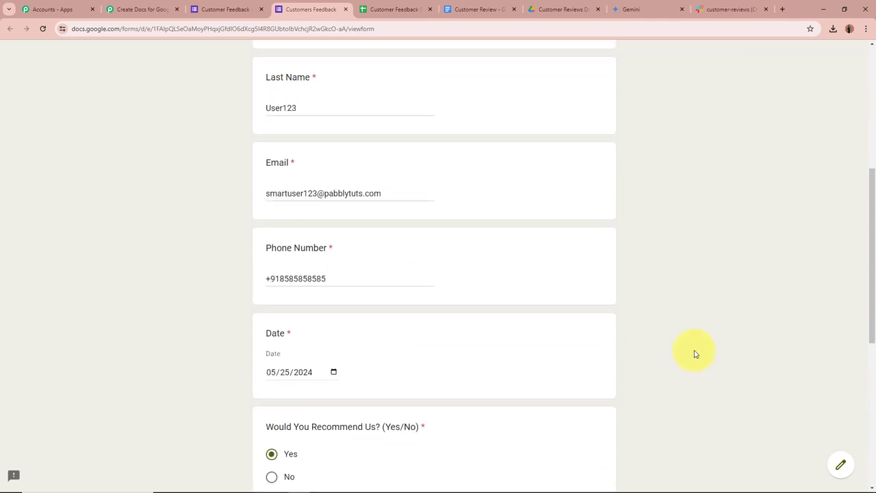
scroll(694, 355, "down", 5)
left_click(290, 401)
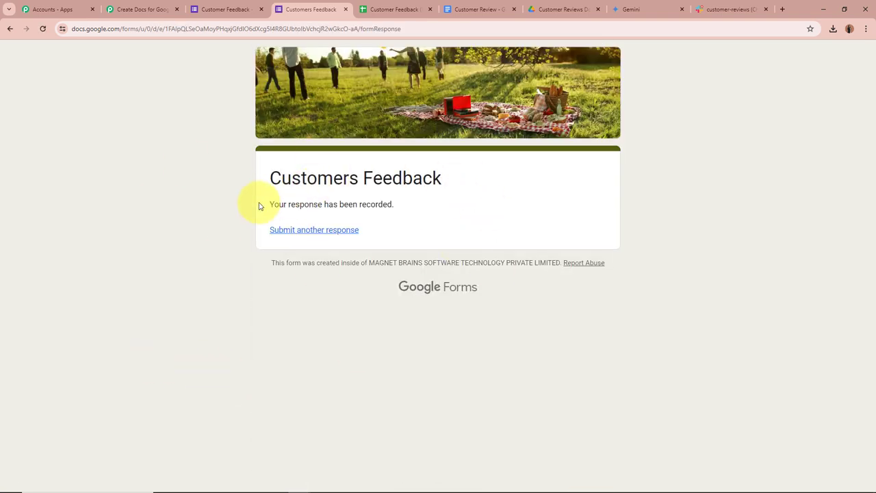
Step: Go to the form's responses spreadsheet and widen the Remark column I
left_click_drag(273, 203, 416, 203)
left_click(536, 215)
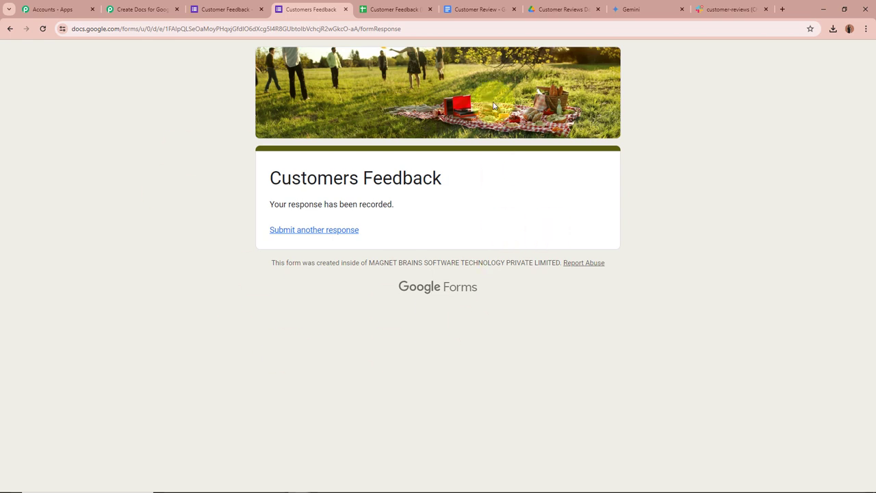
left_click(391, 9)
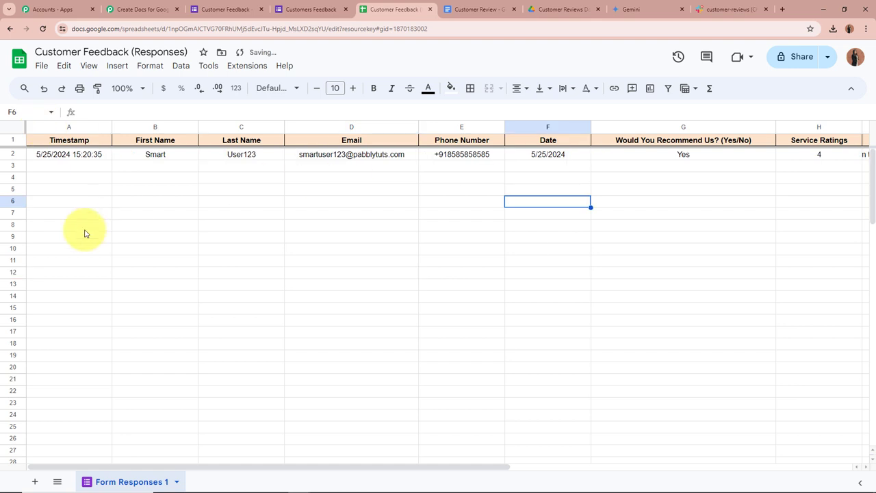
left_click_drag(182, 468, 446, 462)
left_click_drag(496, 132, 671, 129)
left_click_drag(507, 471, 172, 472)
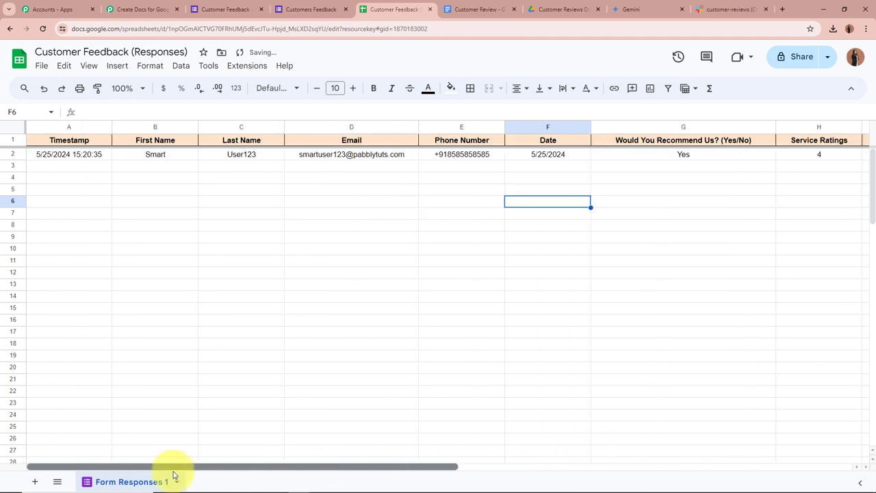
Step: Verify row 2 values: name, e-mail, phone, date, Yes, rating 4 and the remark
left_click(154, 155)
left_click(232, 155)
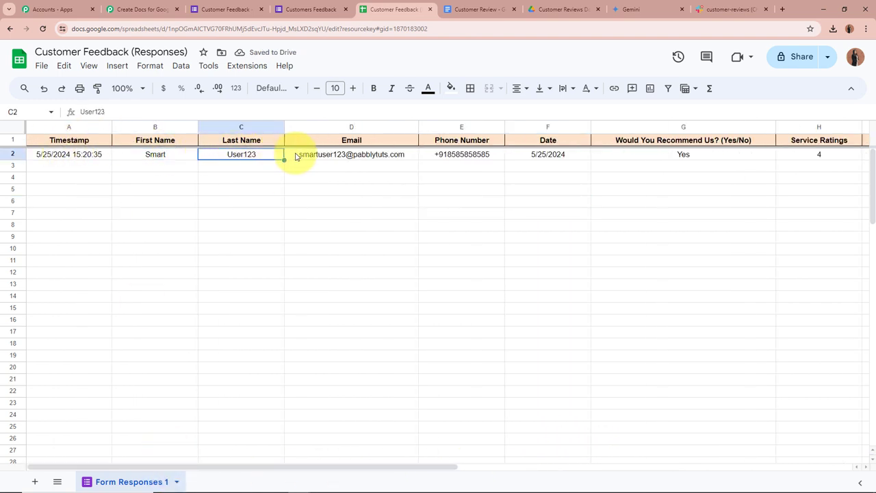
left_click(371, 156)
left_click(448, 155)
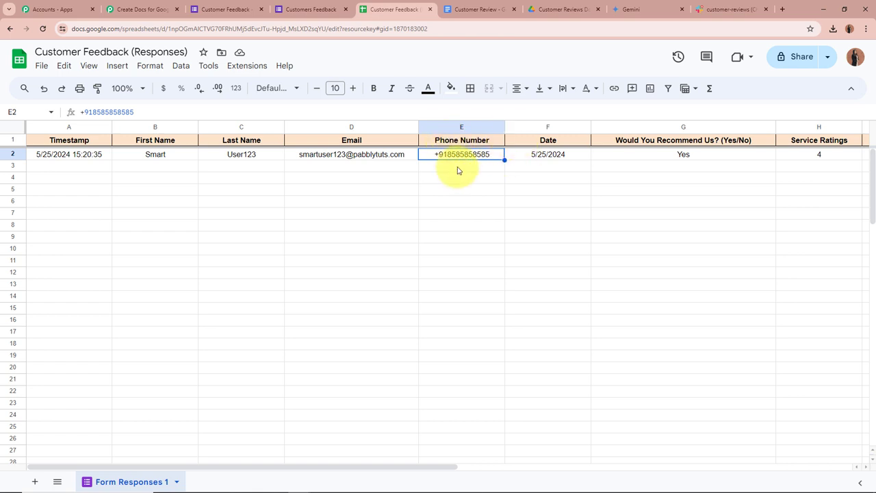
left_click(532, 155)
left_click_drag(349, 474, 457, 461)
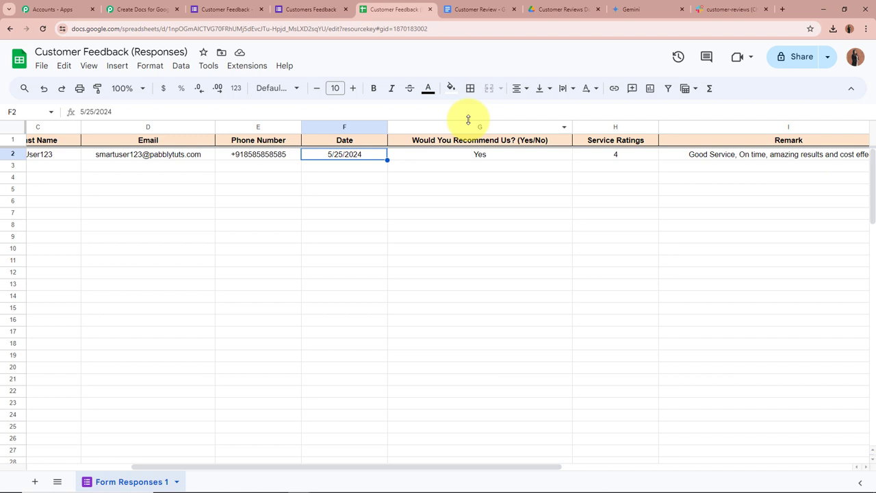
left_click(450, 153)
left_click_drag(367, 469, 186, 461)
left_click(430, 157)
left_click(479, 161)
left_click(184, 275)
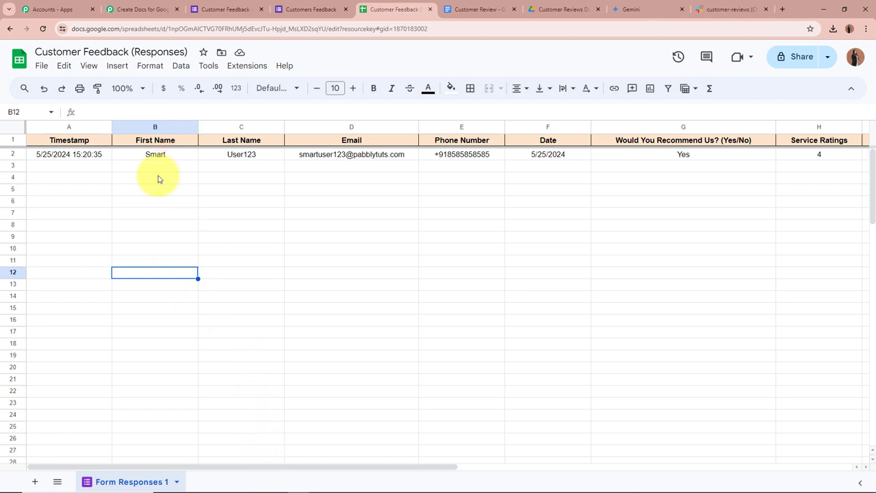
Step: Review the captured response values in the Pabbly trigger, enlarging the Remark box, then collapse it
left_click(130, 9)
scroll(113, 287, "down", 3)
scroll(116, 301, "down", 7)
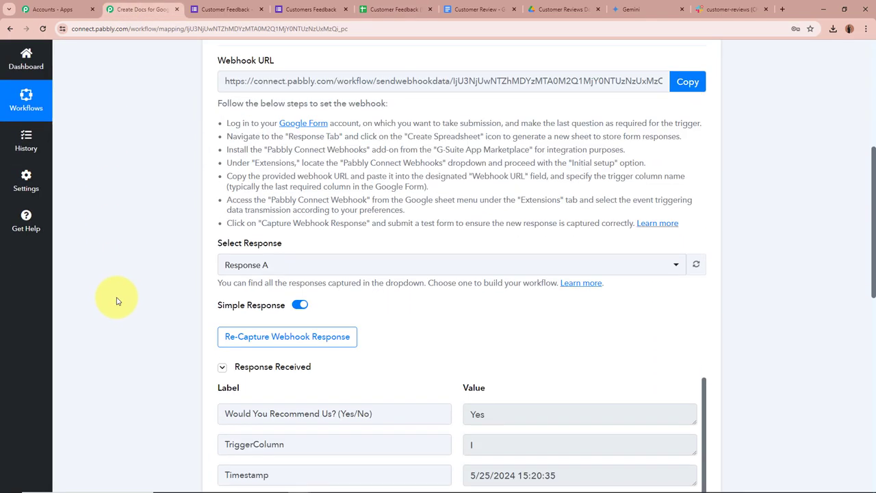
scroll(118, 283, "down", 1)
scroll(118, 283, "down", 1)
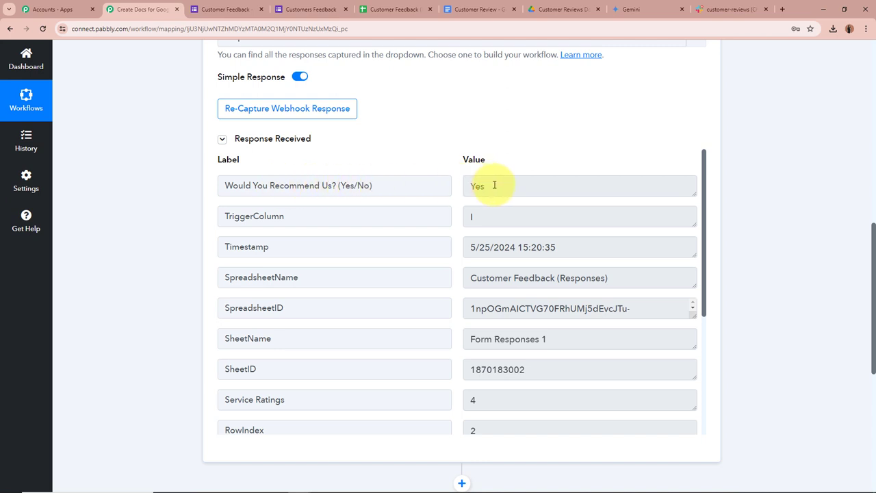
scroll(494, 185, "down", 5)
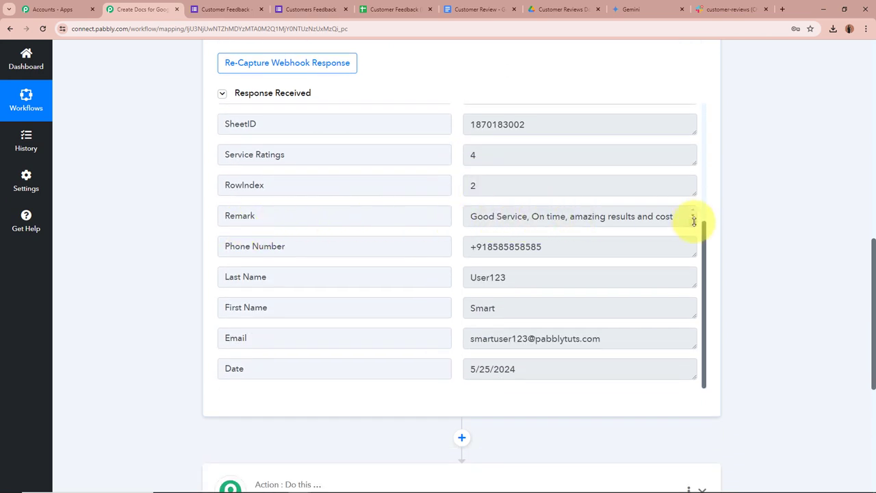
left_click_drag(693, 223, 695, 256)
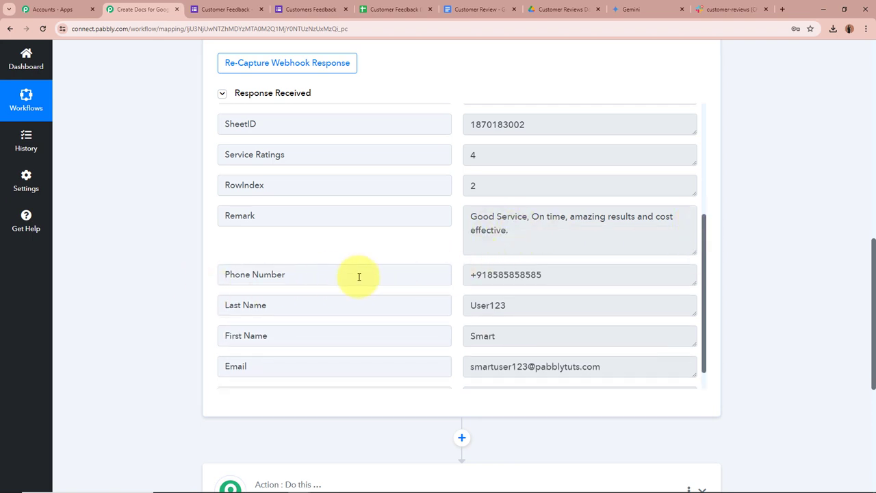
scroll(541, 277, "down", 1)
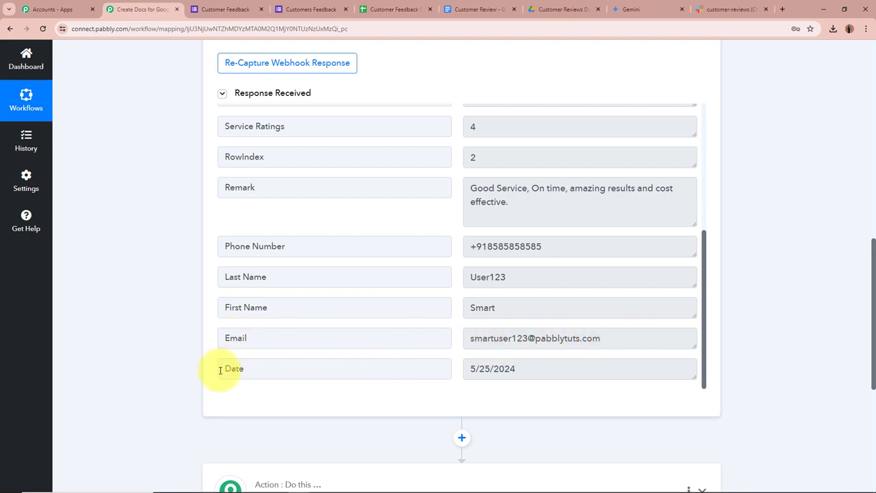
scroll(757, 339, "up", 10)
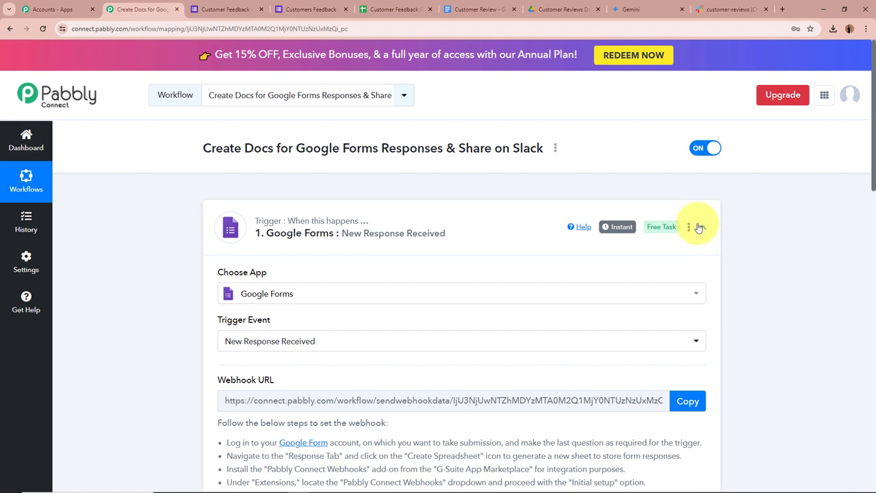
left_click(700, 227)
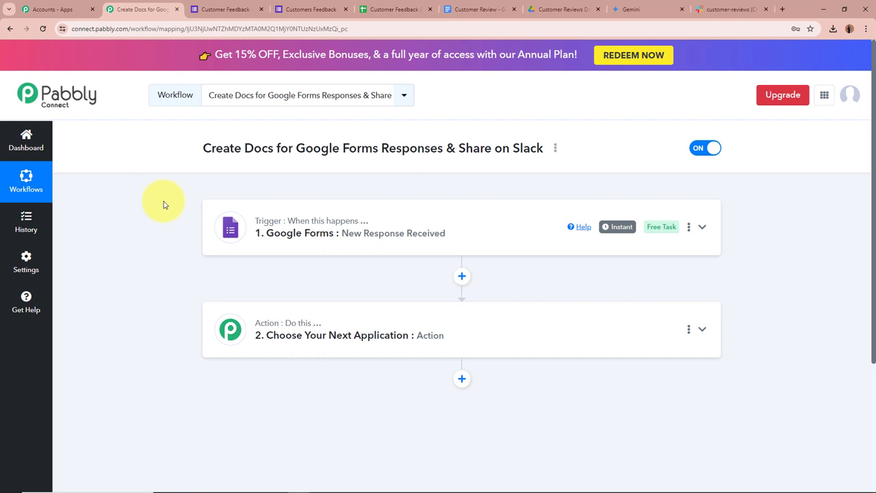
Step: Set step 2 to Google Generative AI with the Generate Content action event
left_click(701, 331)
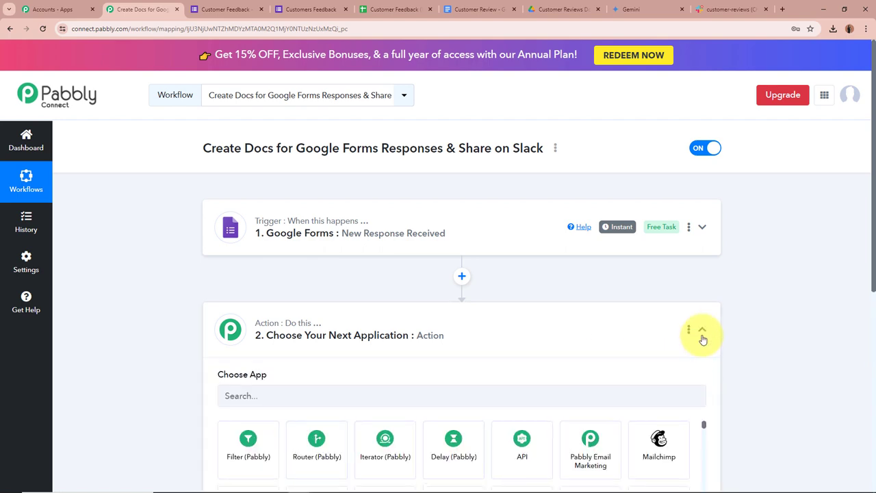
left_click(305, 233)
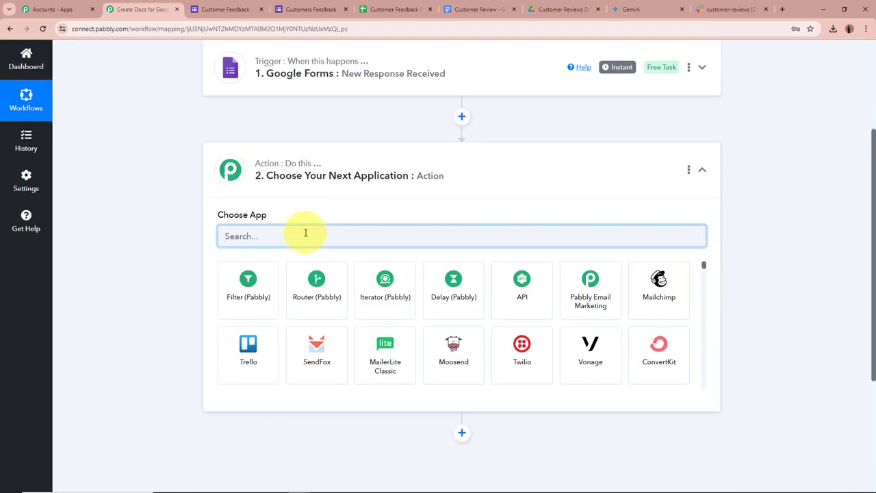
type("Google")
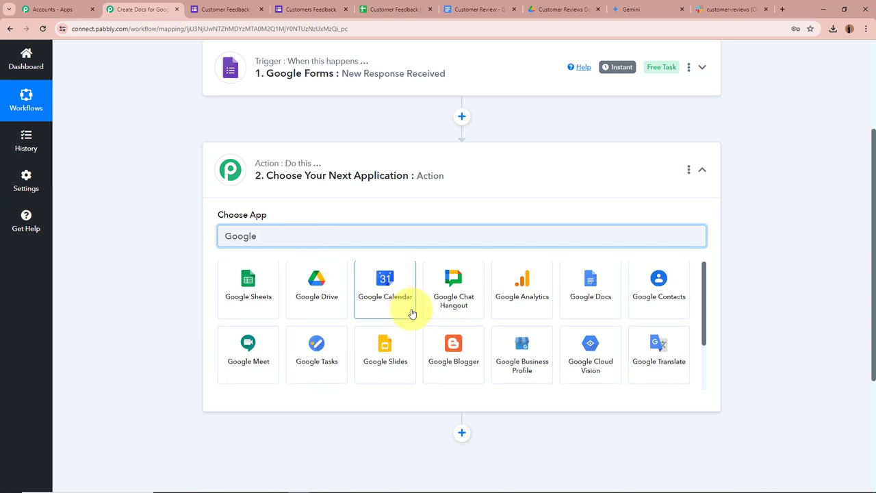
scroll(407, 322, "down", 2)
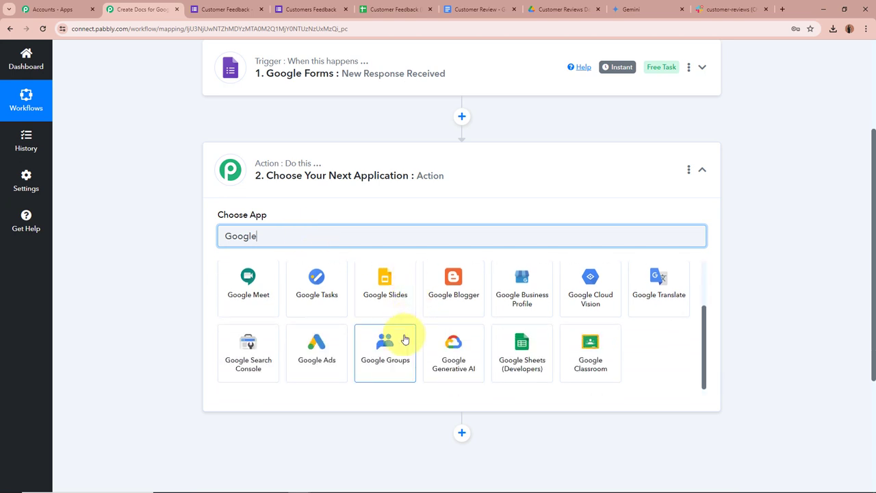
left_click(467, 369)
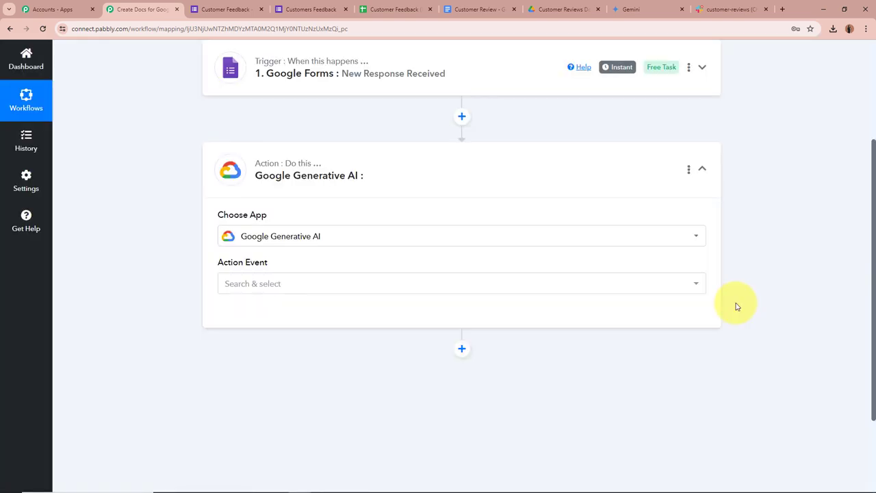
left_click(323, 283)
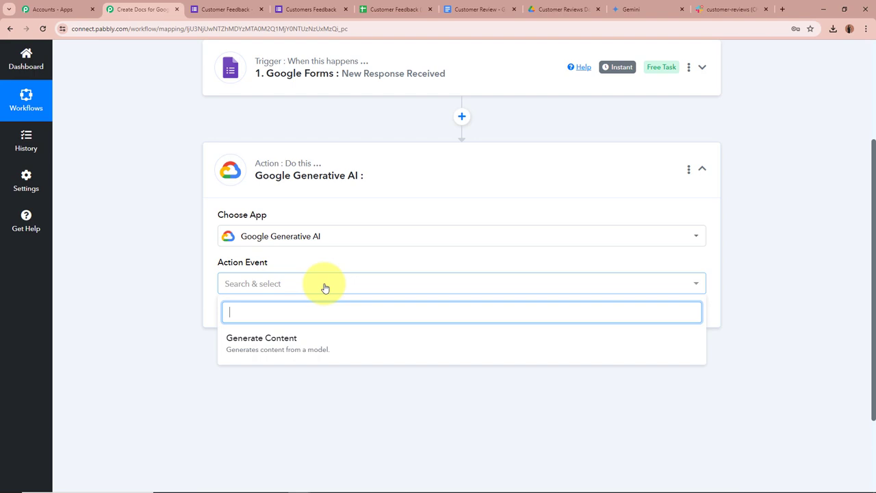
left_click(308, 340)
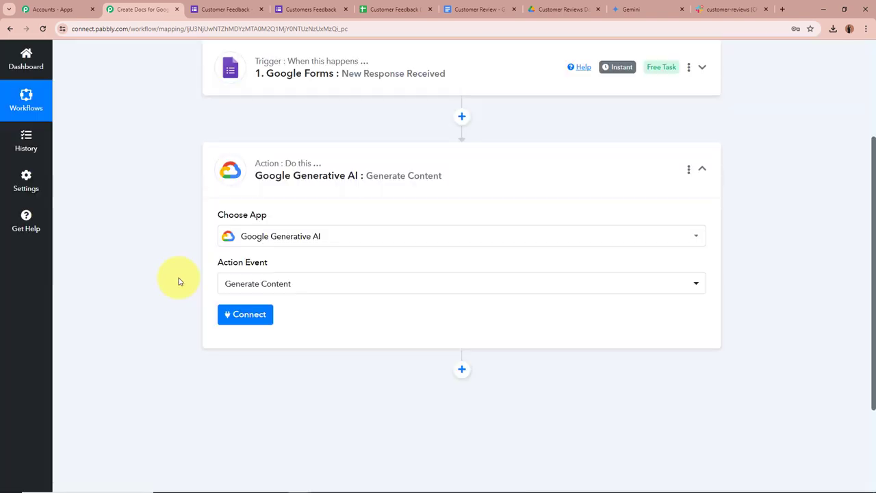
Step: Add a new Google Generative AI connection and open Google AI Studio for an API key
left_click(239, 315)
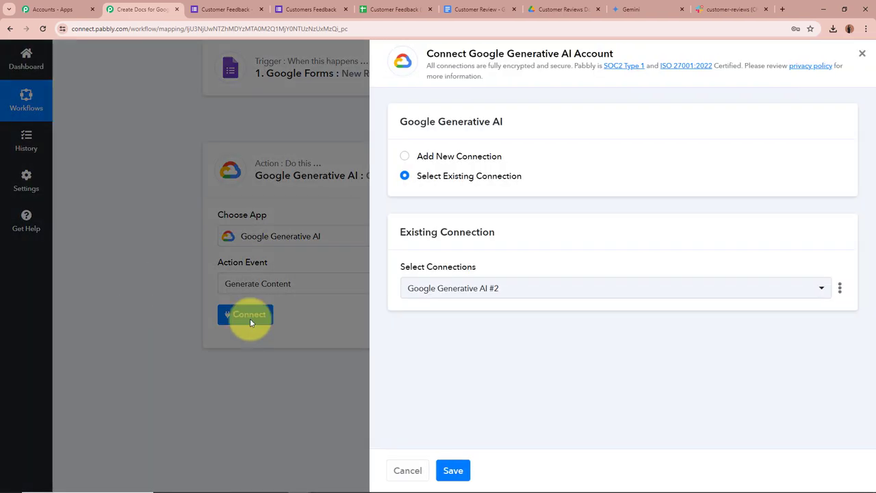
left_click(424, 158)
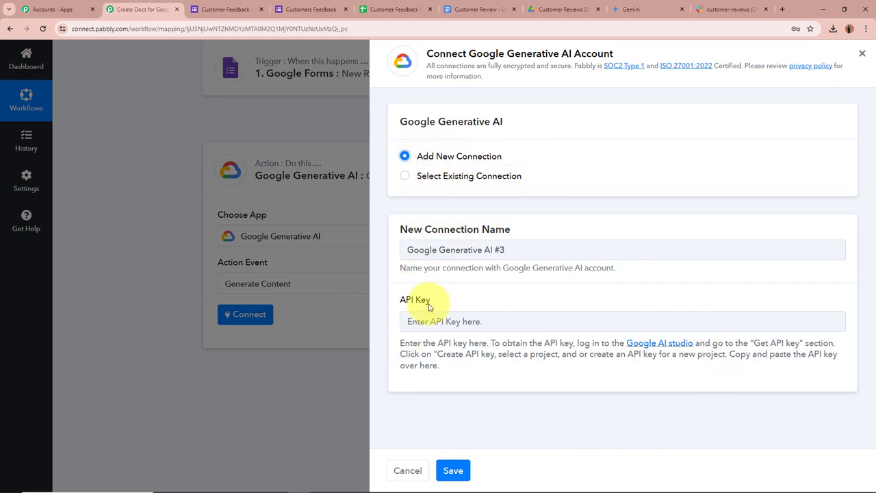
left_click(665, 343)
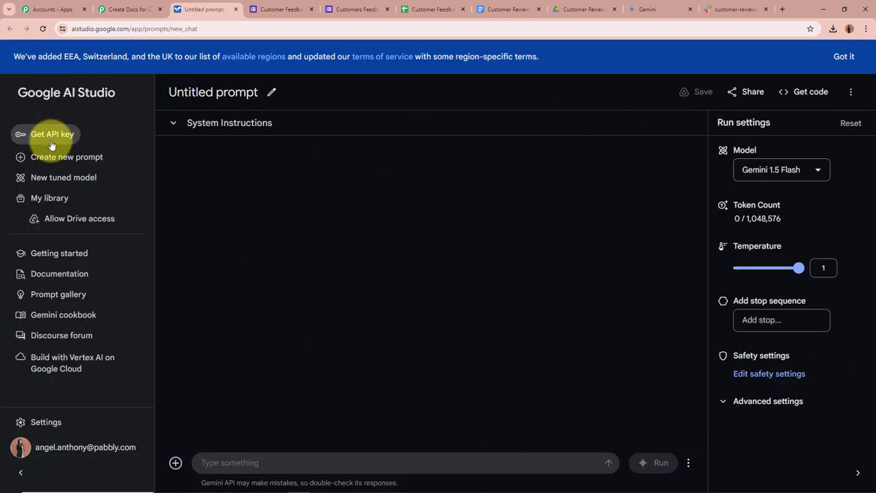
Step: Create an API key in the Generative Language Client project and copy it
left_click(49, 137)
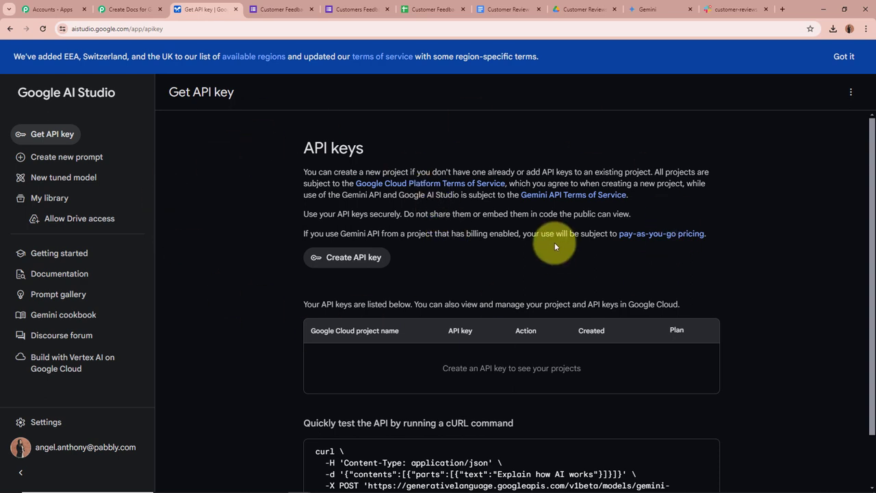
left_click(368, 260)
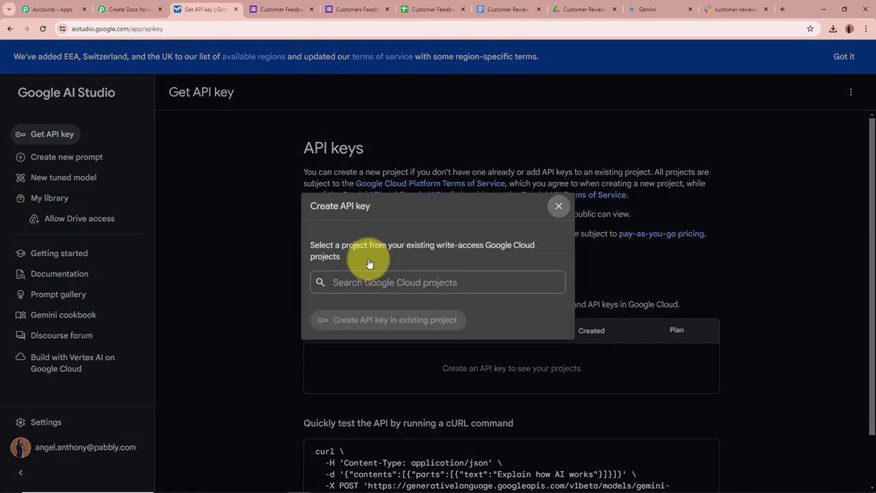
left_click(371, 288)
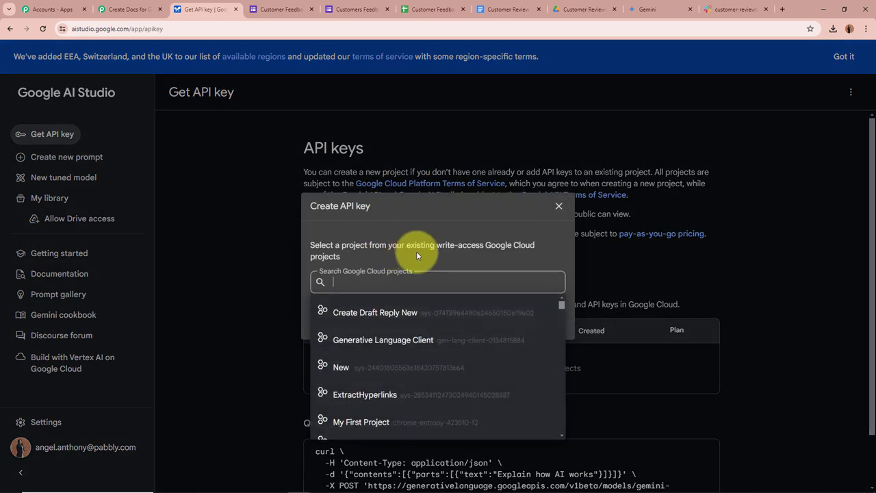
left_click(391, 341)
left_click(394, 319)
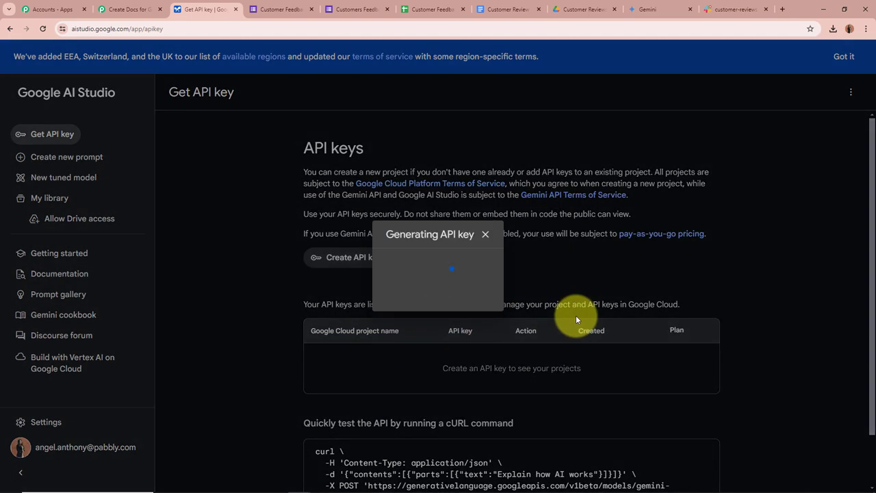
left_click(477, 289)
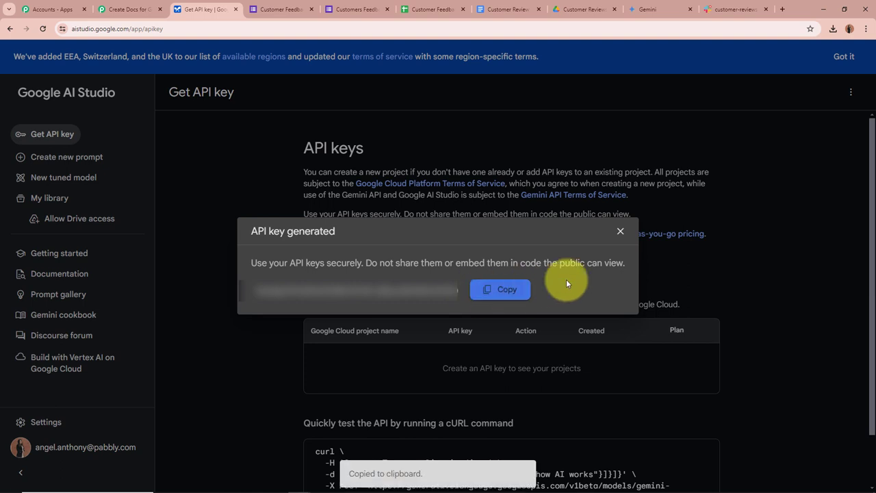
left_click(127, 8)
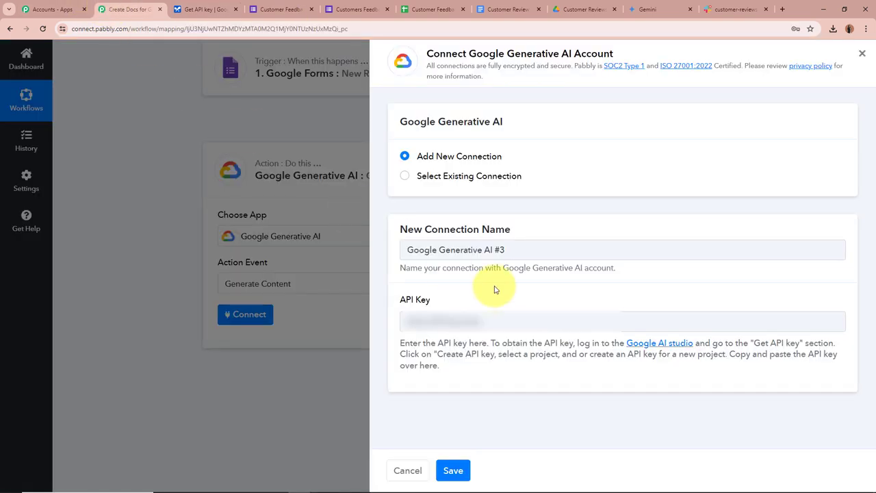
Step: Paste the API key into the connection form and save the connection
left_click(496, 318)
key("ctrl+v")
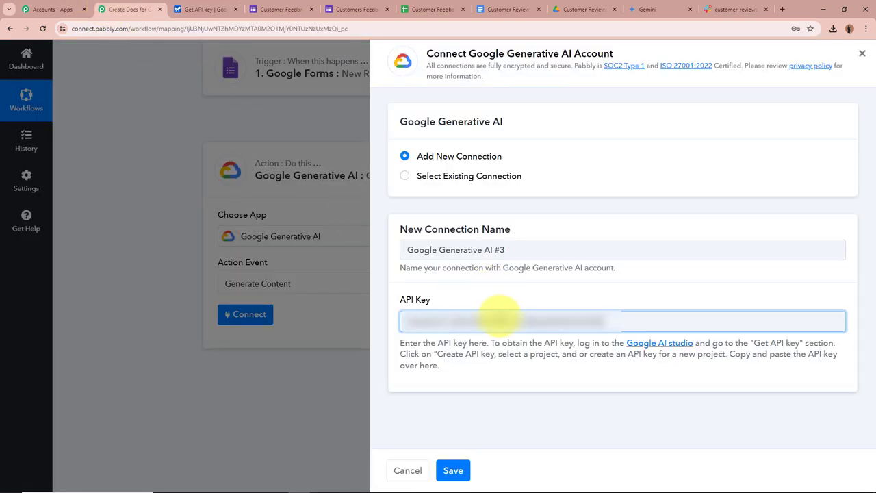
left_click(234, 8)
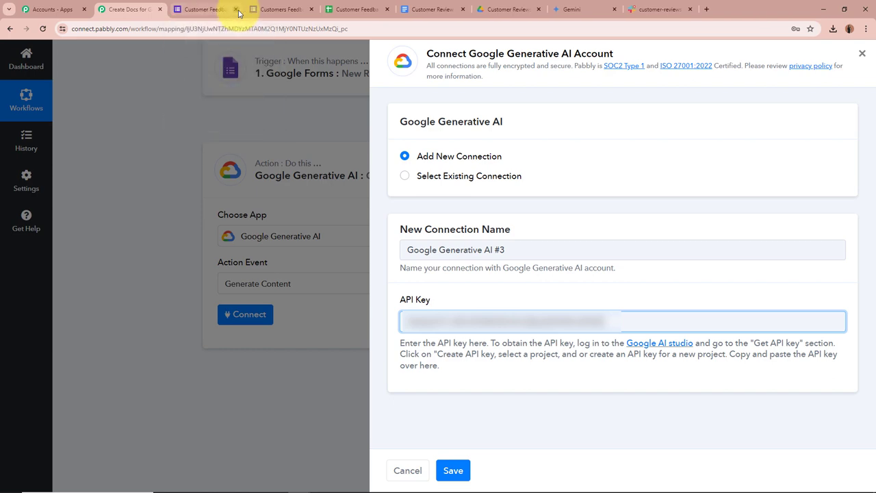
left_click(453, 470)
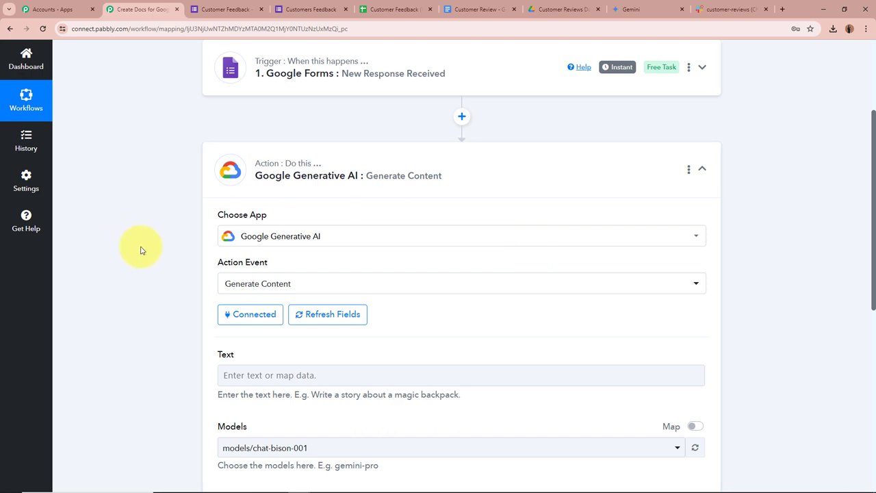
Step: Paste the DreamFrame customer-feedback summary prompt into the Text field
scroll(140, 251, "down", 2)
scroll(141, 250, "down", 3)
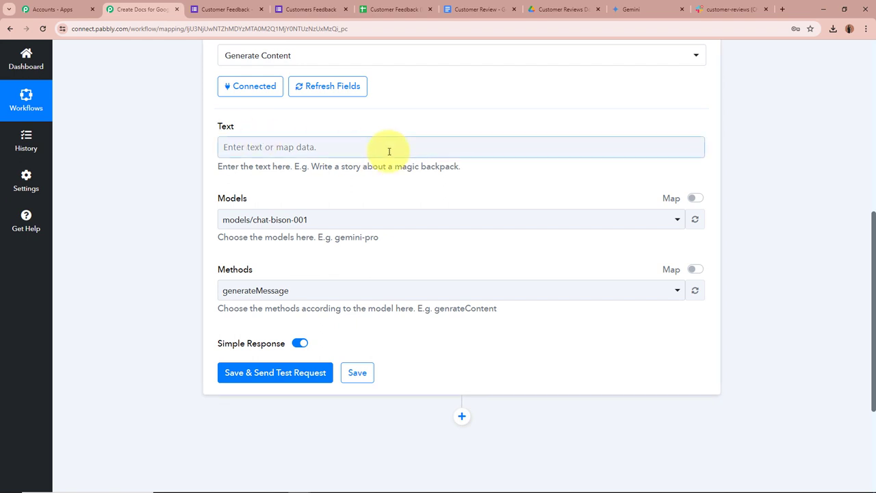
scroll(166, 170, "up", 1)
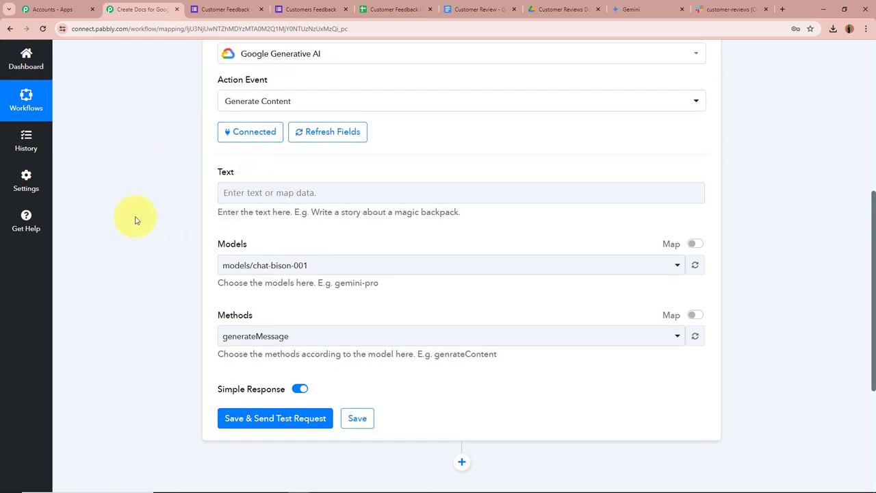
key("ctrl+v")
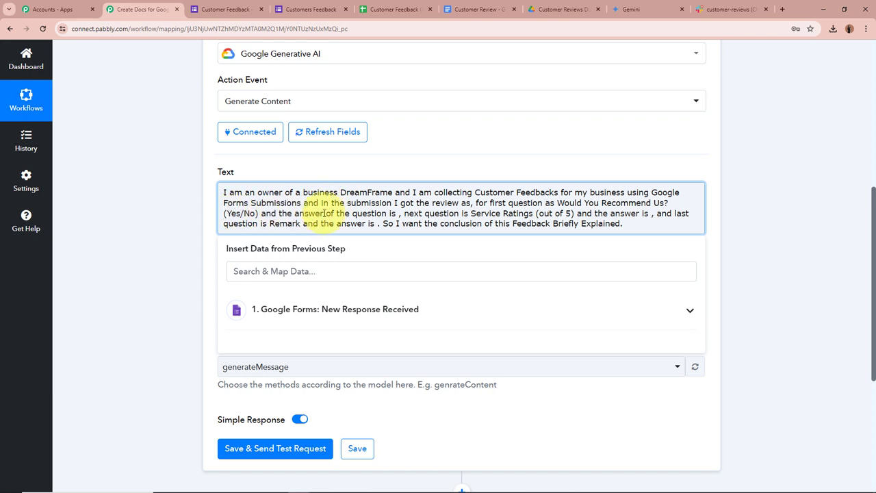
left_click(398, 213)
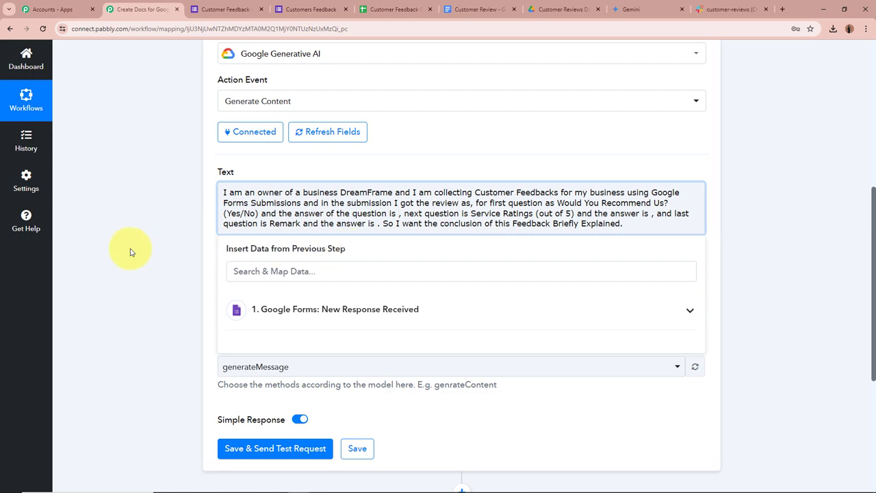
scroll(127, 248, "up", 3)
scroll(130, 252, "up", 2)
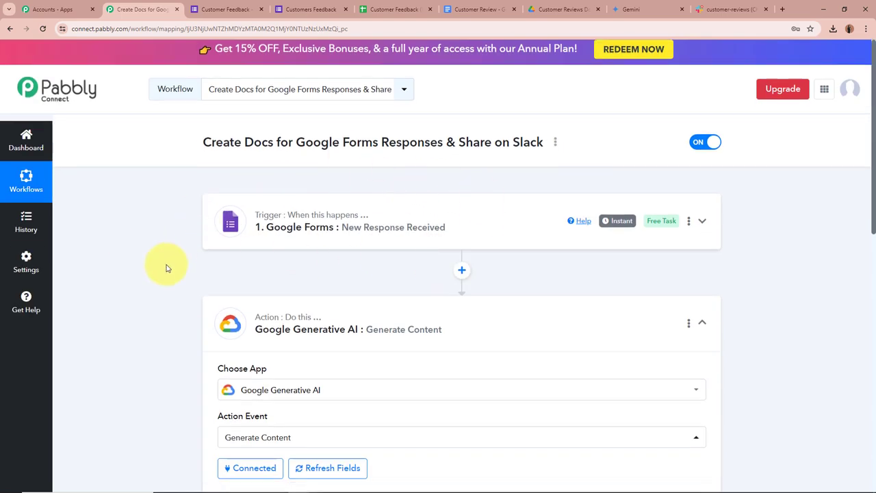
scroll(172, 267, "down", 4)
scroll(146, 260, "down", 1)
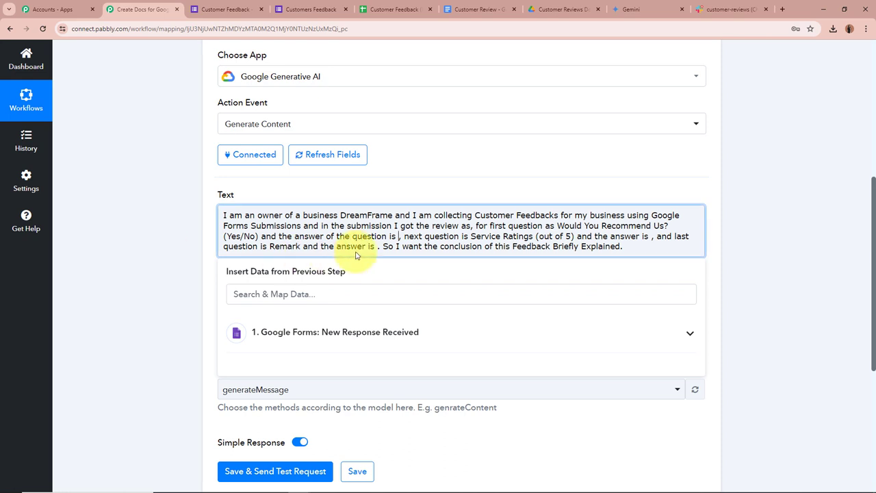
Step: Map the Would You Recommend Us? answer into the prompt's first answer slot
left_click(398, 236)
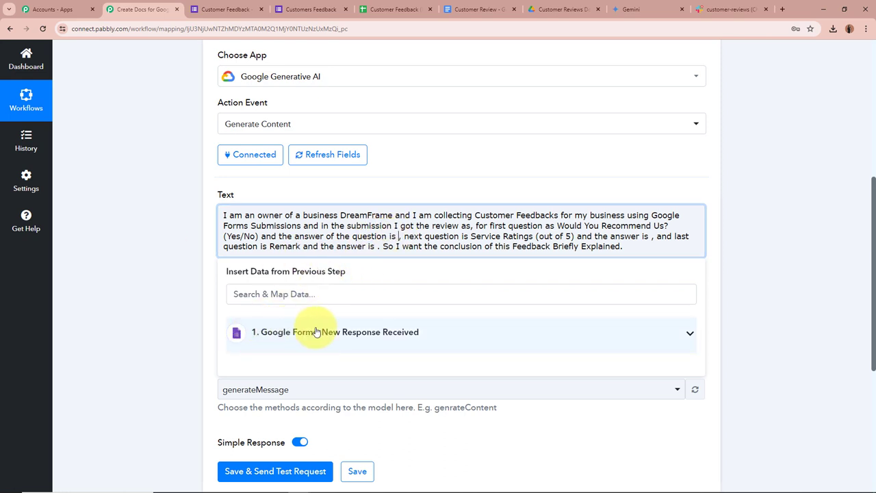
left_click(689, 335)
scroll(381, 472, "down", 3)
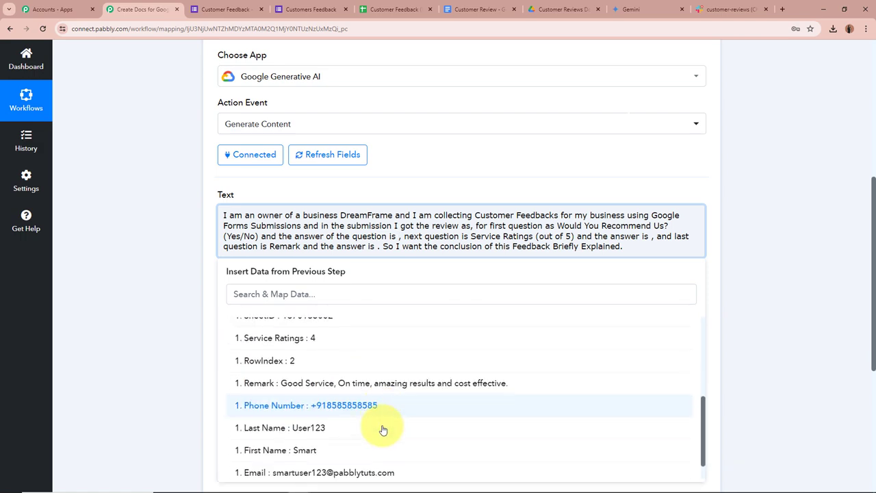
scroll(288, 424, "up", 3)
scroll(171, 337, "down", 1)
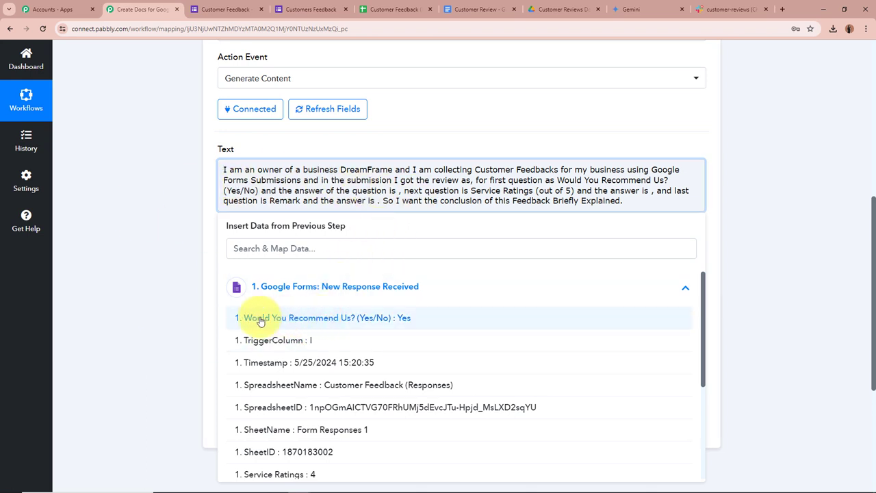
left_click(390, 325)
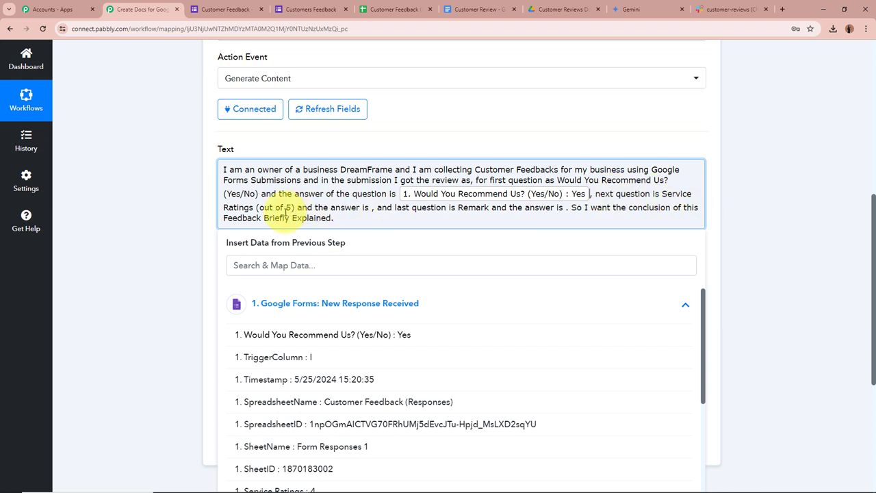
Step: Map the Service Ratings and Remark answers into the remaining prompt slots
left_click(372, 212)
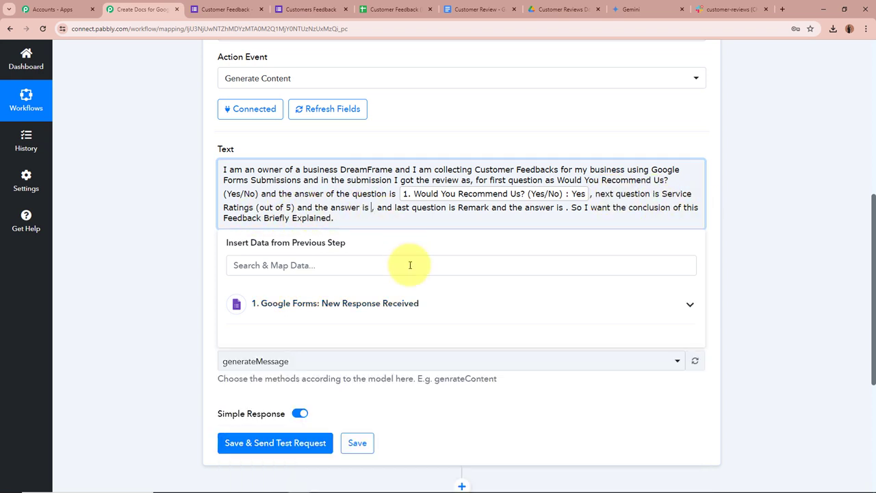
left_click(409, 306)
scroll(362, 373, "down", 2)
left_click(309, 354)
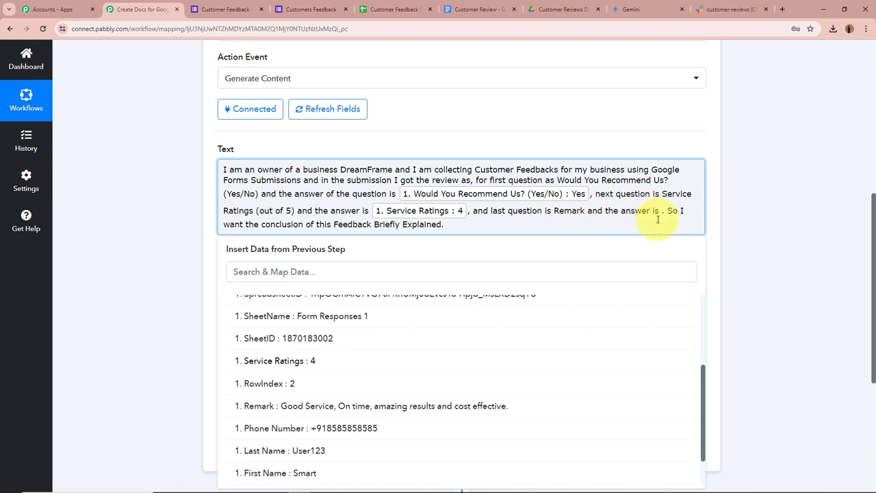
left_click(662, 211)
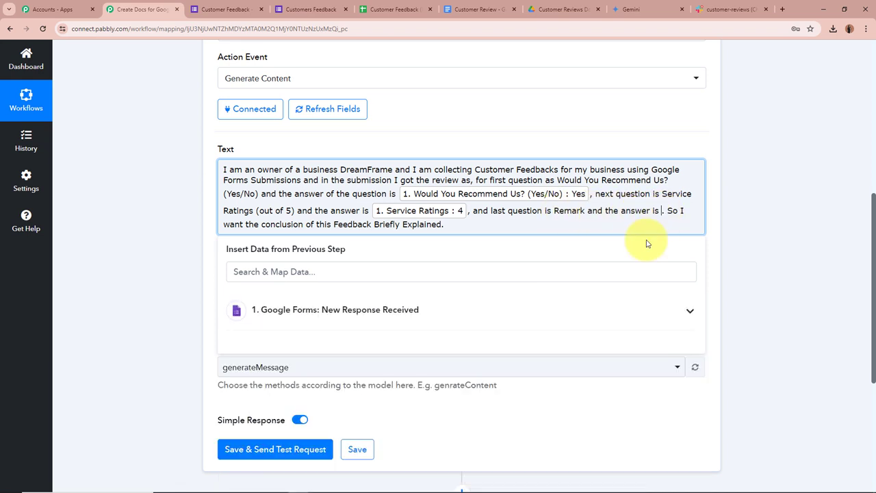
left_click(522, 309)
scroll(555, 411, "down", 3)
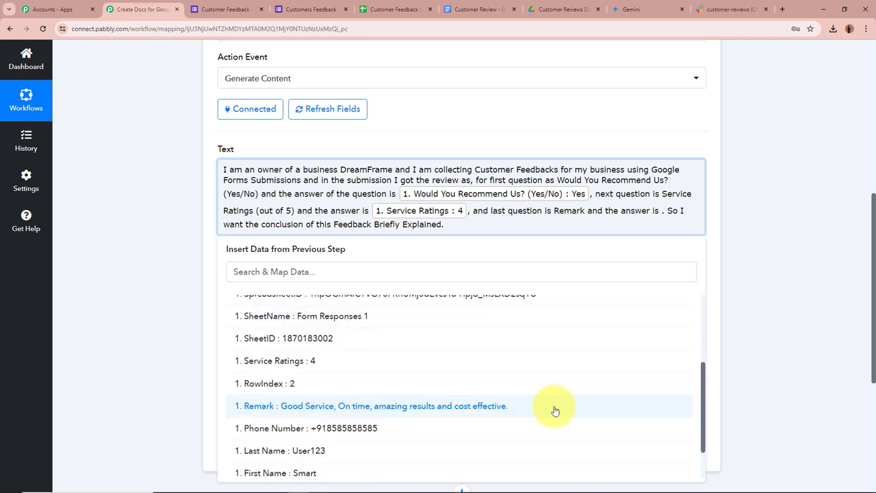
left_click(555, 407)
left_click(89, 229)
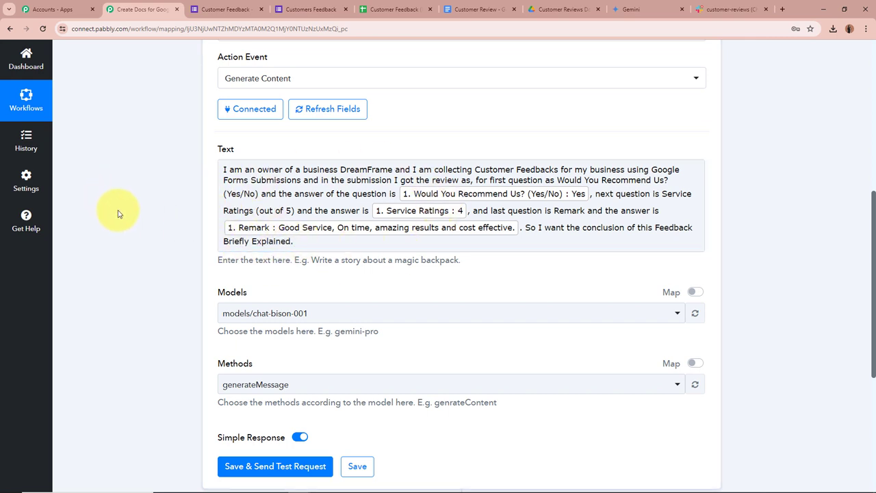
scroll(319, 188, "down", 2)
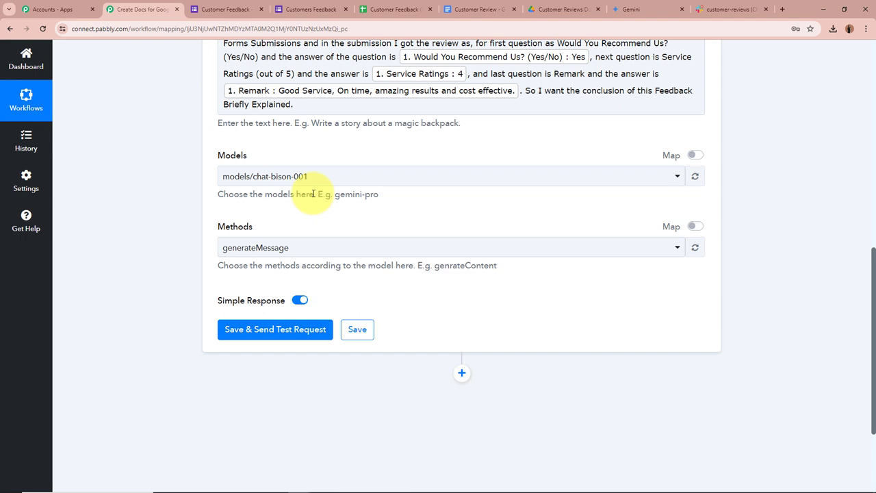
left_click(351, 180)
scroll(200, 219, "down", 2)
left_click(336, 176)
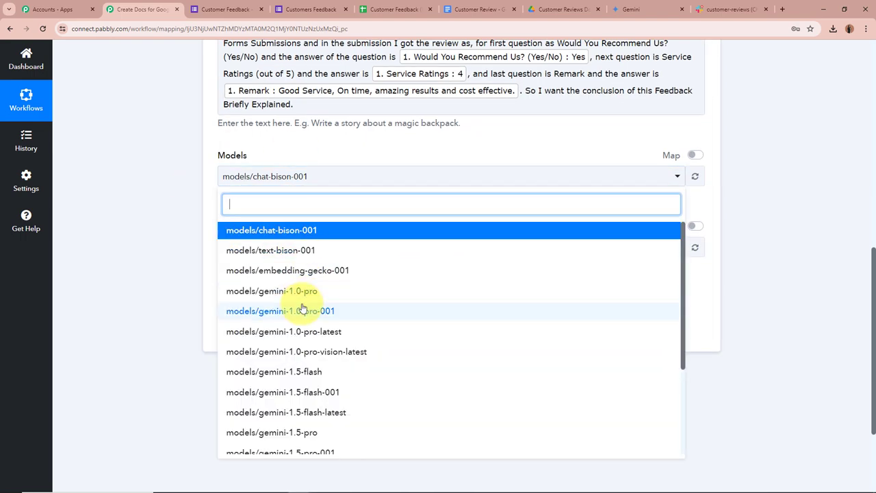
scroll(299, 342, "down", 3)
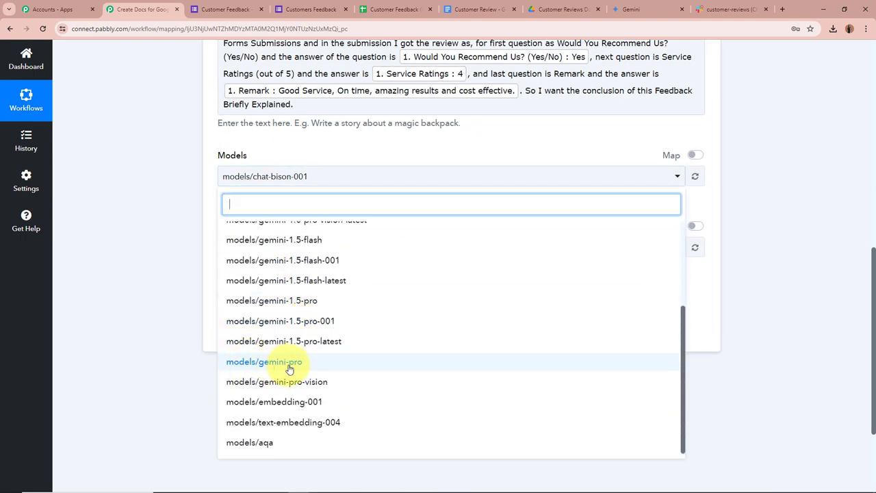
left_click(305, 366)
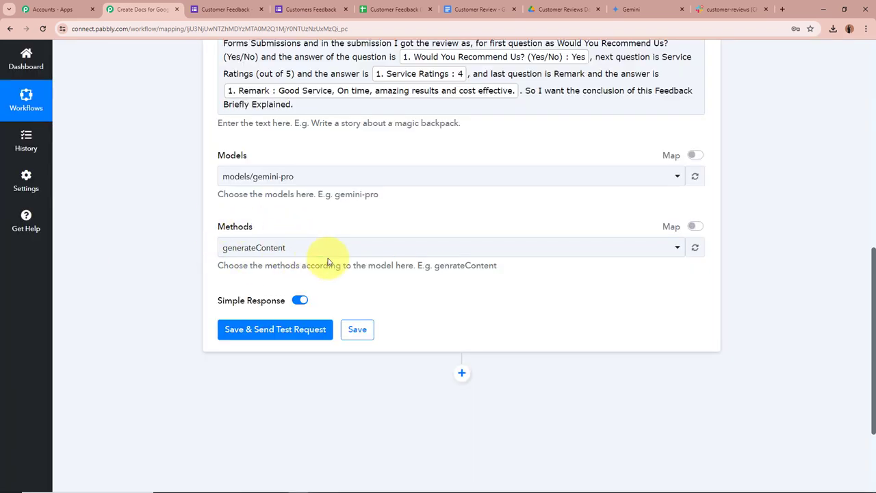
left_click(326, 249)
left_click(299, 301)
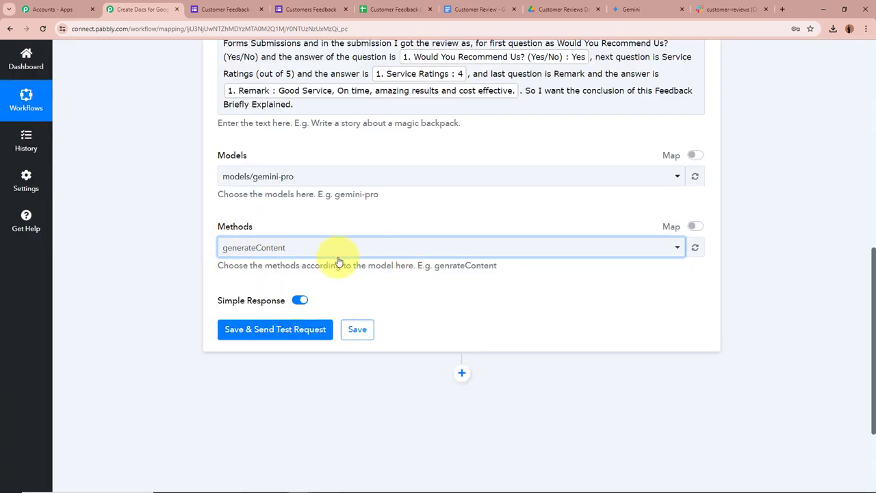
scroll(274, 205, "up", 2)
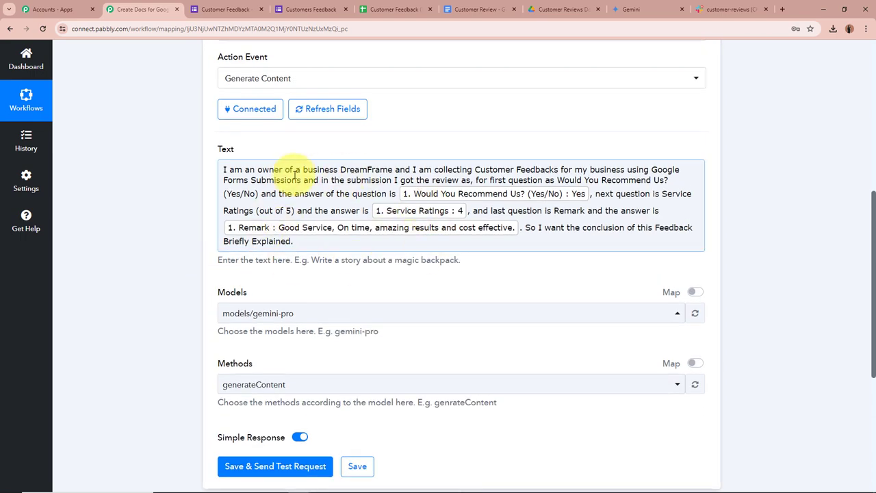
scroll(181, 201, "down", 3)
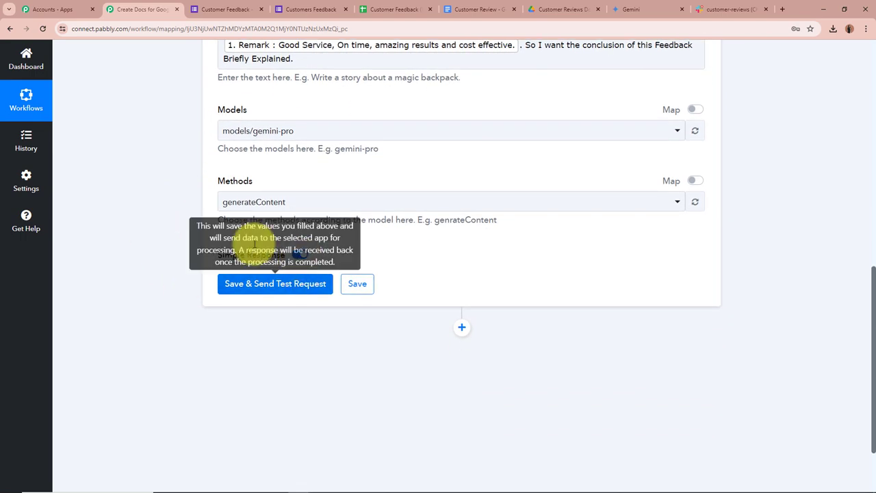
left_click(303, 284)
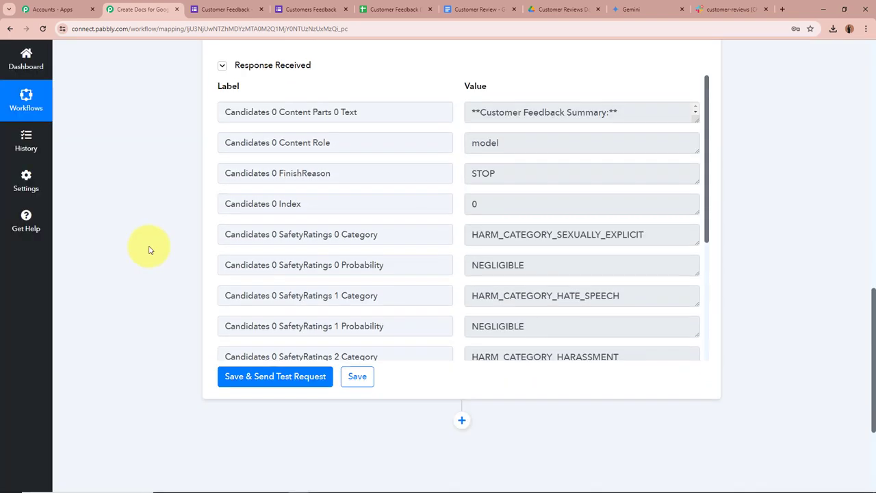
scroll(149, 250, "up", 2)
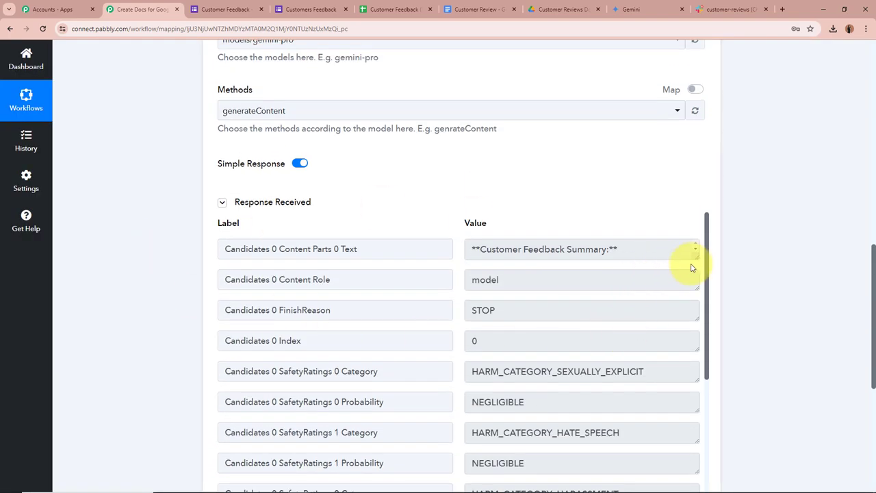
left_click_drag(696, 257, 696, 442)
scroll(625, 371, "down", 3)
scroll(627, 373, "up", 3)
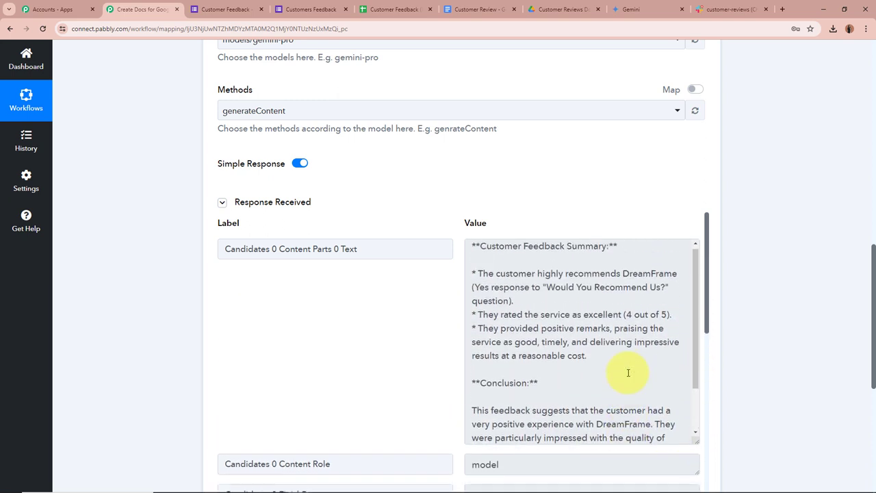
left_click_drag(480, 248, 657, 401)
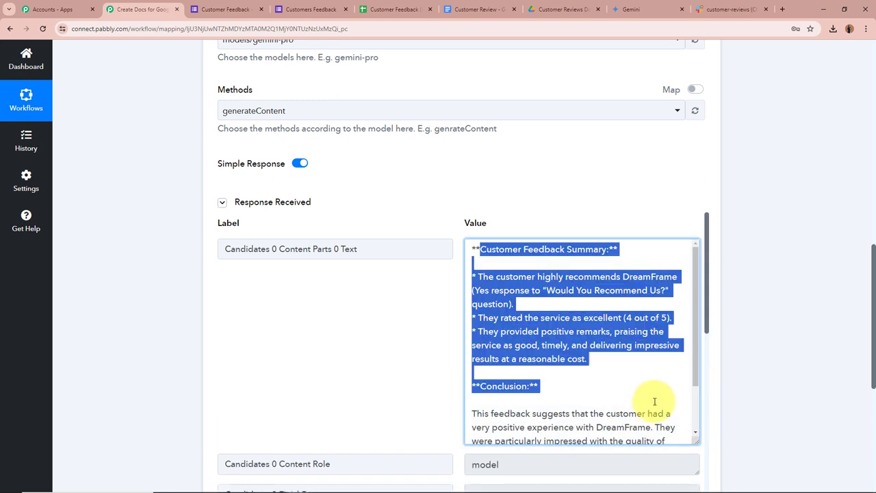
scroll(661, 396, "down", 3)
left_click(657, 396)
left_click_drag(471, 350, 583, 458)
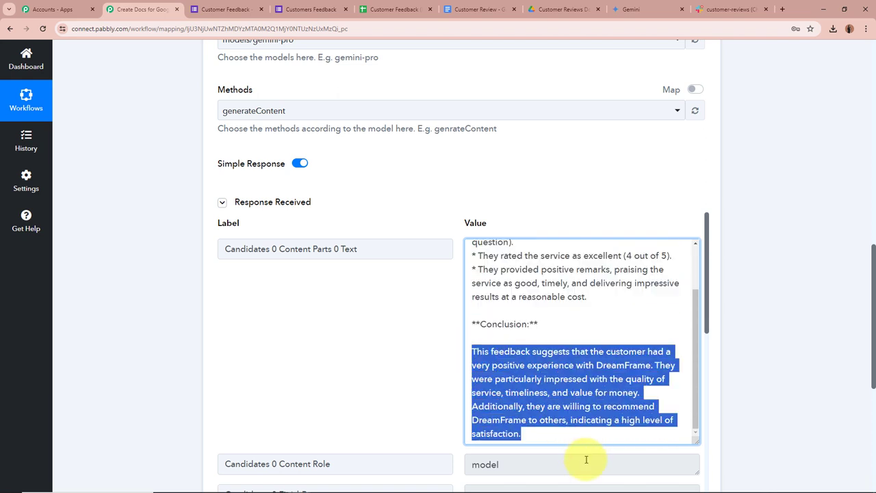
left_click(489, 351)
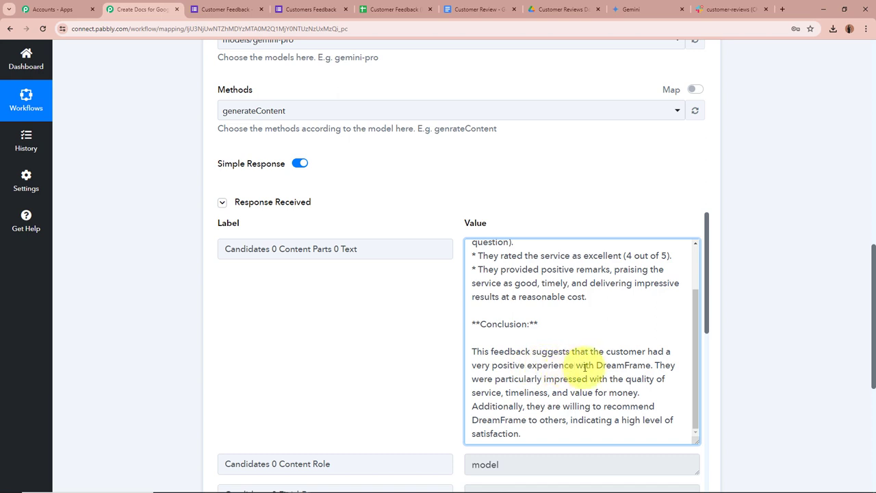
double_click(624, 364)
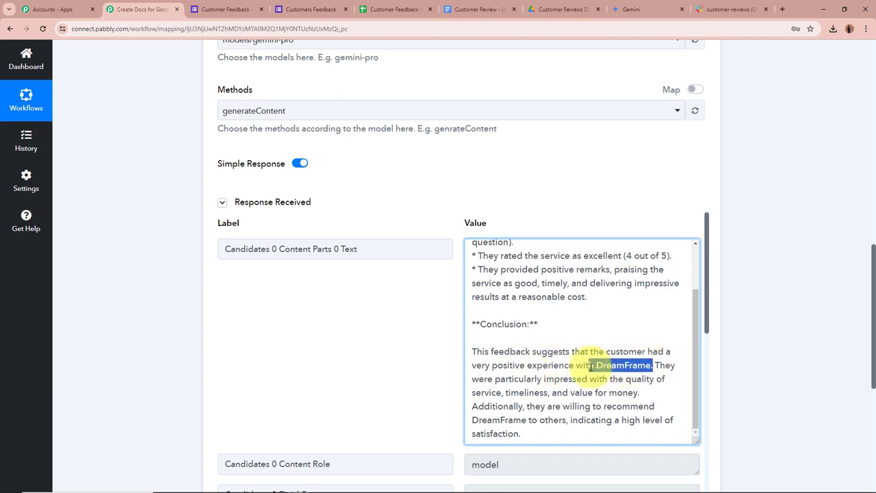
left_click(658, 365)
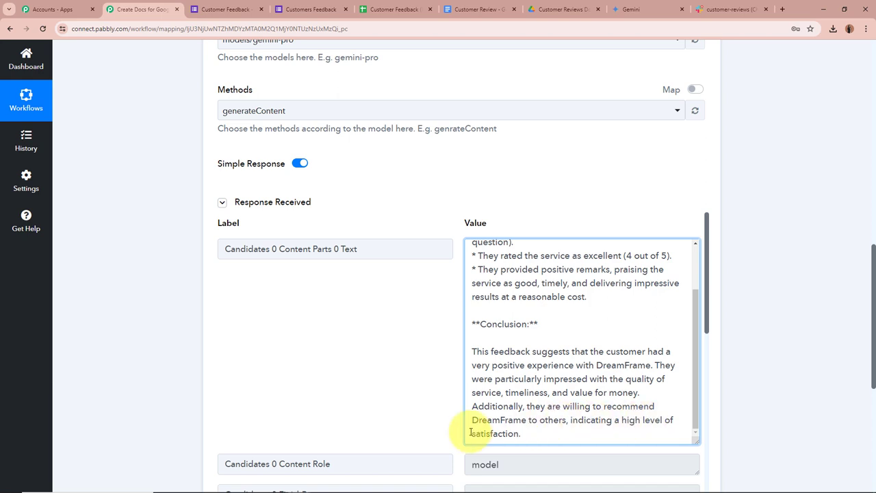
scroll(591, 358, "up", 1)
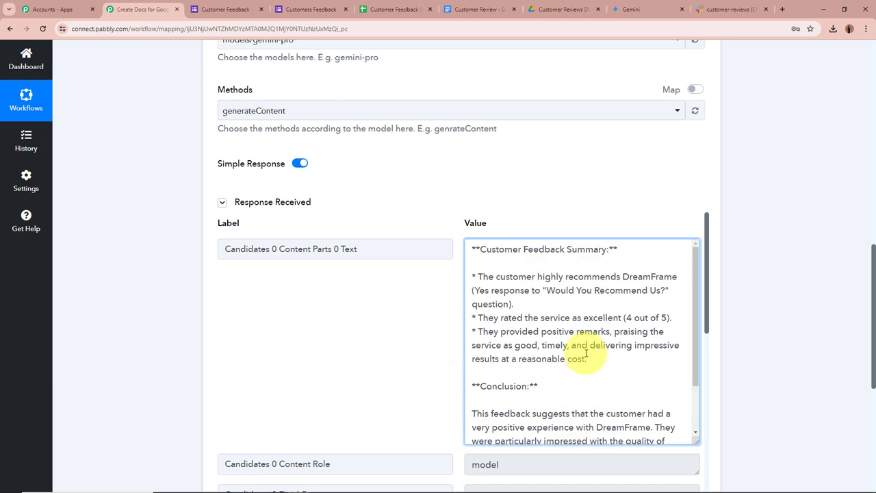
scroll(585, 352, "down", 1)
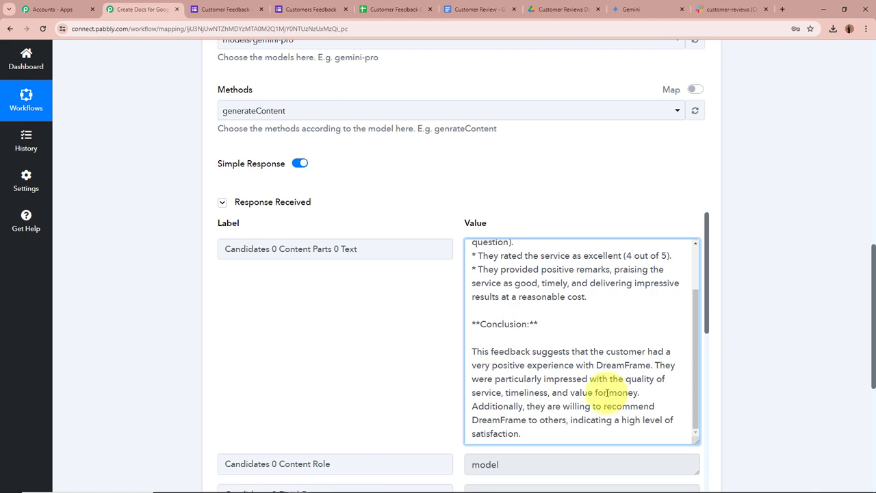
scroll(607, 392, "down", 6)
scroll(768, 349, "up", 1)
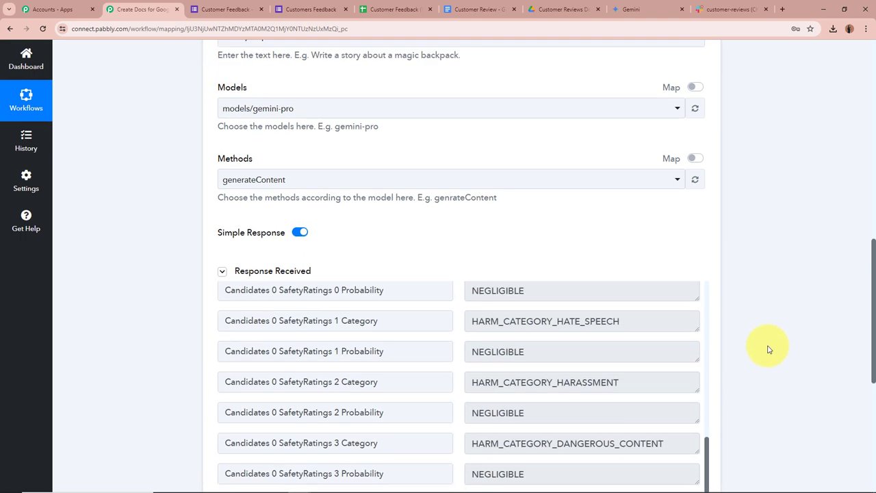
scroll(769, 349, "up", 10)
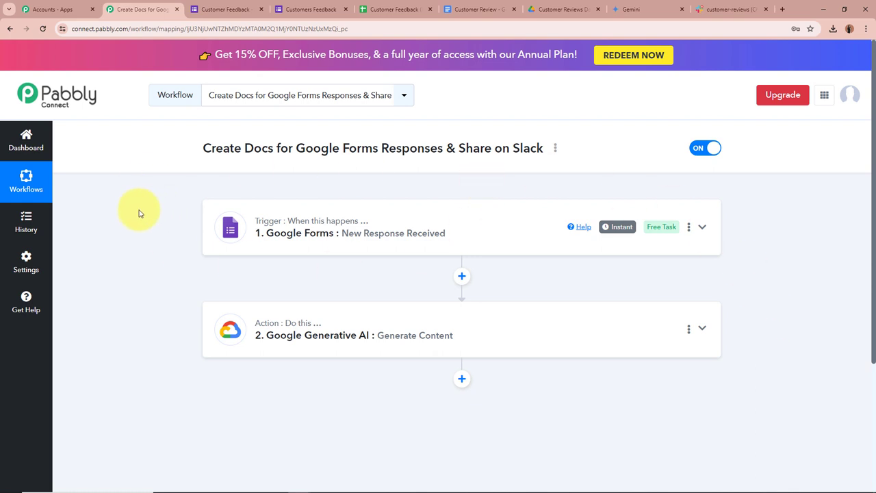
Step: Review the Customer Review template doc, then add a new action step below the Google Generative AI step
scroll(139, 214, "down", 2)
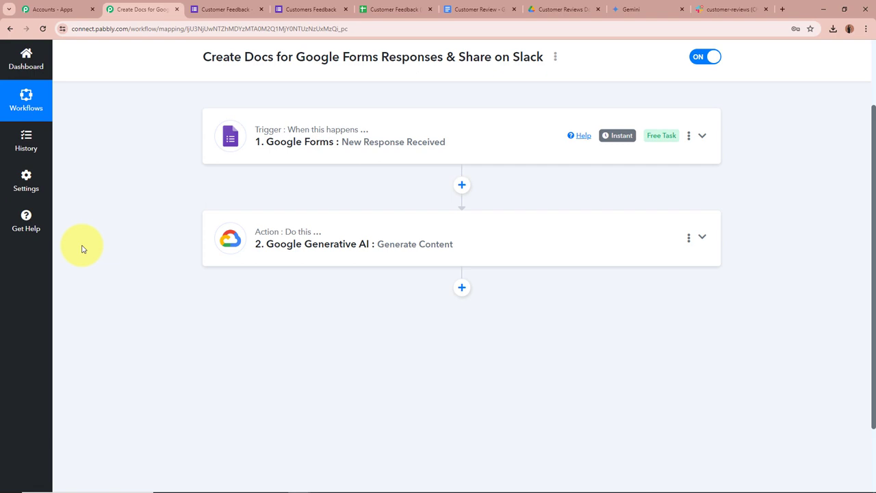
left_click(483, 8)
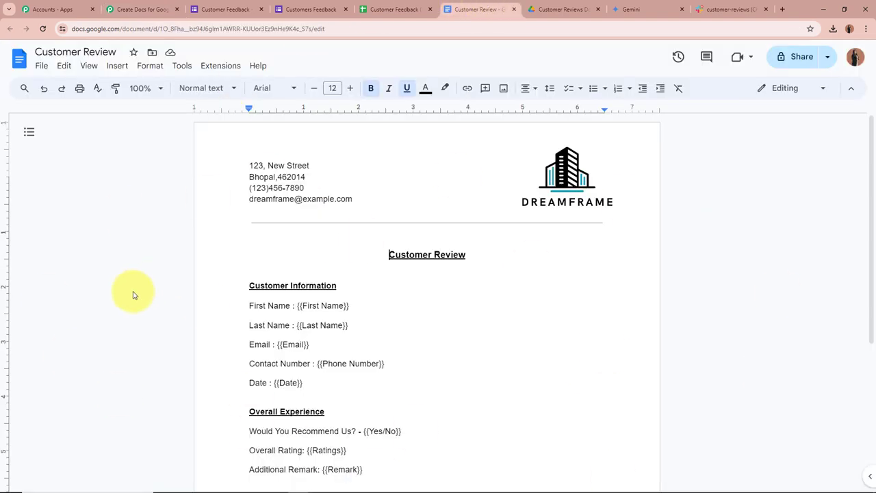
scroll(133, 295, "down", 3)
scroll(133, 295, "up", 3)
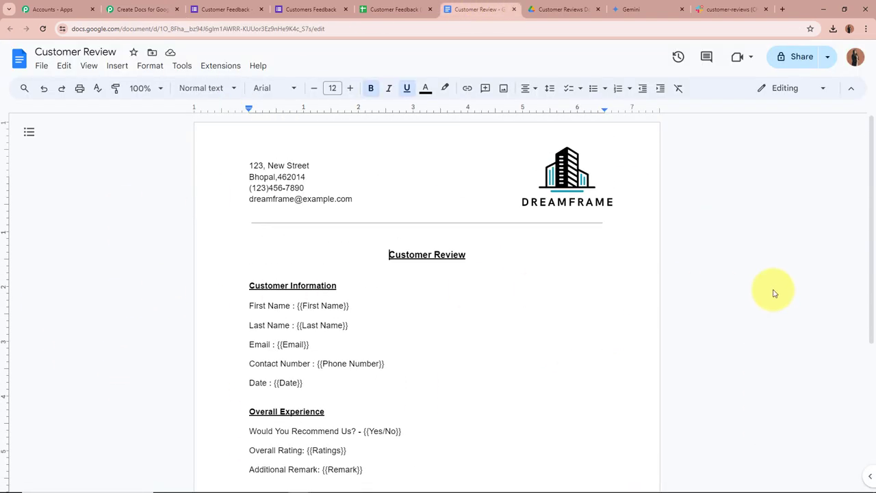
left_click(80, 10)
left_click(140, 9)
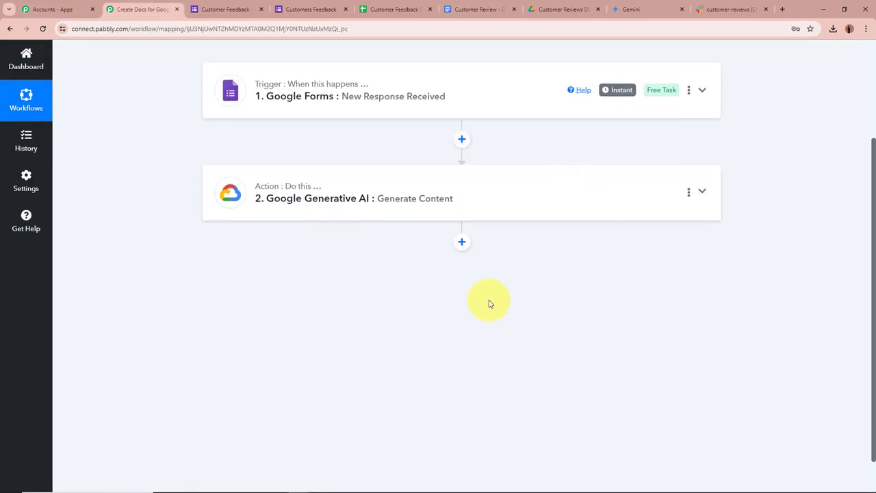
left_click(461, 239)
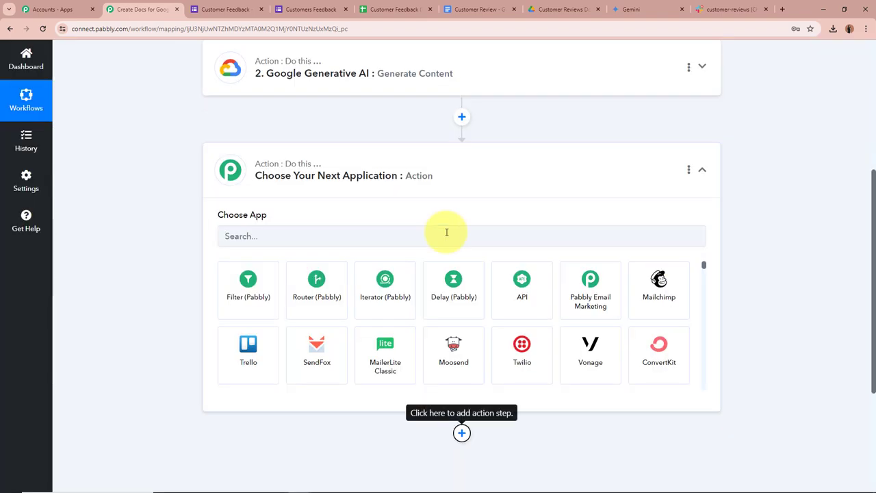
Step: Make the step a Google Docs 'Create Document from Template' action using the existing Google Docs connection
left_click(405, 233)
type("Google")
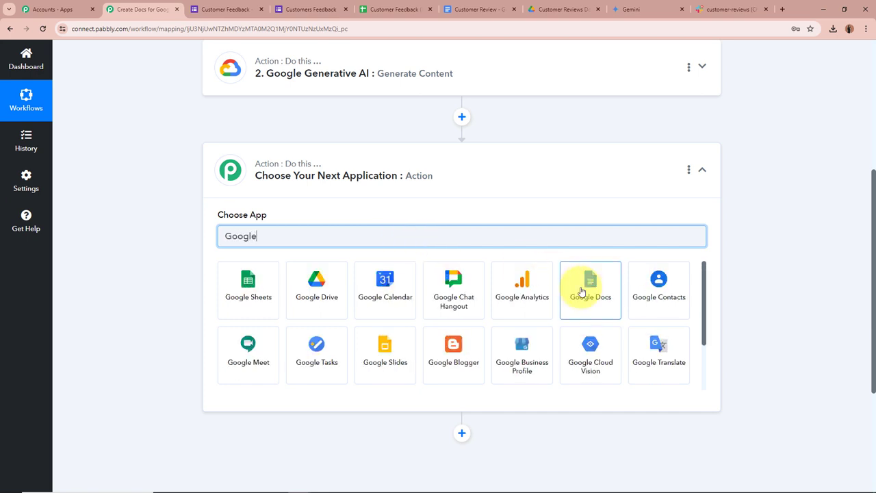
left_click(588, 291)
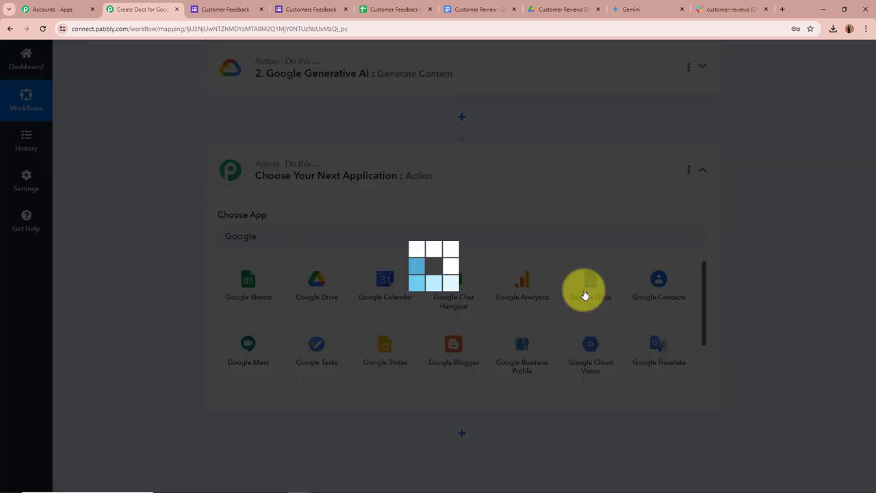
left_click(370, 281)
scroll(233, 159, "down", 1)
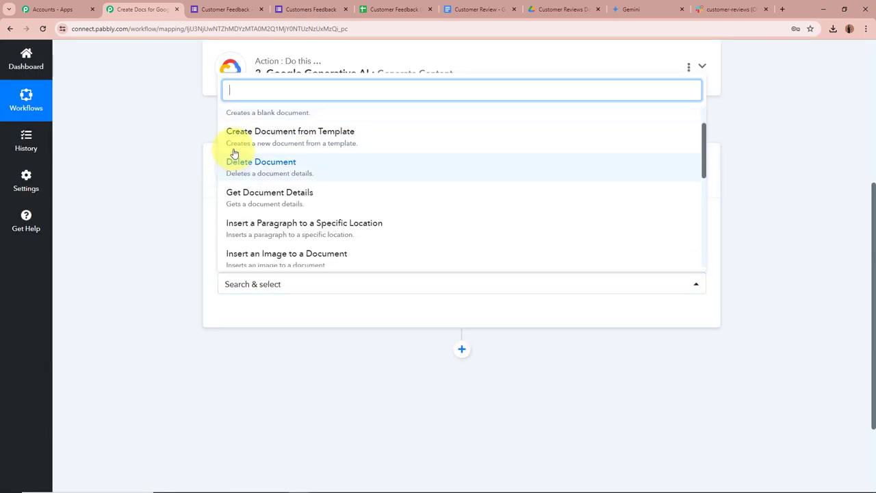
left_click(399, 146)
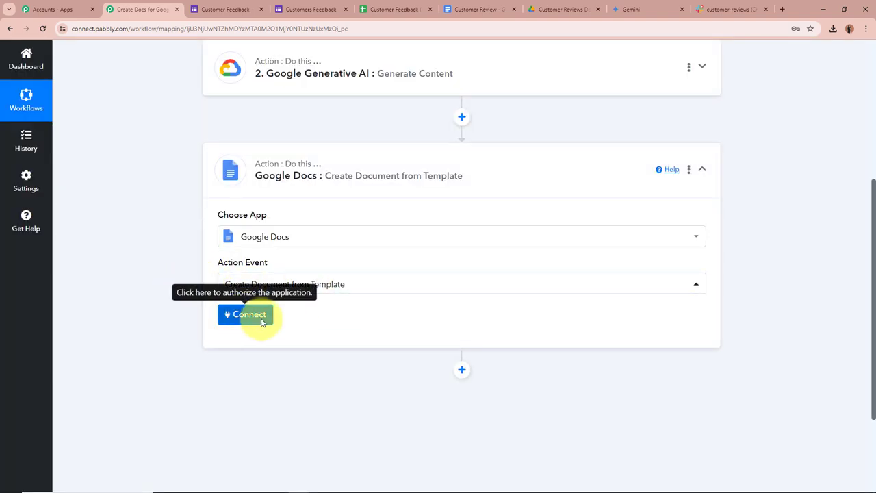
left_click(248, 315)
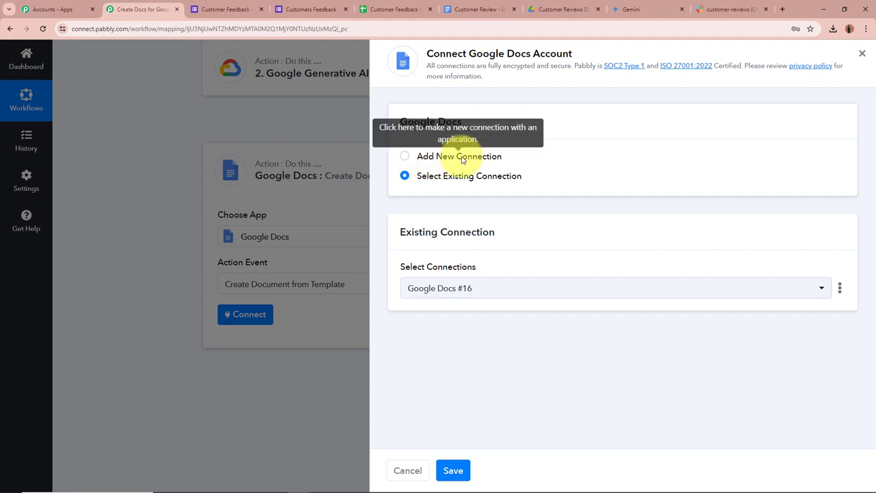
left_click(452, 470)
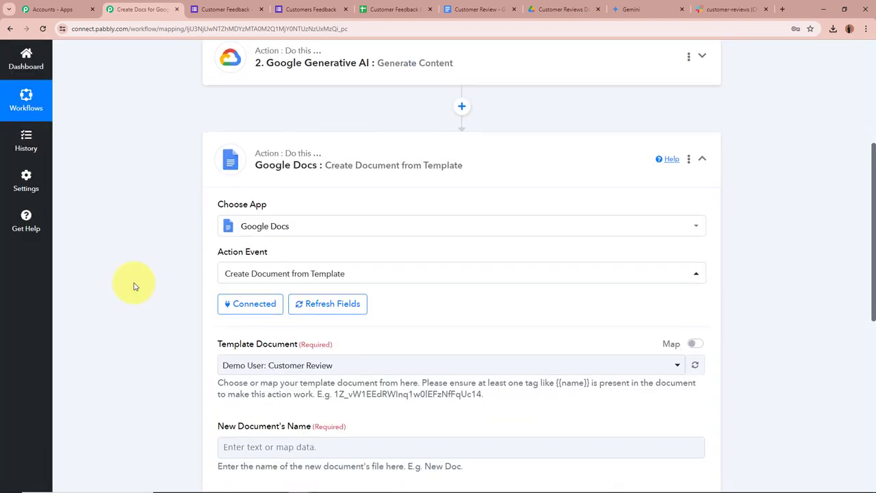
Step: After checking the template in Docs, set the Template Document to plain Customer Review
scroll(135, 286, "down", 2)
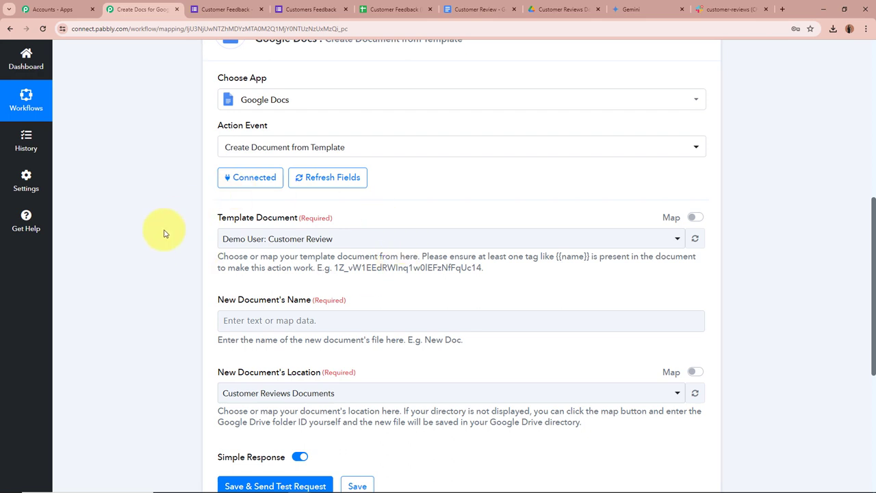
left_click(479, 9)
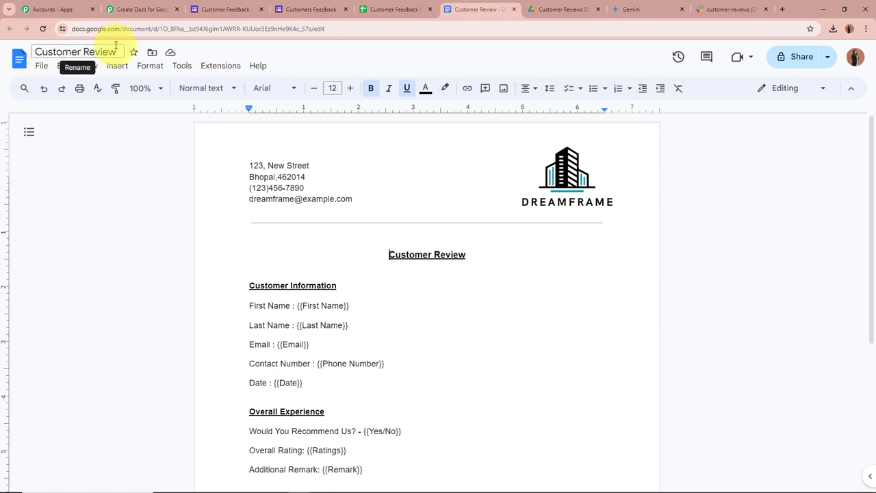
left_click(144, 10)
left_click(354, 238)
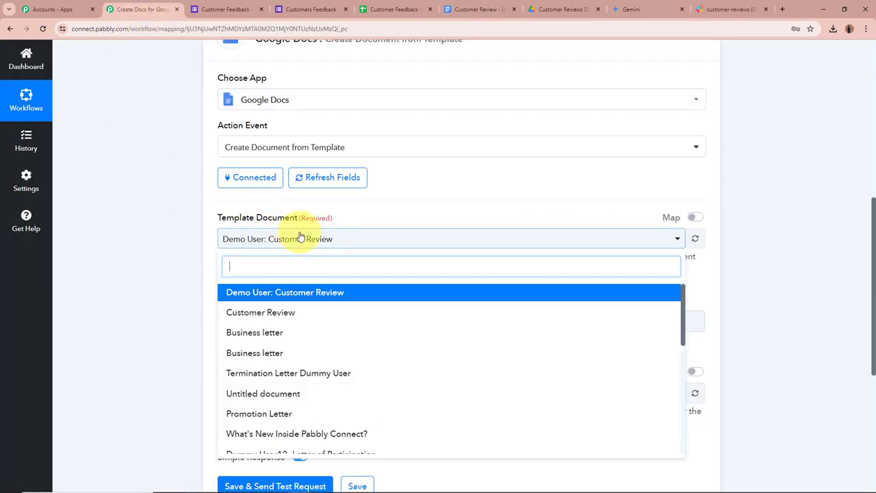
left_click(290, 309)
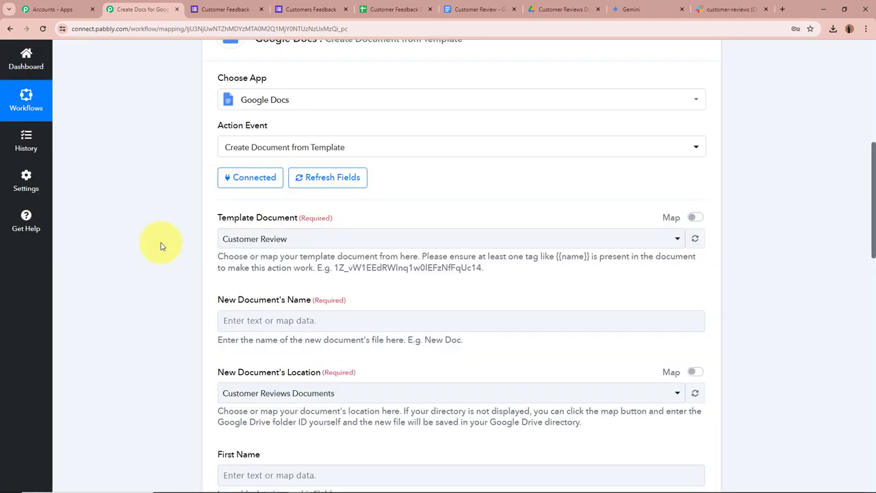
left_click(473, 10)
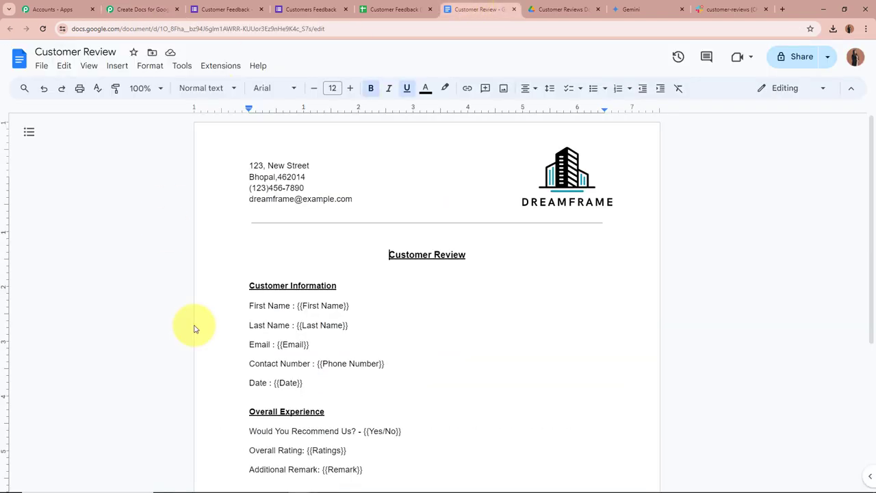
scroll(195, 227, "down", 1)
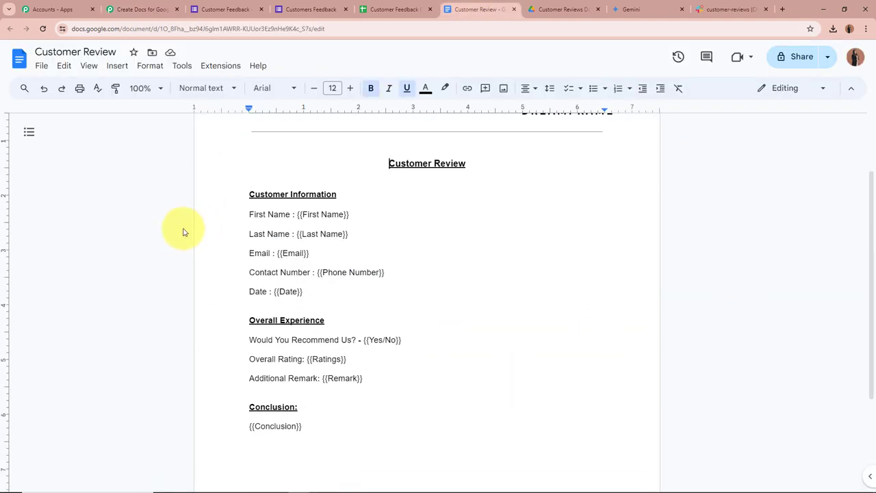
scroll(183, 232, "up", 1)
scroll(183, 232, "down", 2)
scroll(183, 232, "up", 1)
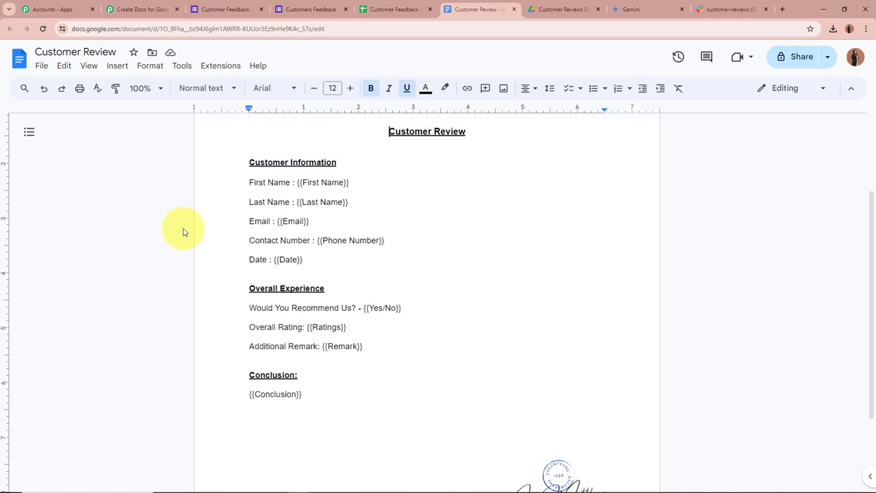
scroll(183, 232, "up", 1)
scroll(183, 232, "down", 1)
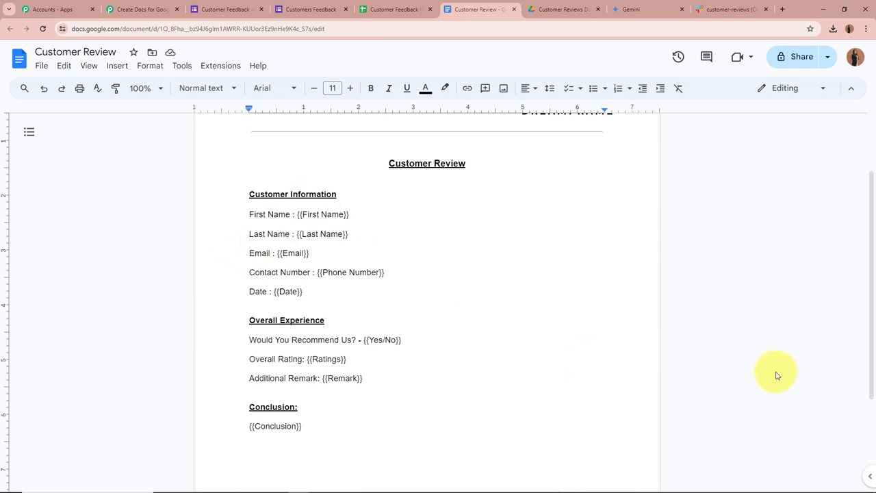
scroll(528, 308, "up", 2)
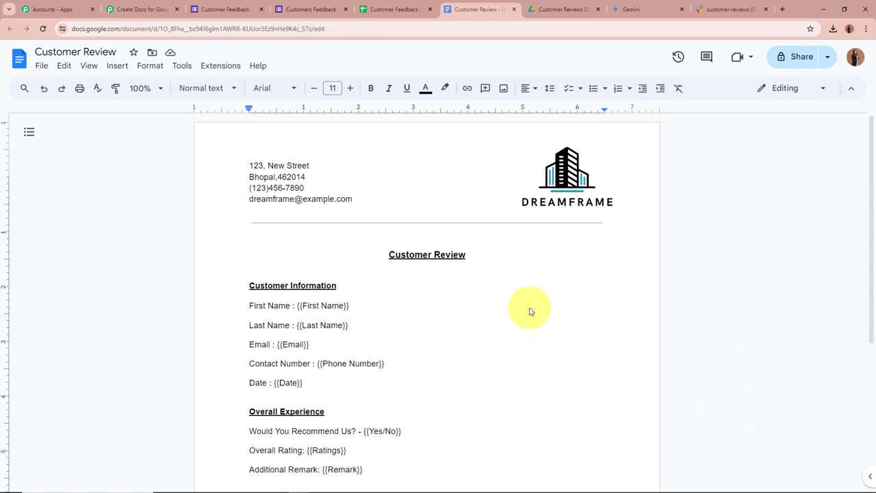
scroll(192, 330, "down", 2)
scroll(191, 333, "up", 2)
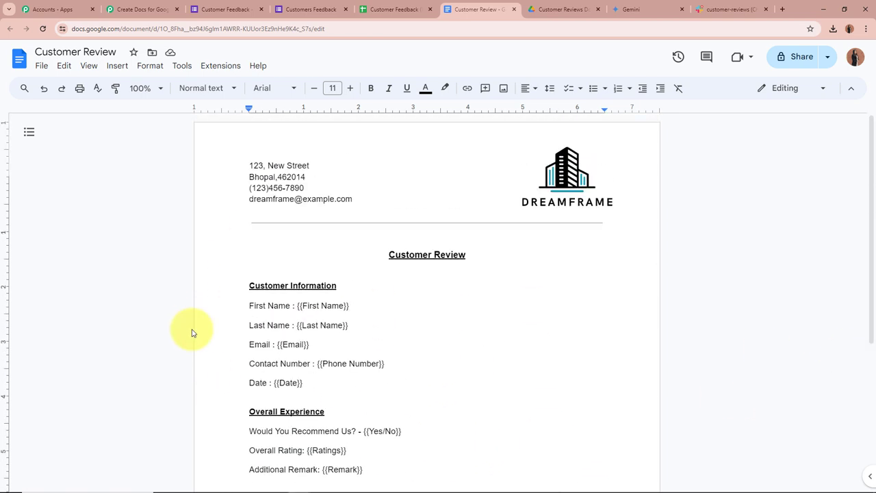
left_click(126, 5)
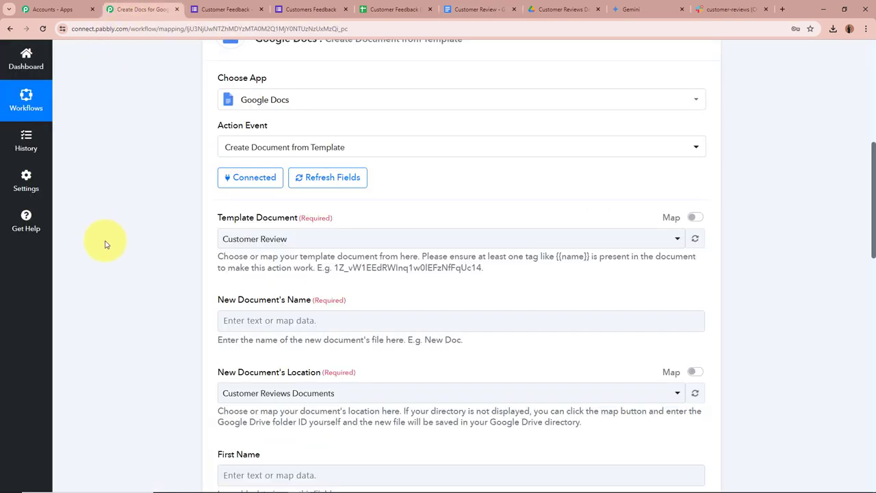
Step: Name new documents from the form's First Name and Last Name followed by ': Customer Review'
scroll(106, 245, "down", 2)
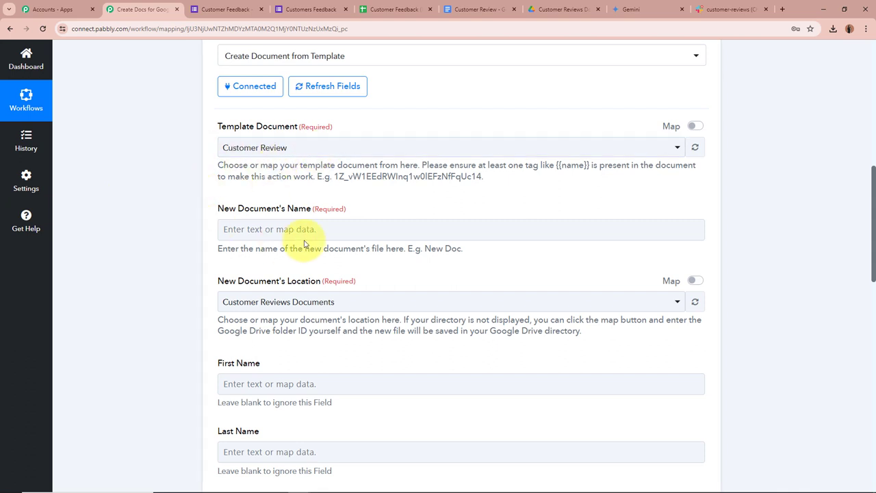
left_click(278, 233)
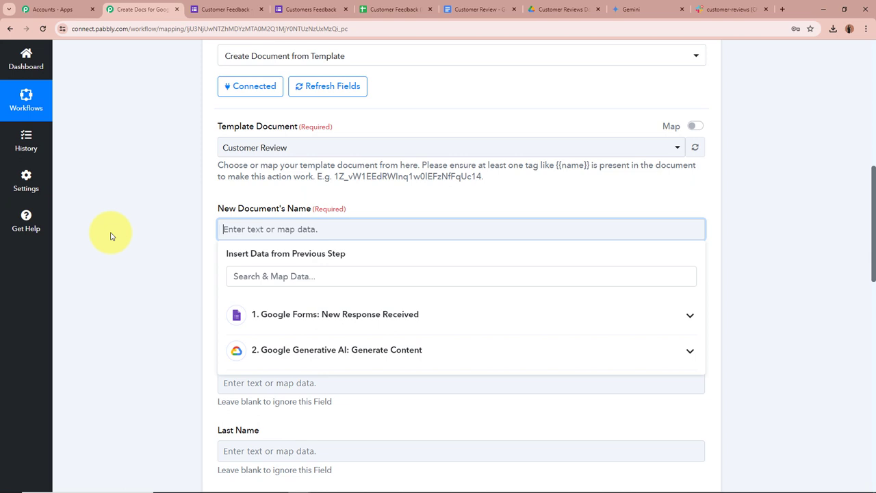
left_click(446, 309)
scroll(434, 395, "down", 3)
scroll(434, 397, "down", 2)
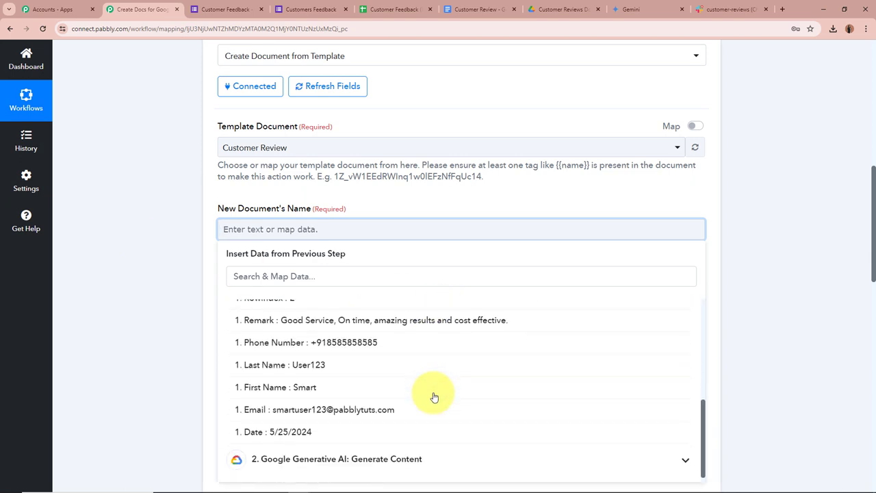
left_click(299, 389)
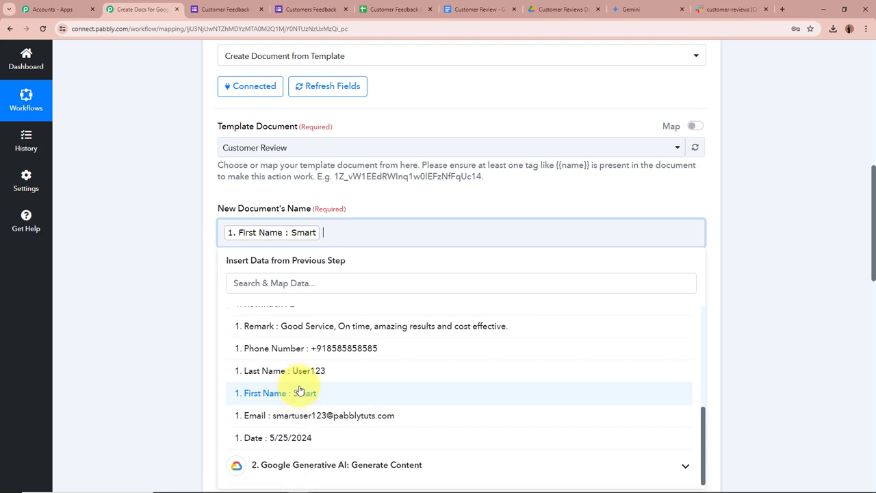
left_click(309, 373)
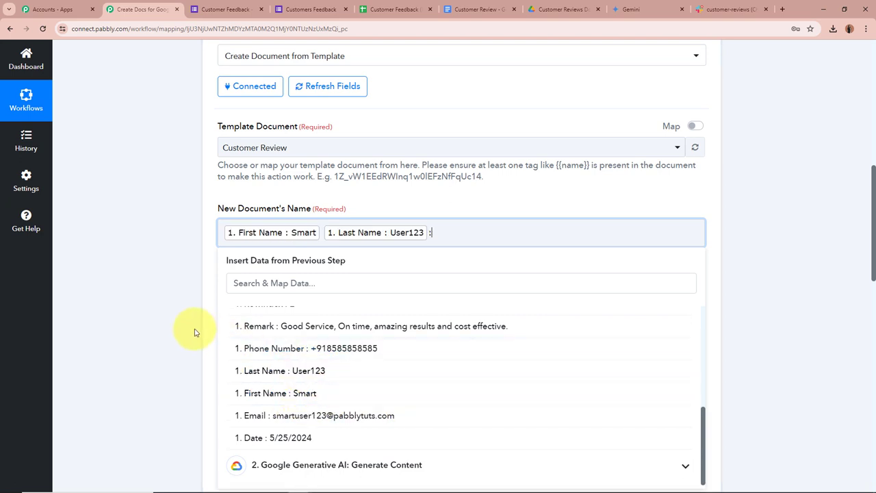
type(": Customer Review")
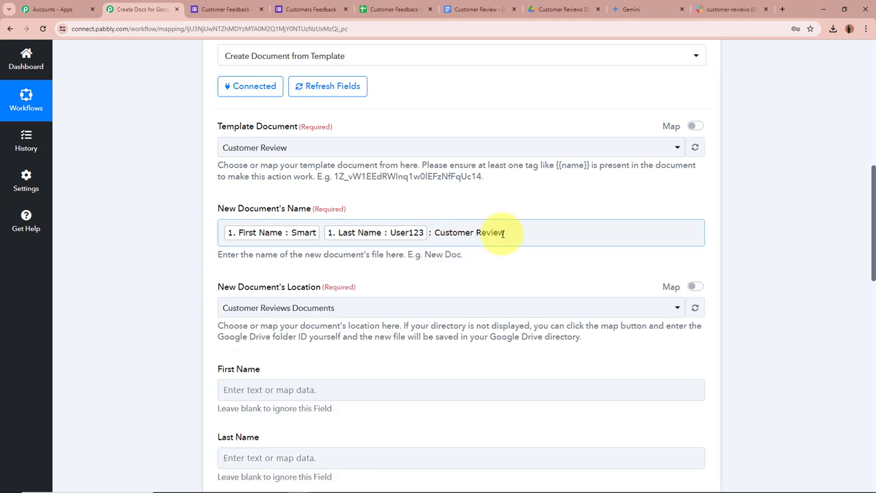
left_click(185, 234)
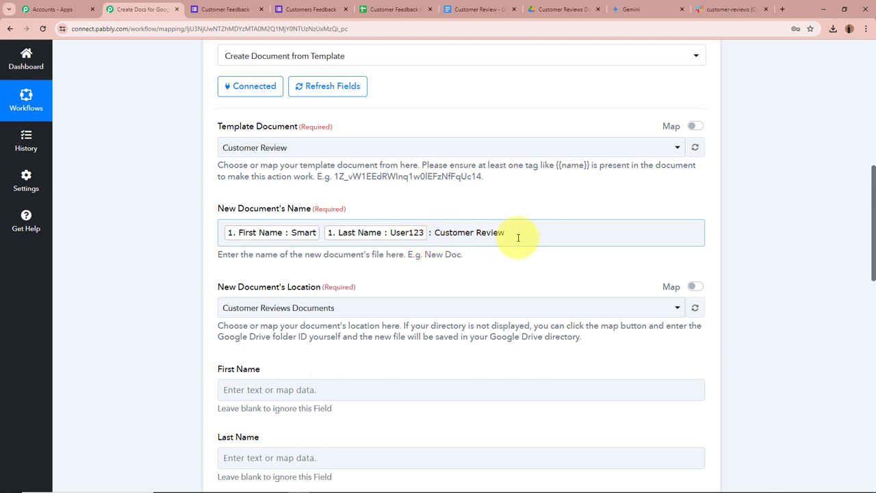
scroll(136, 249, "down", 2)
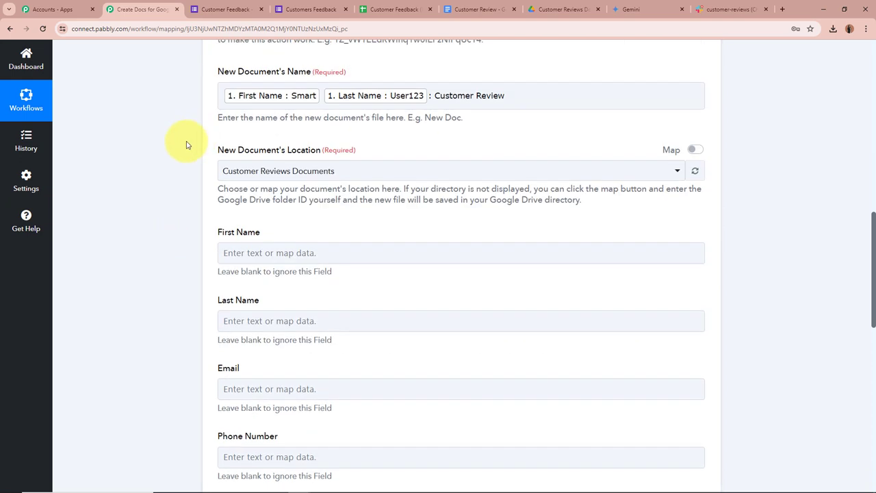
left_click(558, 9)
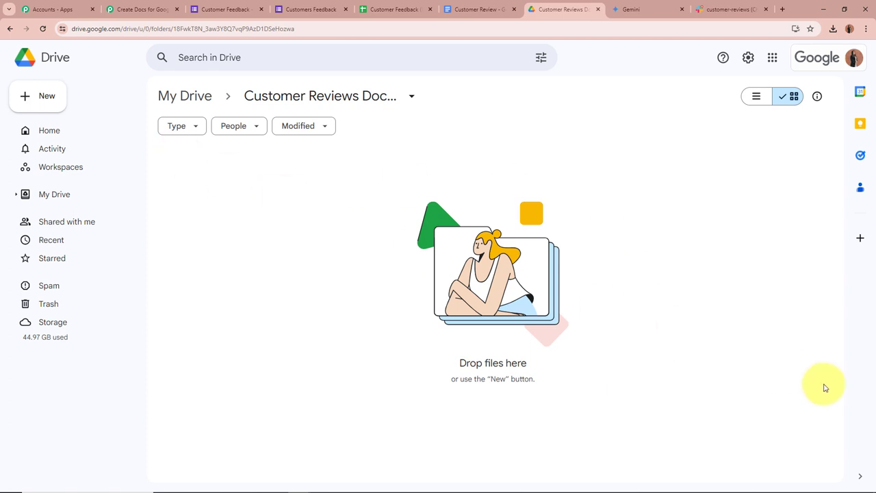
left_click(131, 9)
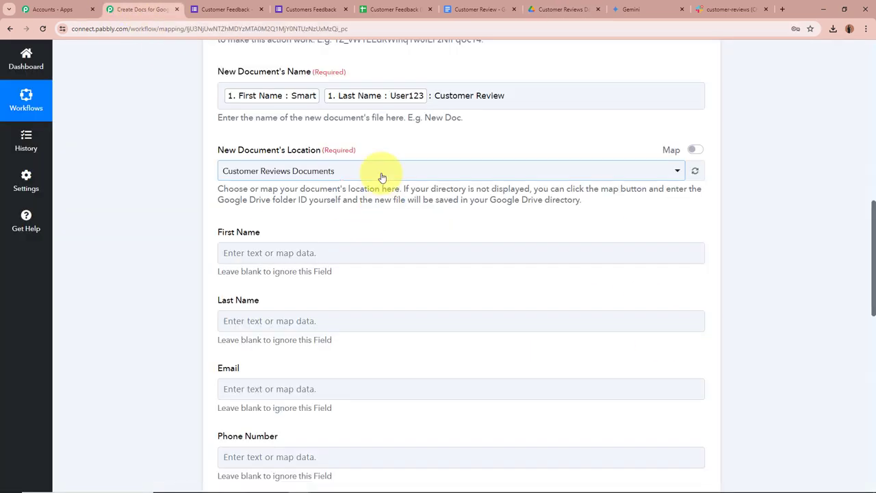
left_click(382, 177)
left_click(371, 223)
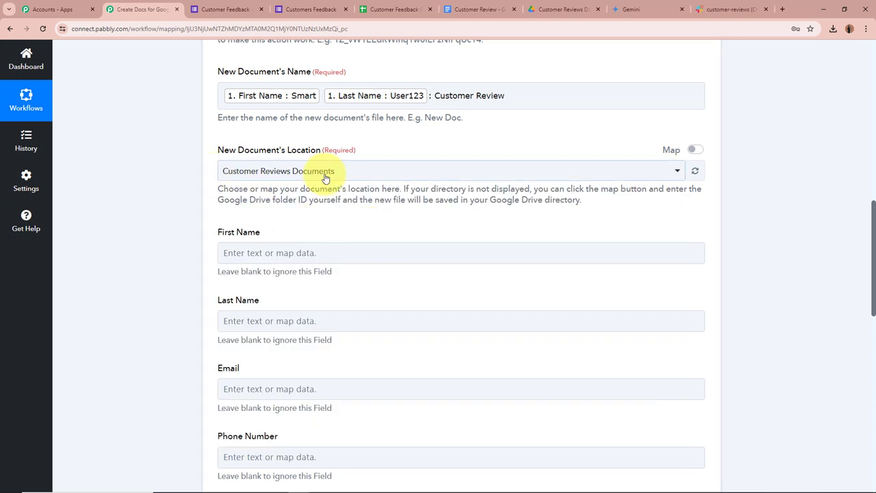
scroll(172, 260, "down", 2)
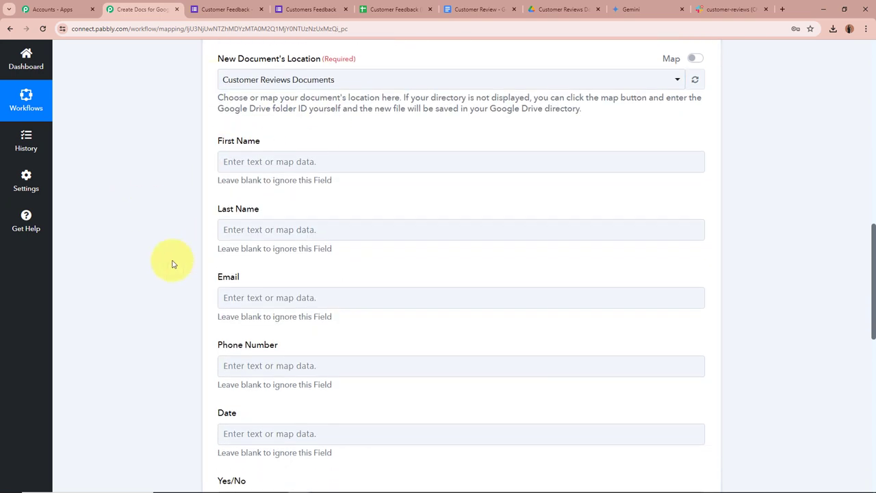
scroll(188, 219, "down", 5)
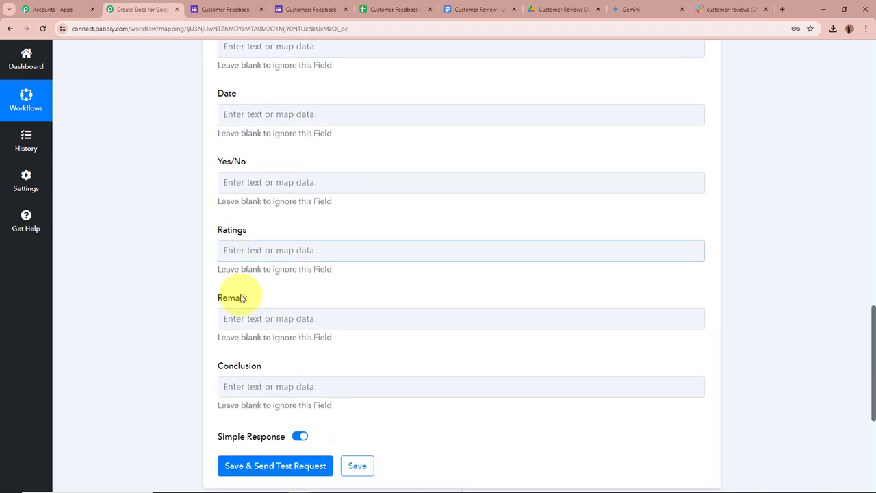
scroll(285, 303, "up", 5)
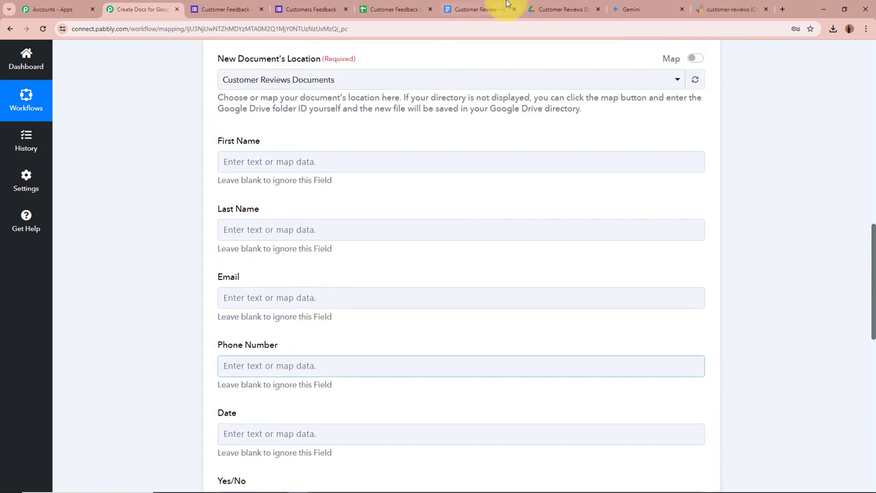
left_click(482, 9)
scroll(227, 308, "down", 3)
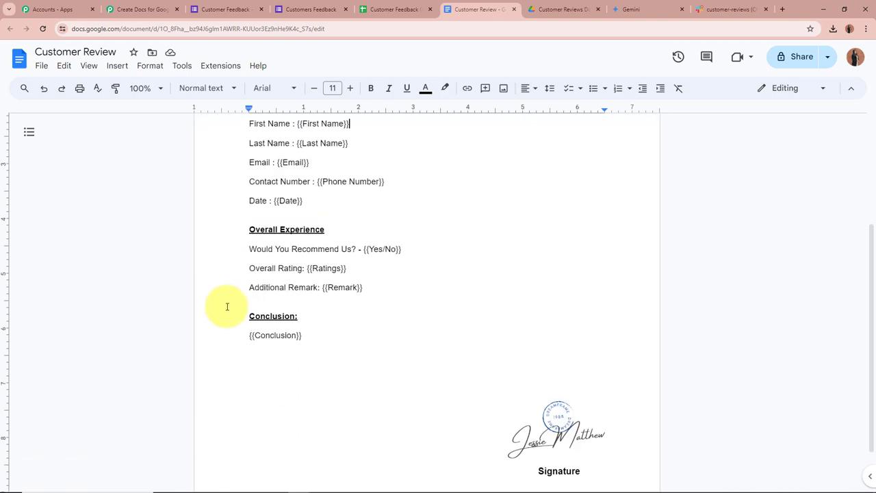
scroll(432, 322, "up", 3)
left_click(143, 9)
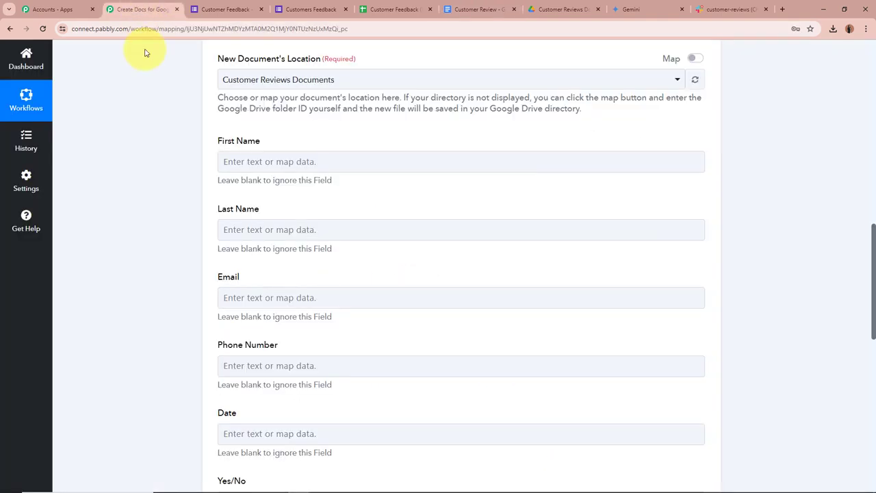
scroll(130, 169, "down", 1)
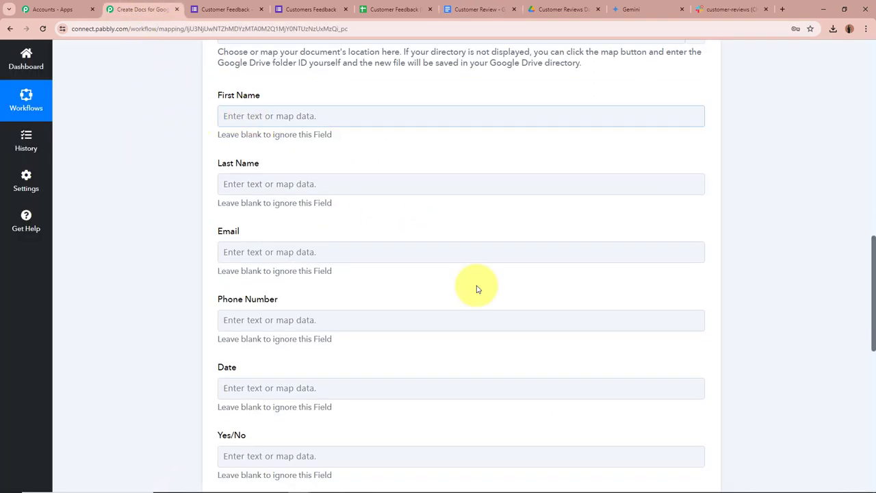
Step: Map the form's First Name and Last Name into the template's First Name and Last Name fields
left_click(264, 115)
left_click(372, 197)
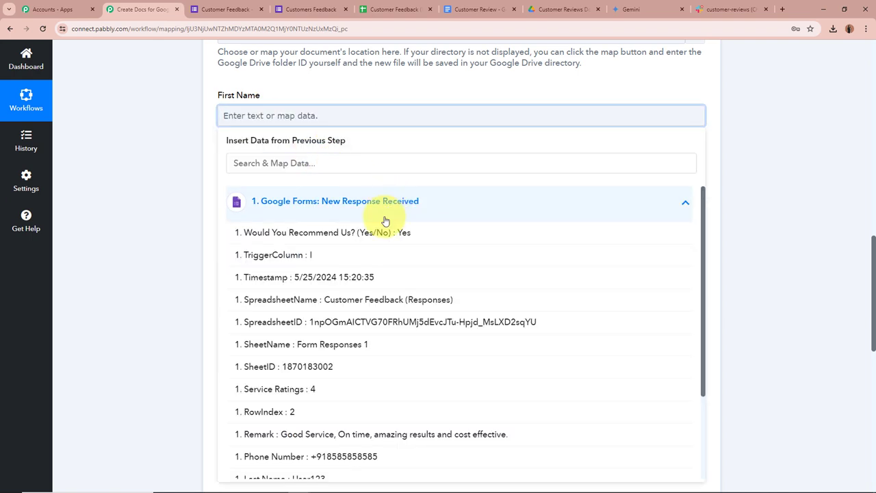
scroll(365, 338, "down", 2)
left_click(343, 387)
left_click(157, 283)
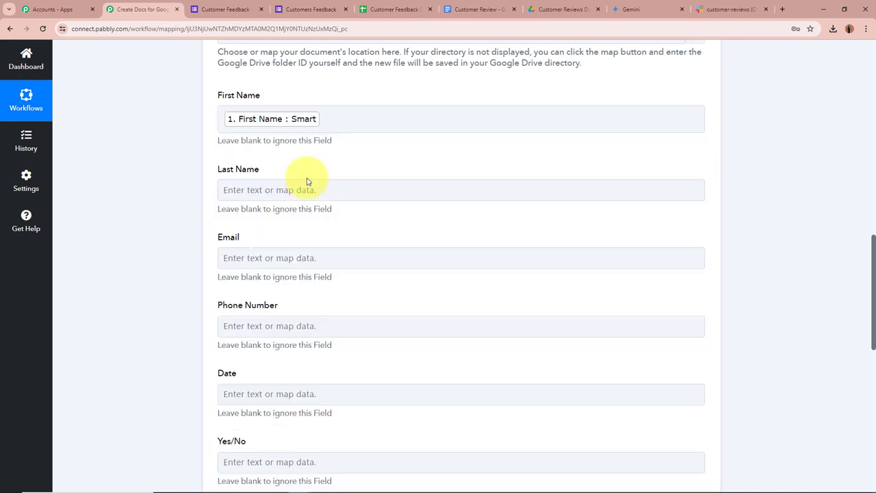
left_click(310, 189)
left_click(370, 283)
scroll(369, 397, "down", 3)
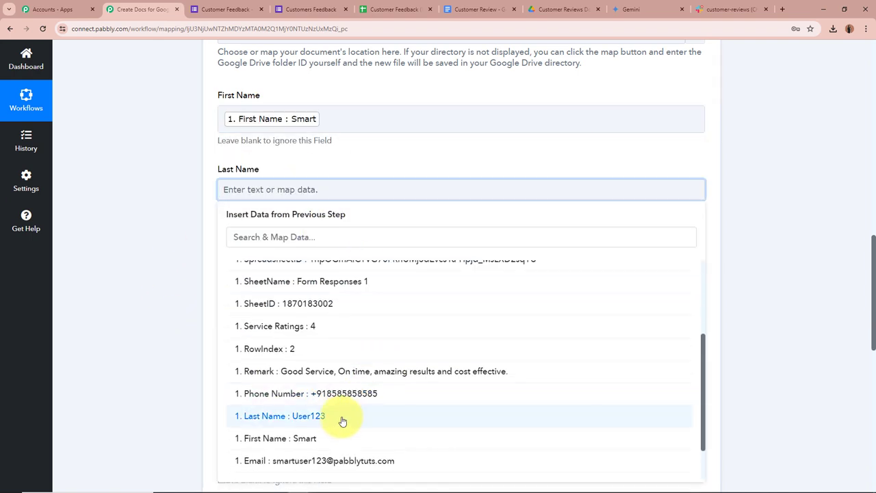
left_click(344, 418)
left_click(153, 323)
Step: Map the form's Email and Phone Number answers into the matching template fields
scroll(165, 296, "down", 2)
left_click(269, 173)
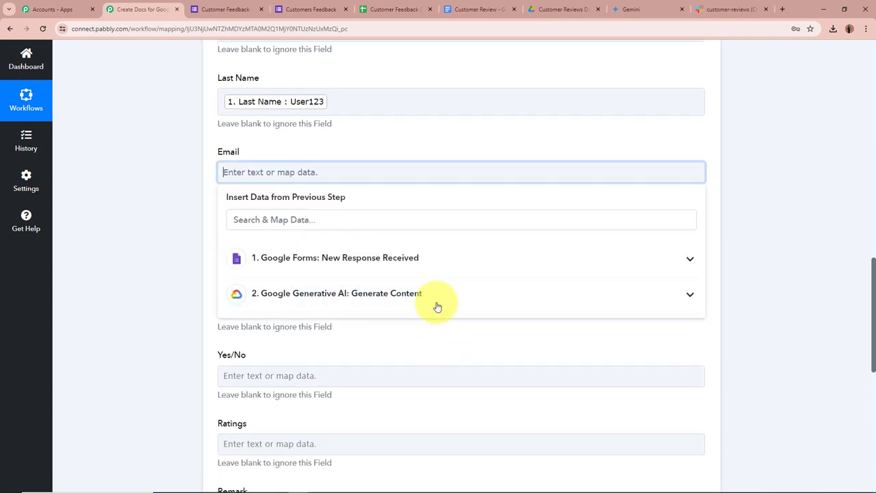
left_click(425, 259)
scroll(369, 438, "down", 2)
left_click(336, 444)
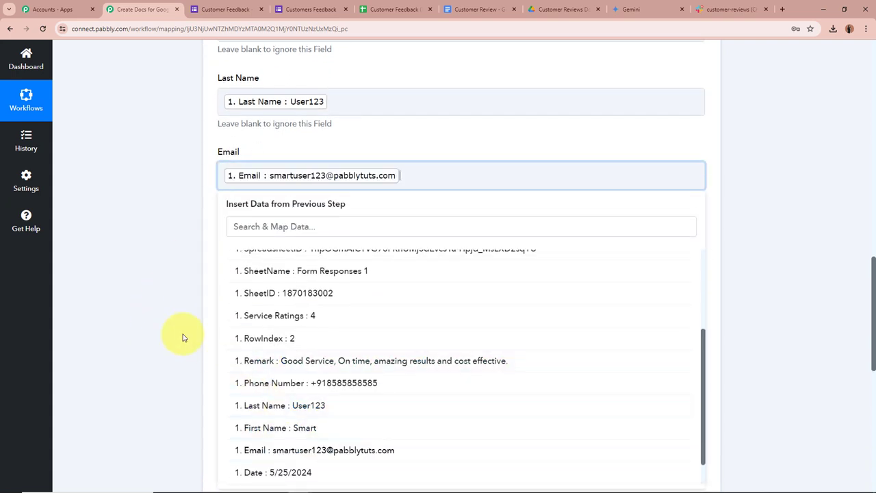
left_click(182, 336)
scroll(182, 336, "down", 2)
left_click(262, 158)
left_click(369, 240)
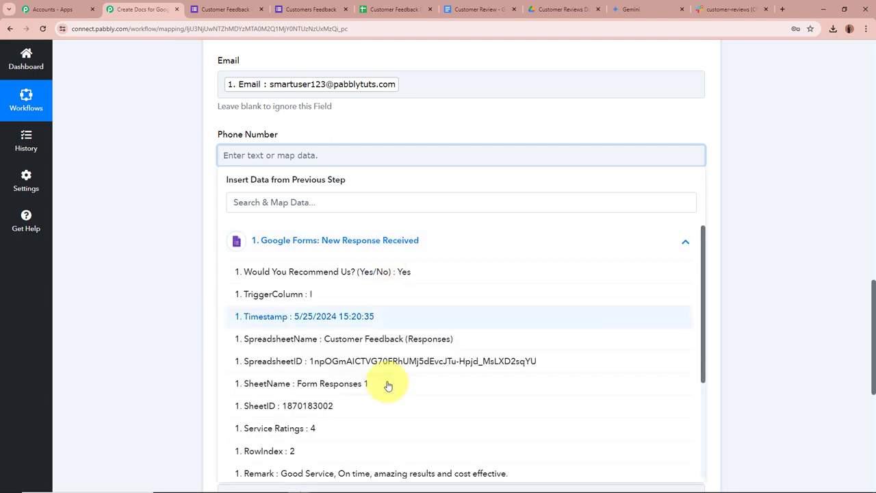
scroll(383, 396, "down", 2)
left_click(365, 405)
left_click(156, 274)
Step: Map the form's Date into Date and the Would You Recommend Us answer into Yes/No
scroll(156, 273, "down", 2)
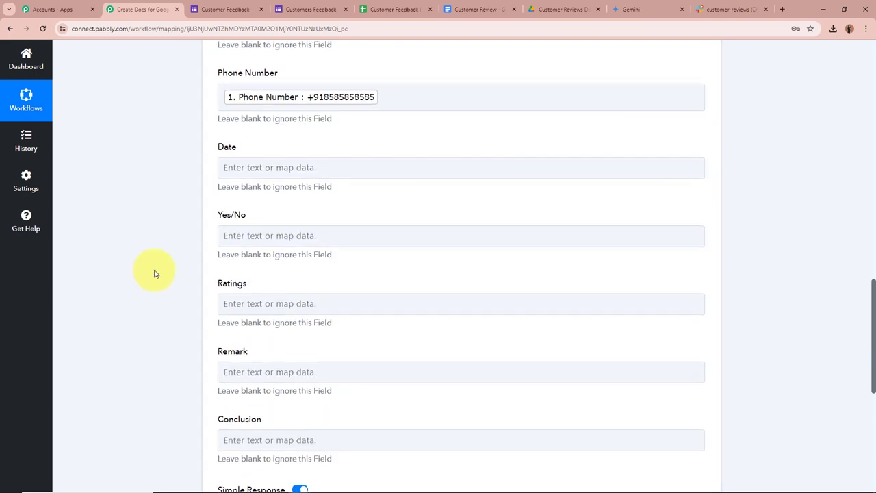
left_click(254, 137)
left_click(349, 241)
scroll(342, 407, "down", 3)
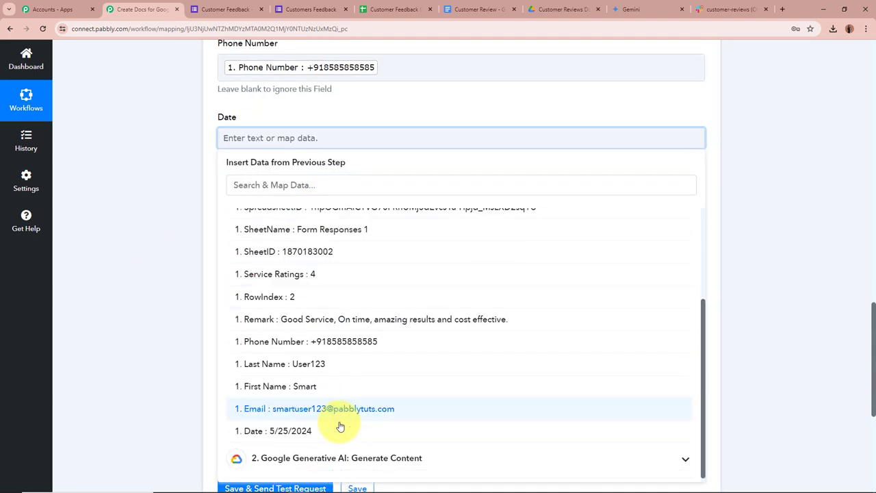
left_click(333, 435)
left_click(147, 282)
scroll(147, 280, "down", 1)
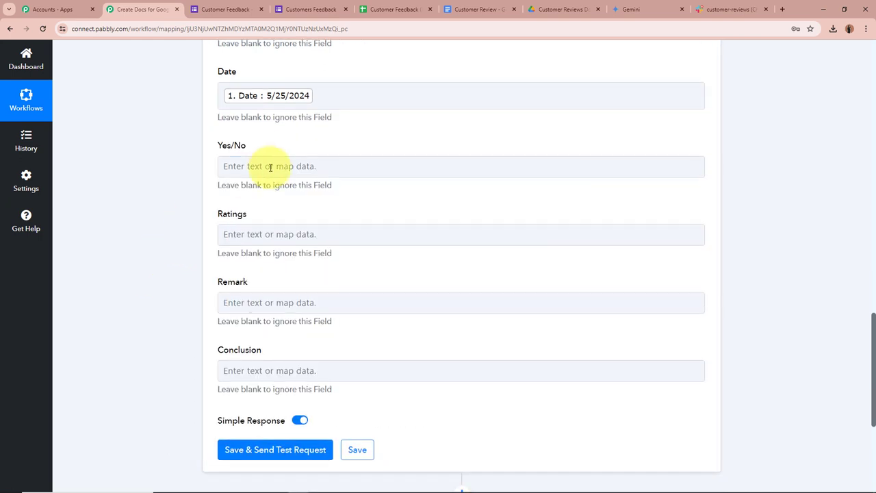
left_click(268, 167)
left_click(373, 251)
left_click(346, 289)
left_click(166, 239)
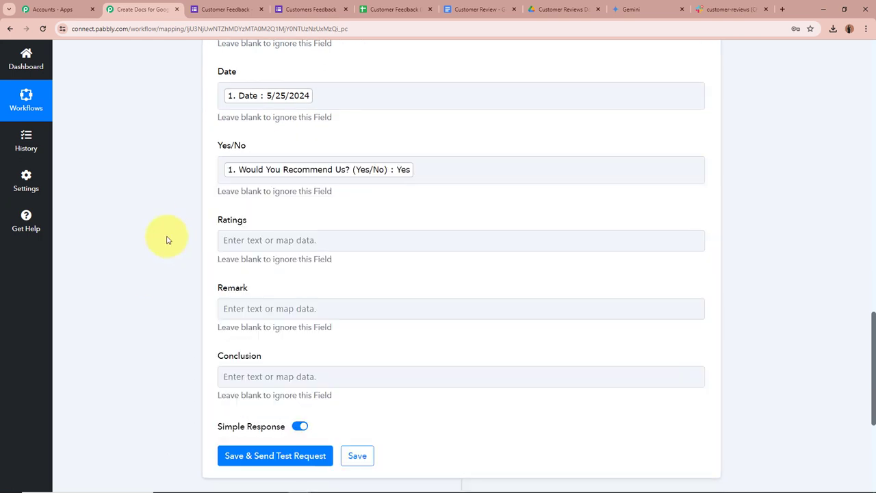
Step: Map Service Ratings into the Ratings field and the form's Remark into Remark
scroll(166, 238, "down", 1)
left_click(248, 148)
left_click(322, 233)
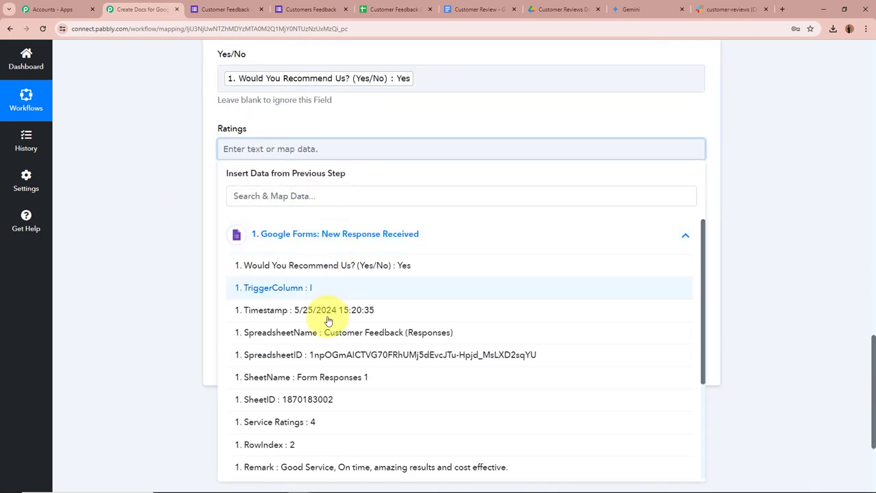
scroll(342, 313, "down", 3)
left_click(274, 276)
left_click(158, 225)
scroll(157, 224, "down", 1)
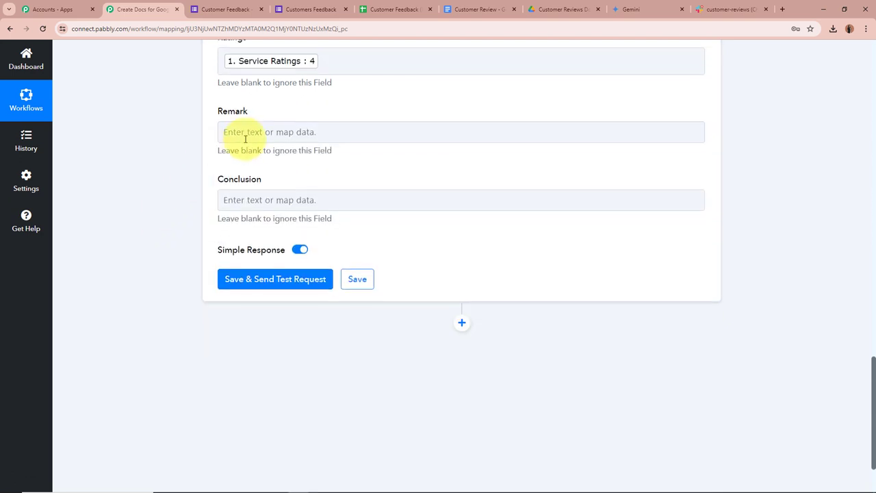
left_click(233, 132)
left_click(361, 218)
scroll(345, 328, "down", 3)
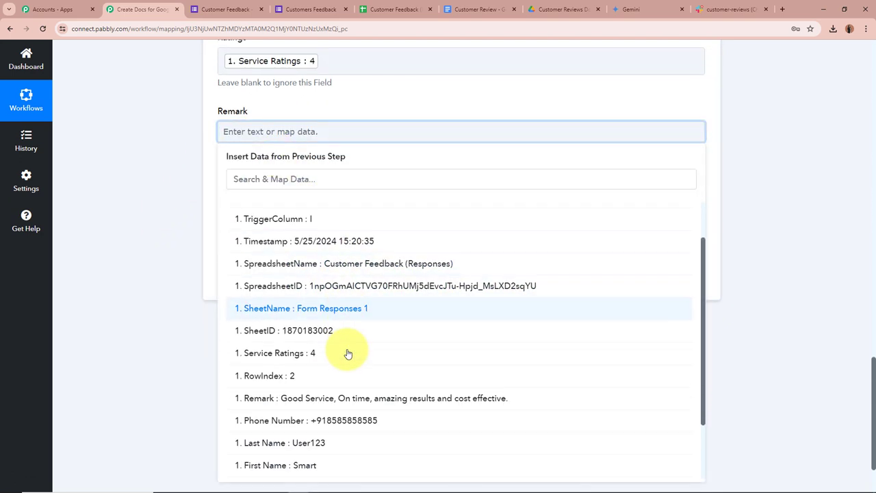
left_click(336, 346)
left_click(89, 207)
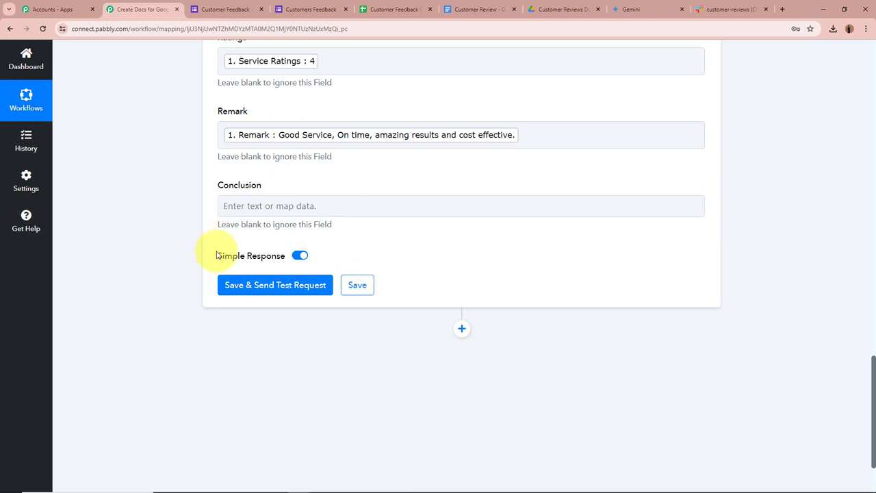
Step: Map the Generative AI 'Candidates 0 Content Parts 0 Text' summary into the Conclusion field
left_click(290, 202)
left_click(448, 325)
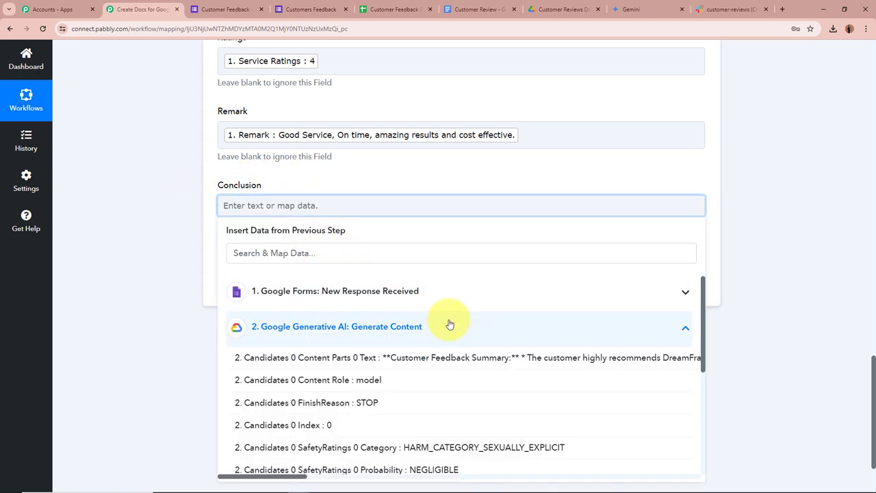
left_click(557, 365)
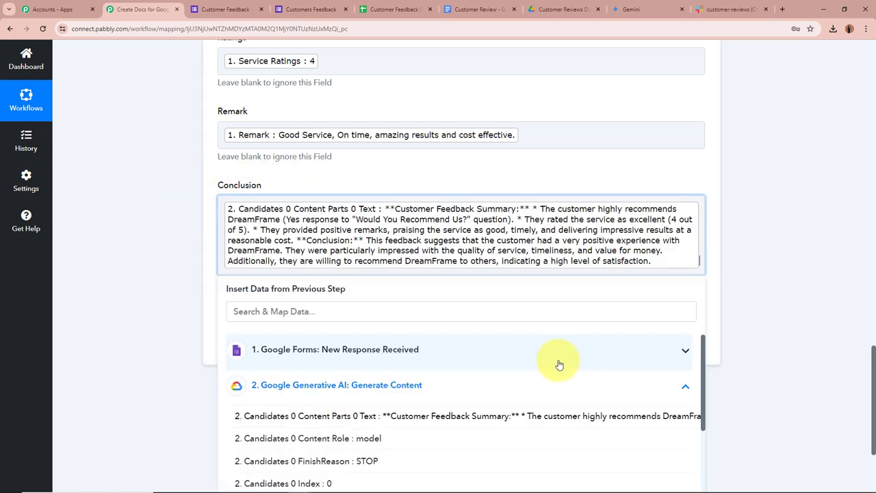
left_click(89, 214)
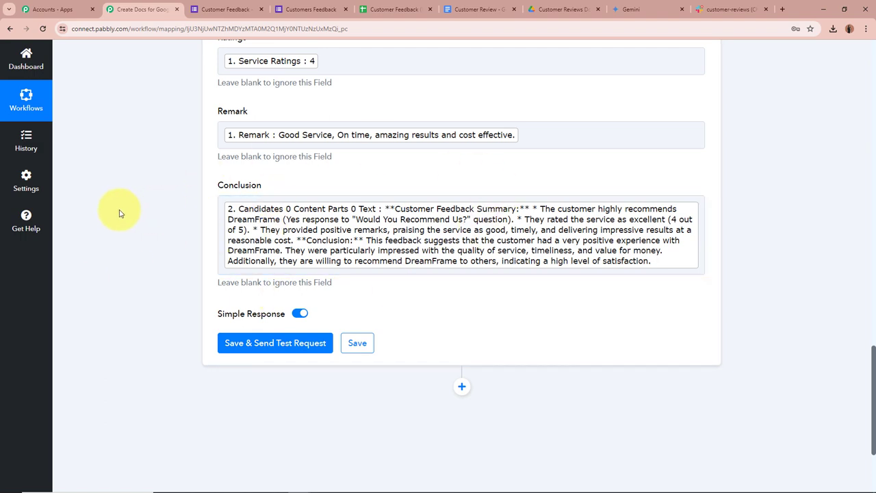
scroll(119, 214, "down", 2)
scroll(119, 214, "up", 7)
scroll(119, 214, "down", 4)
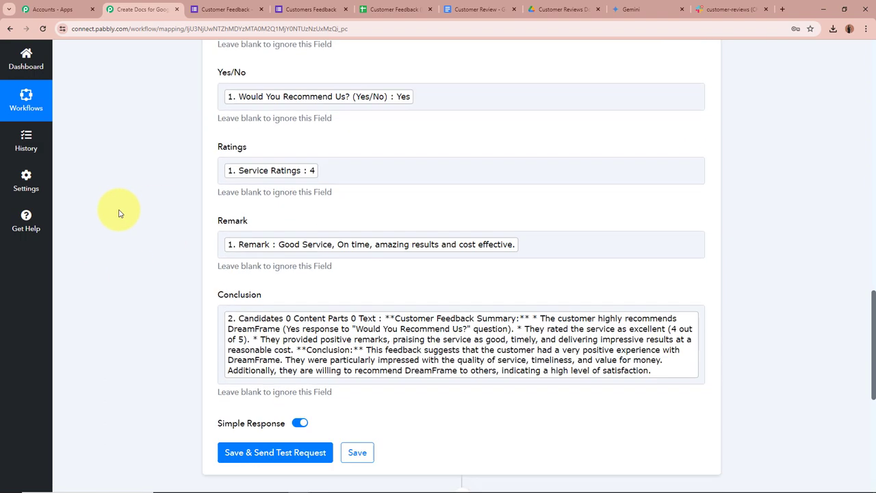
scroll(119, 214, "down", 4)
Step: Save and test the Google Docs step, read the returned DocumentId, then view the Drive folder
left_click(301, 190)
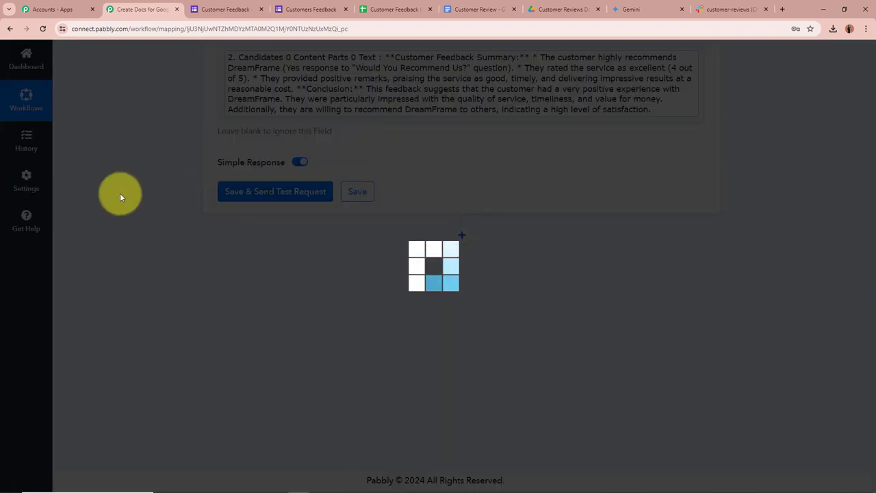
scroll(143, 182, "down", 2)
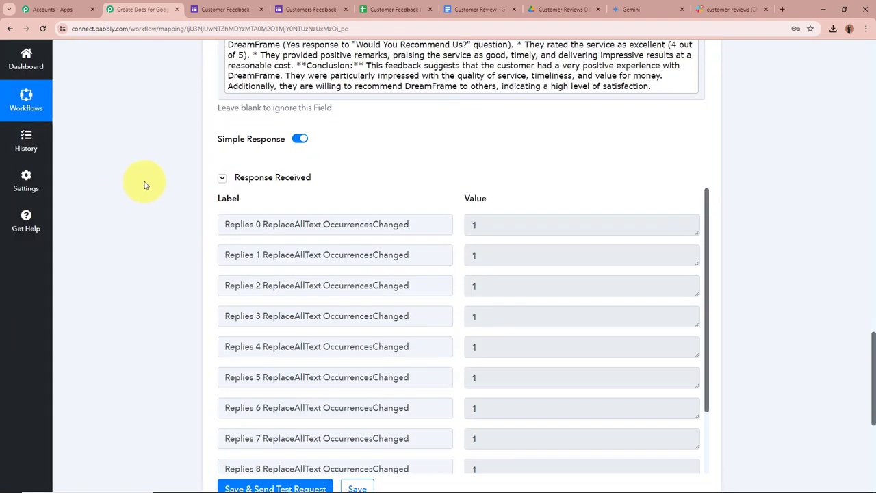
scroll(546, 249, "down", 3)
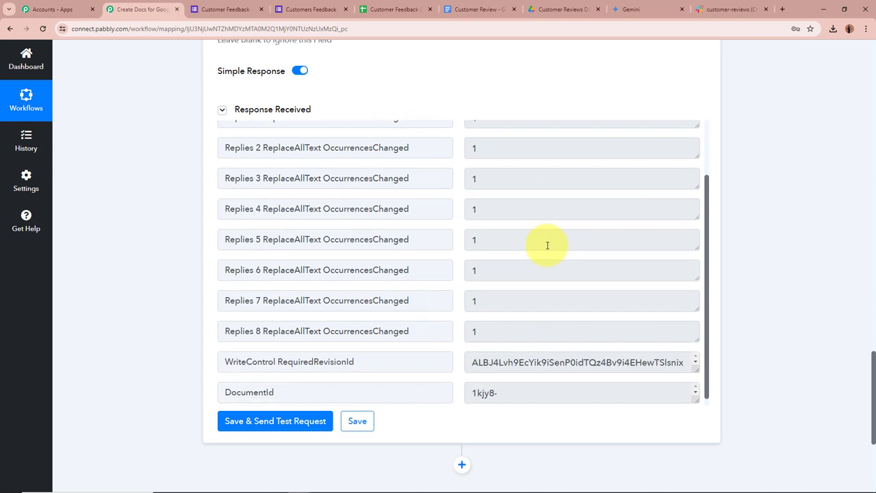
scroll(540, 245, "up", 1)
scroll(662, 273, "down", 1)
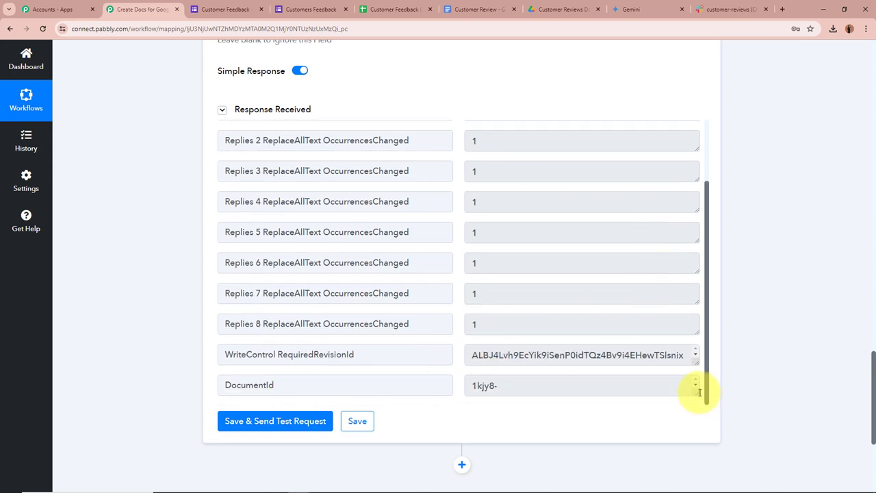
left_click_drag(698, 392, 698, 435)
scroll(579, 364, "down", 1)
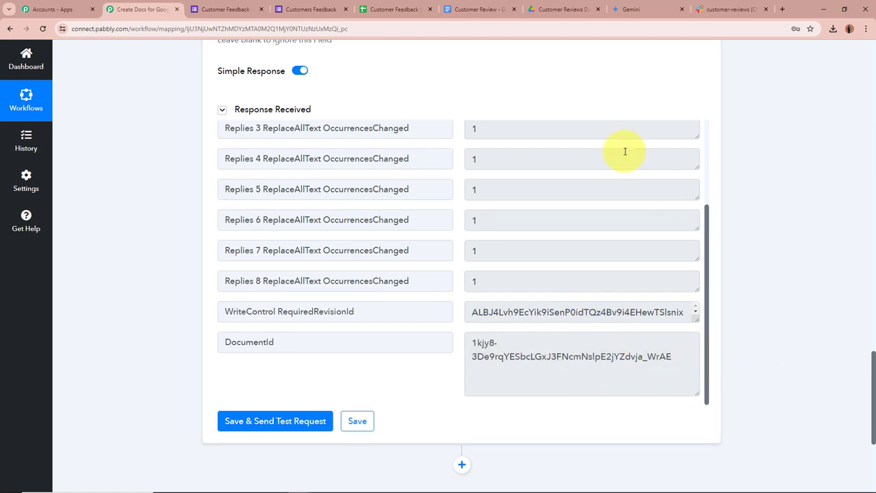
left_click(559, 9)
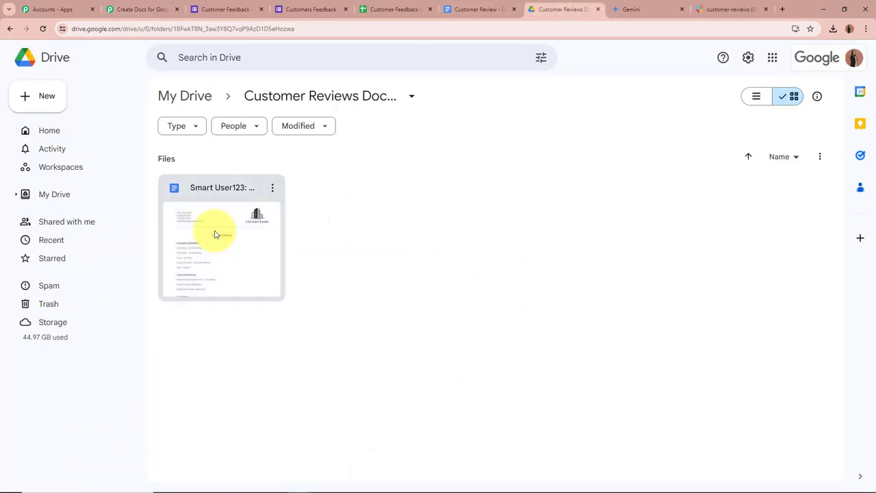
Step: Open the generated customer review document from the Drive folder
double_click(225, 256)
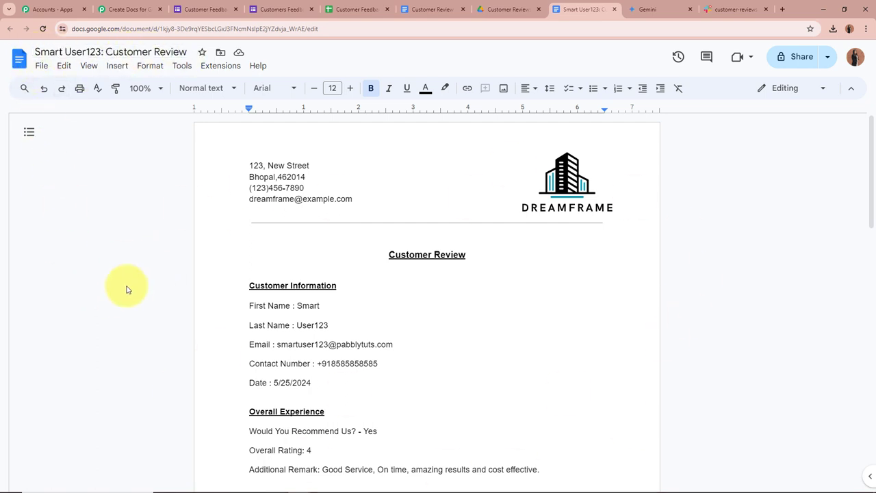
scroll(126, 290, "down", 3)
scroll(140, 308, "up", 3)
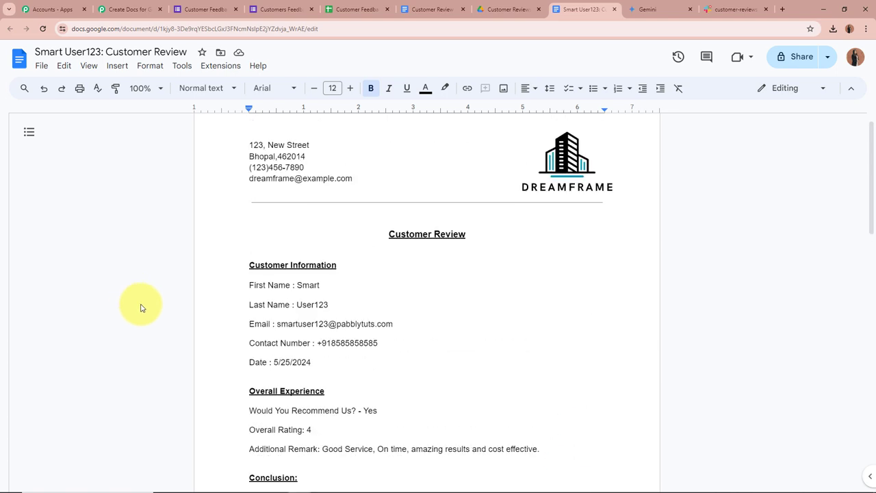
scroll(140, 308, "up", 1)
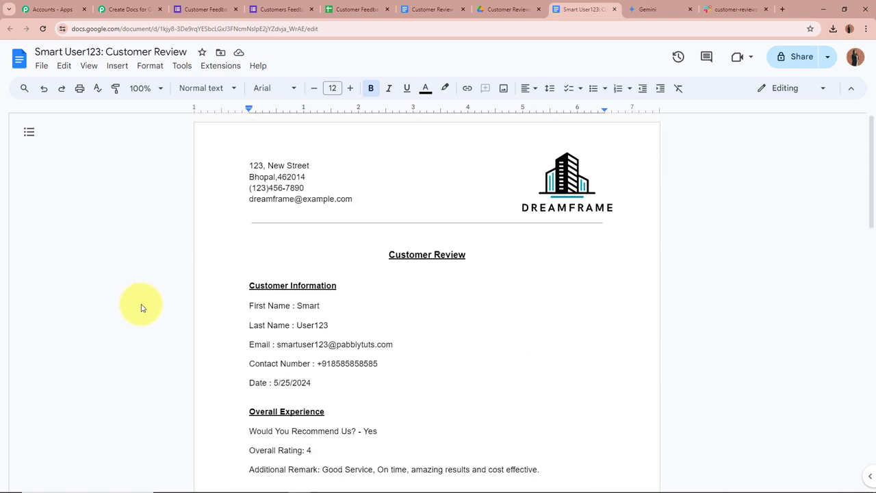
scroll(141, 308, "down", 3)
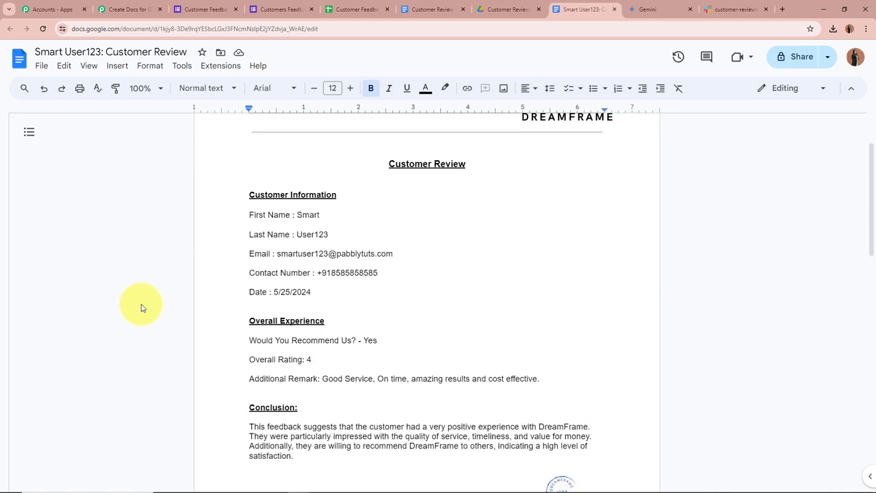
scroll(140, 308, "up", 3)
scroll(140, 307, "down", 2)
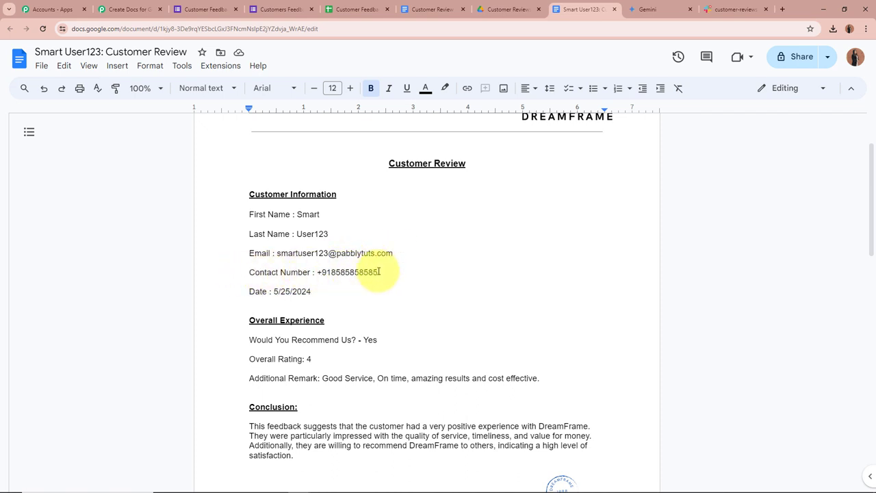
scroll(356, 268, "down", 1)
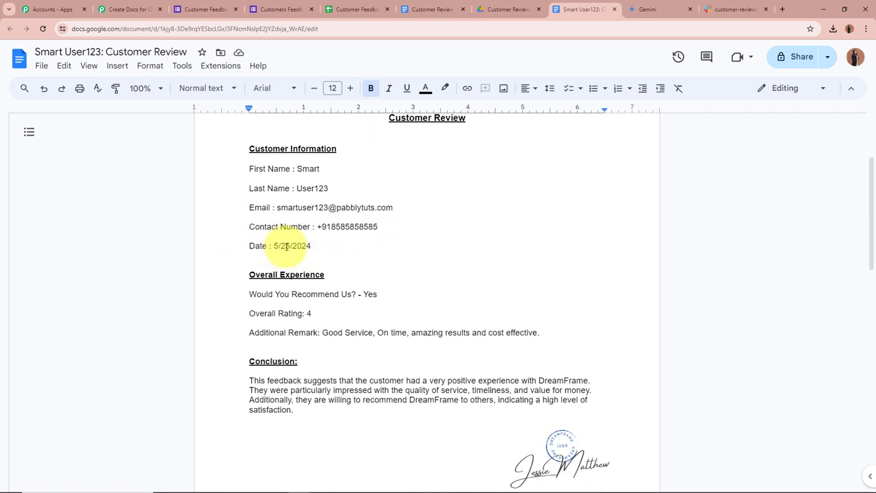
scroll(281, 270, "down", 1)
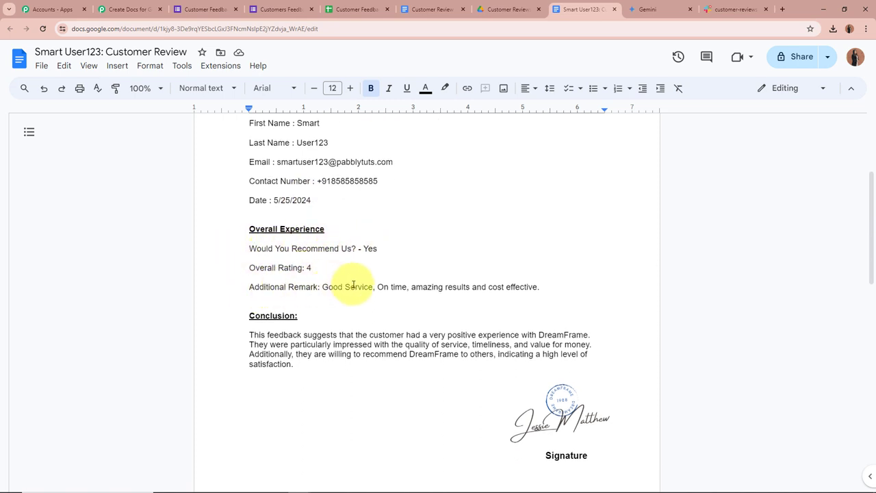
scroll(559, 285, "down", 1)
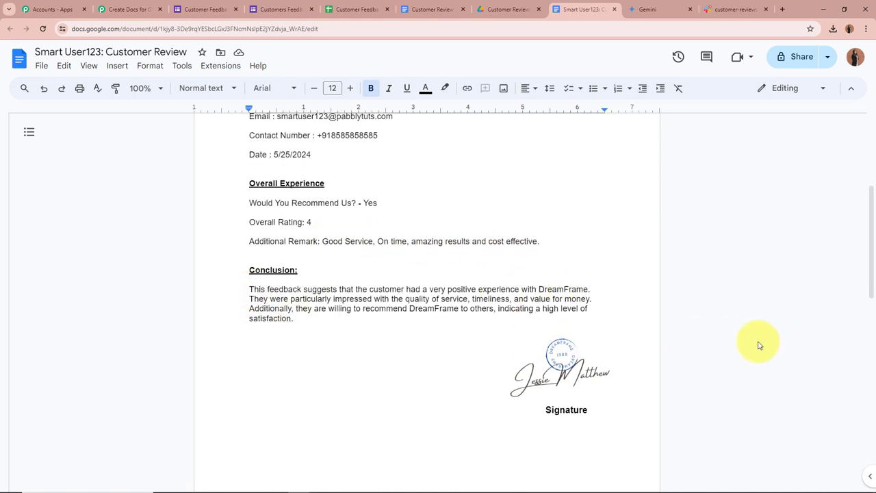
scroll(758, 345, "up", 5)
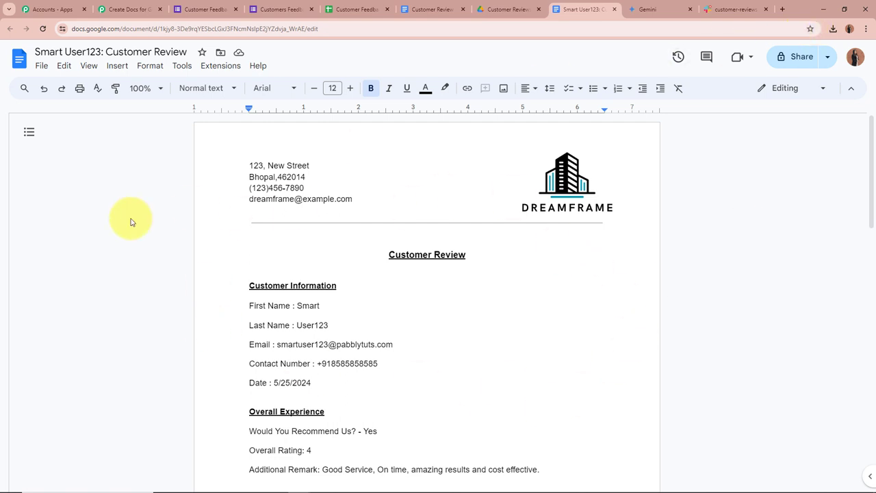
Step: Add a Google Drive 'Share a File With Anyone' action after the Docs step with the existing connection
left_click(134, 8)
scroll(82, 186, "down", 5)
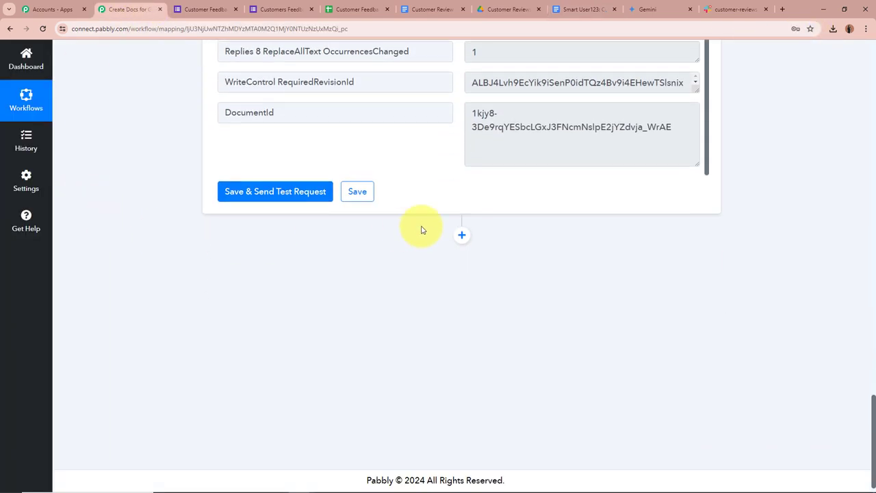
left_click(461, 235)
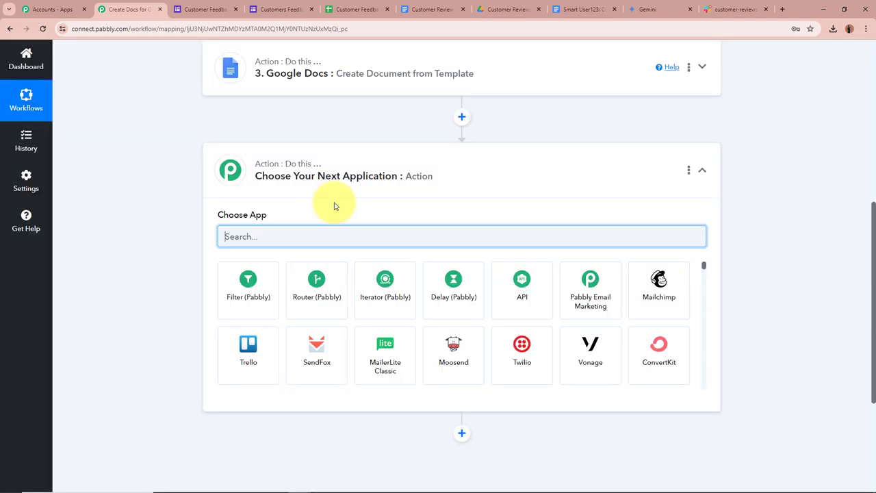
type("Google")
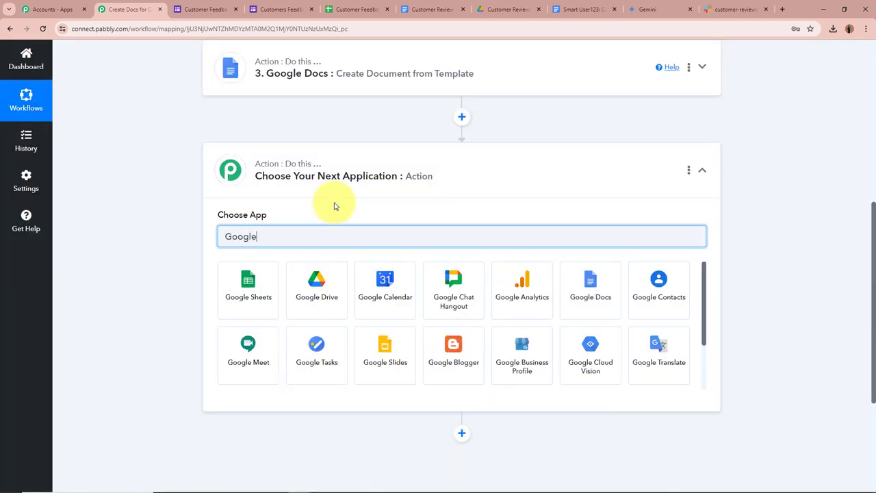
left_click(330, 293)
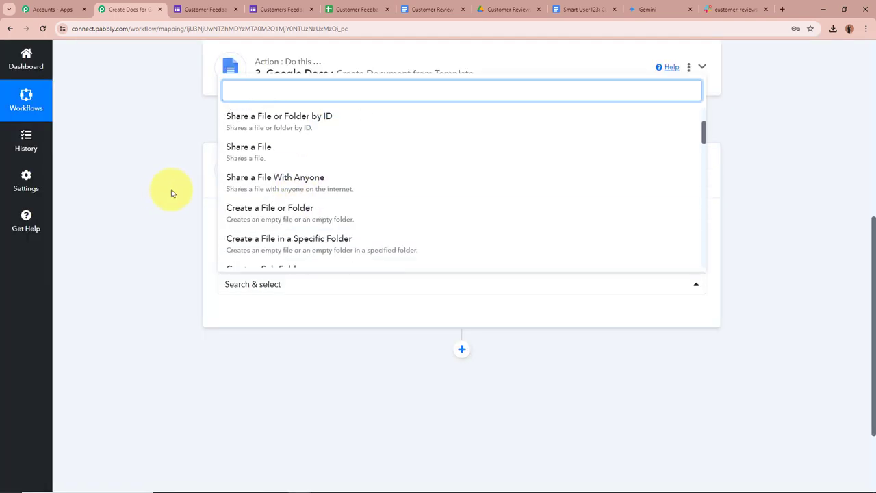
left_click(317, 186)
left_click(240, 314)
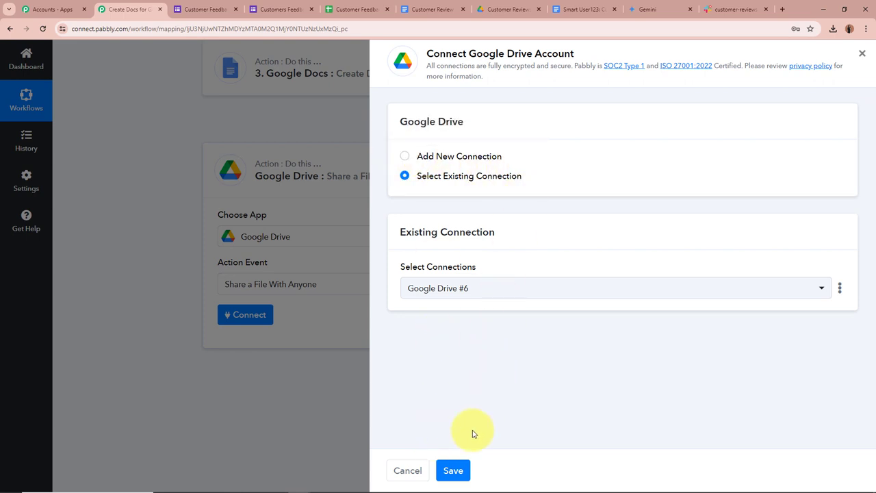
left_click(460, 470)
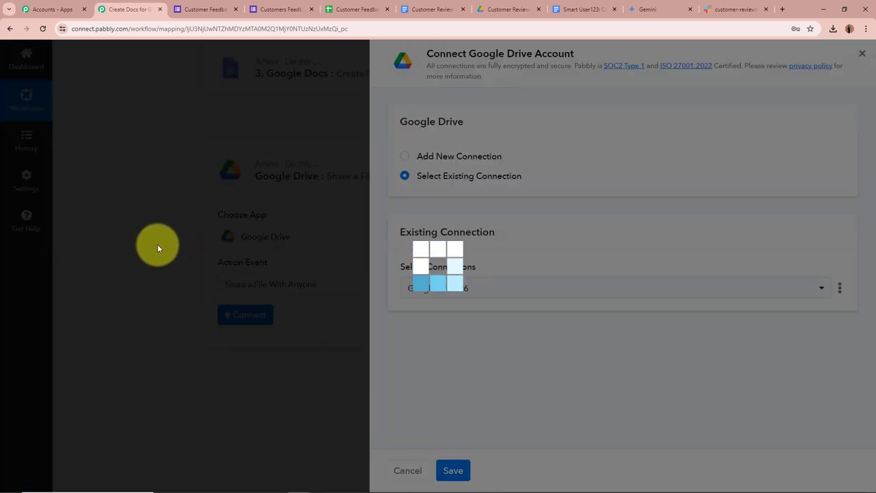
scroll(158, 244, "down", 2)
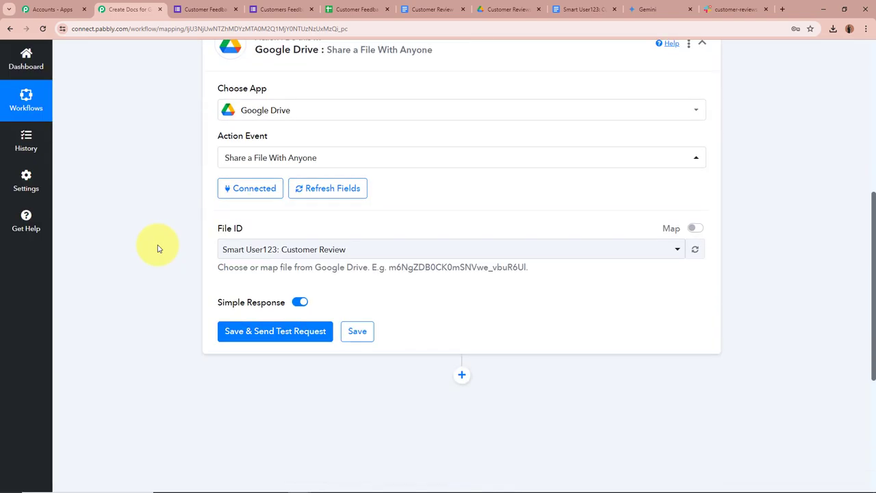
Step: Enable Simple Response and map File ID to the Google Docs step's '3. DocumentId'
left_click(299, 291)
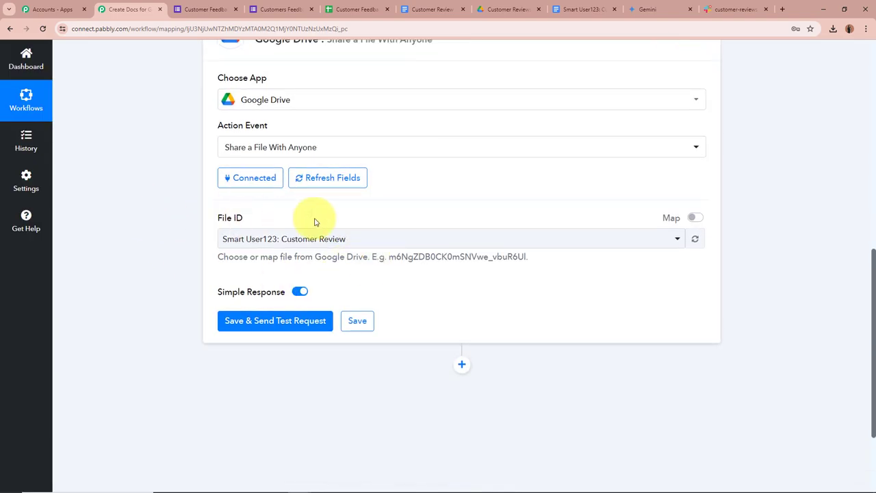
left_click(693, 219)
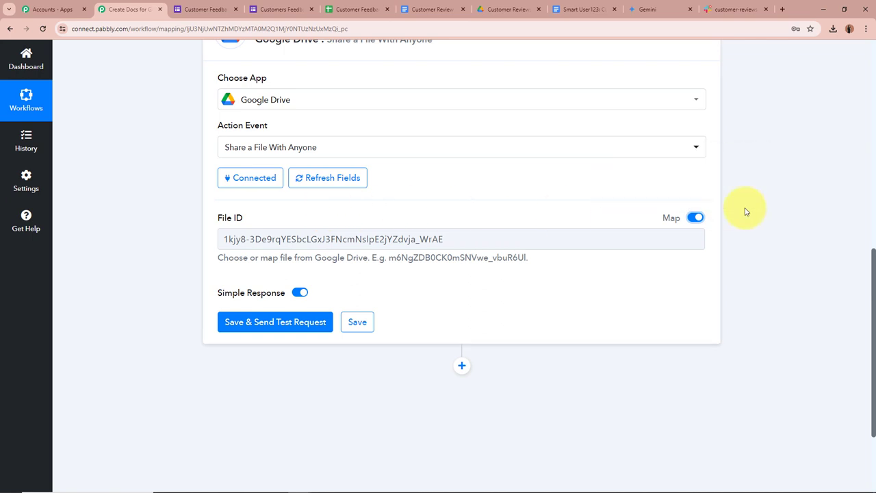
left_click(555, 238)
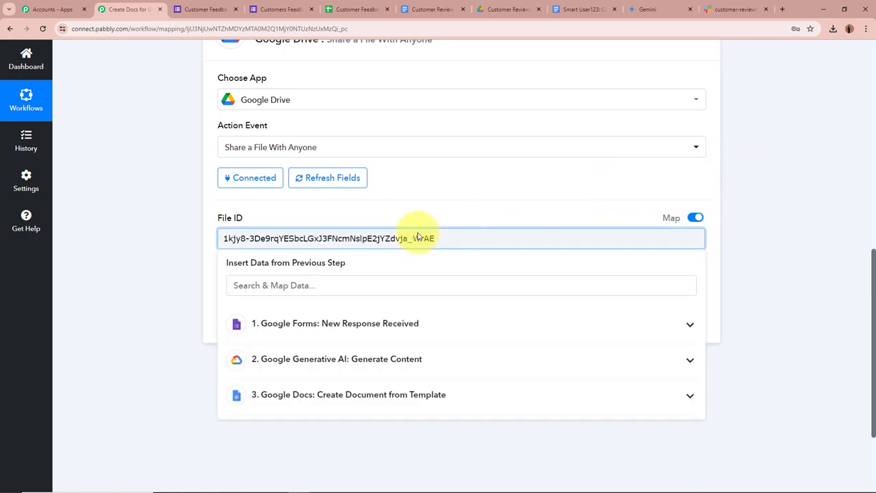
key("ctrl+a")
key("BackSpace")
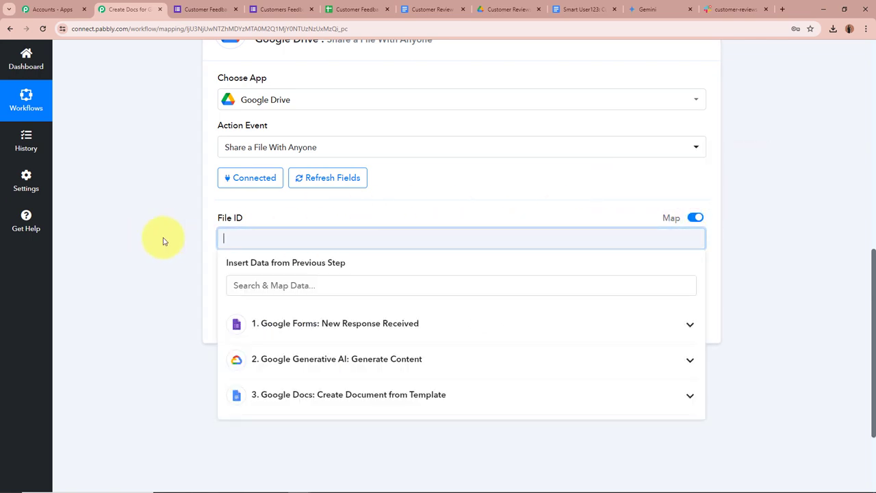
left_click(400, 401)
scroll(401, 424, "down", 3)
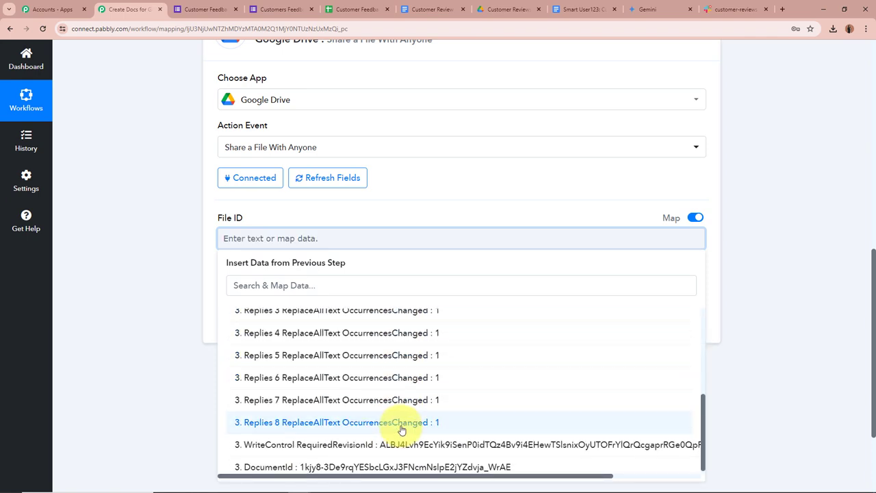
left_click(362, 461)
left_click(166, 329)
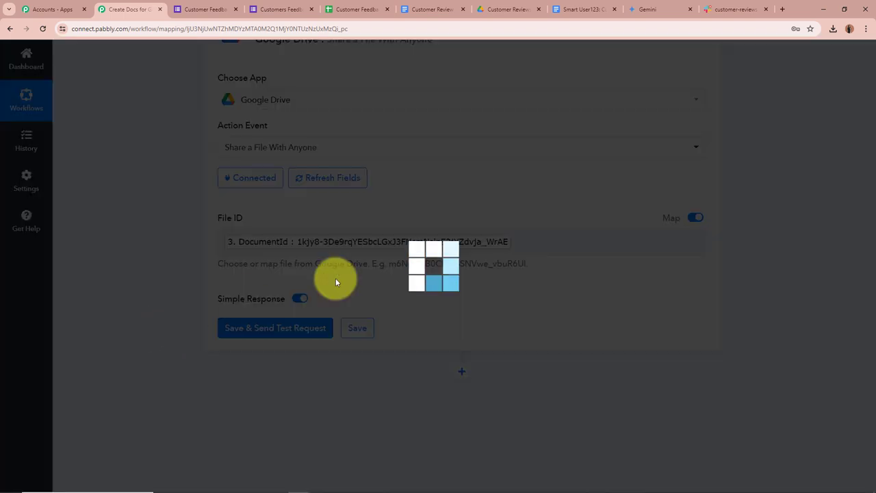
left_click(583, 9)
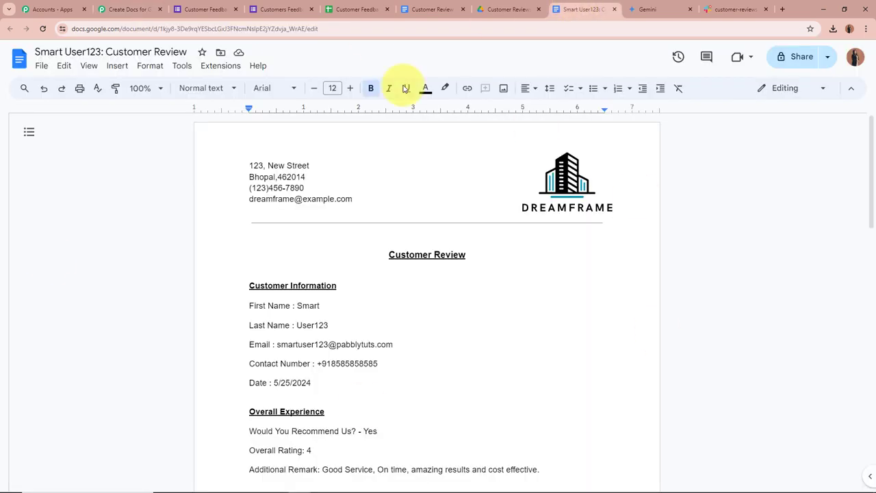
Step: Test the Drive share step, confirm the anyoneWithLink reader permission, and verify the doc's sharing status
left_click(137, 6)
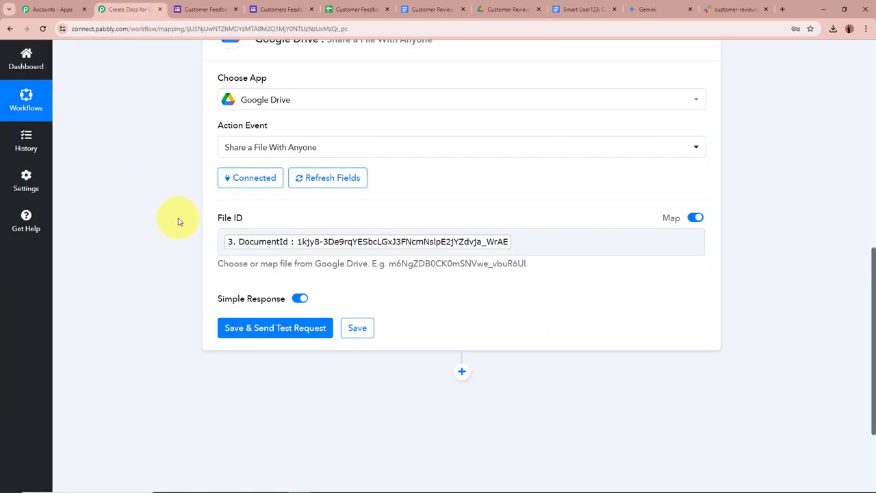
scroll(225, 253, "down", 1)
left_click(267, 240)
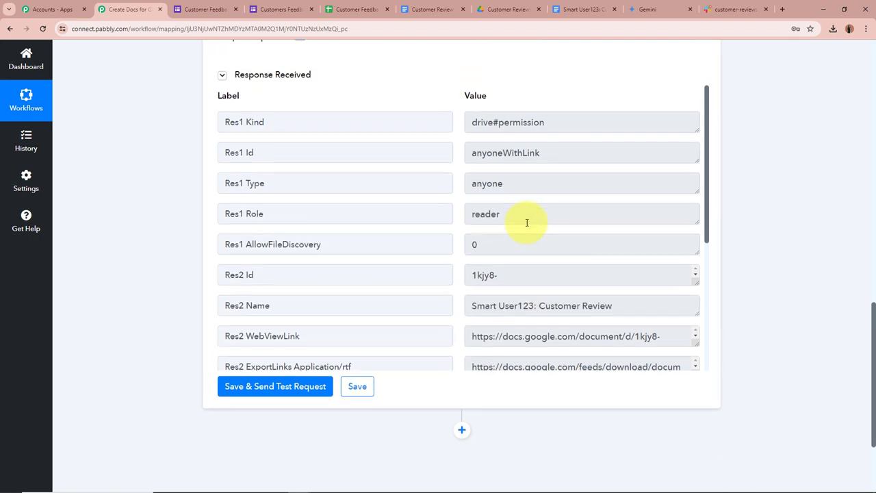
scroll(541, 201, "up", 1)
left_click_drag(472, 187, 757, 184)
left_click(775, 183)
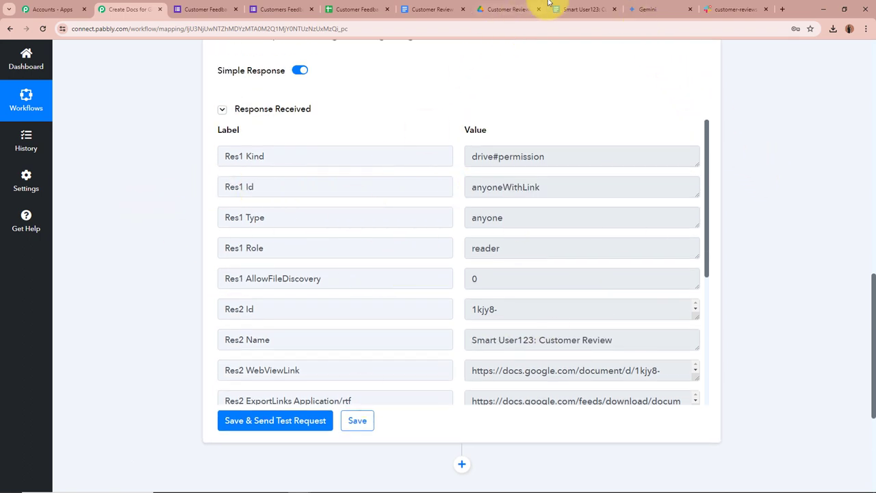
left_click(578, 7)
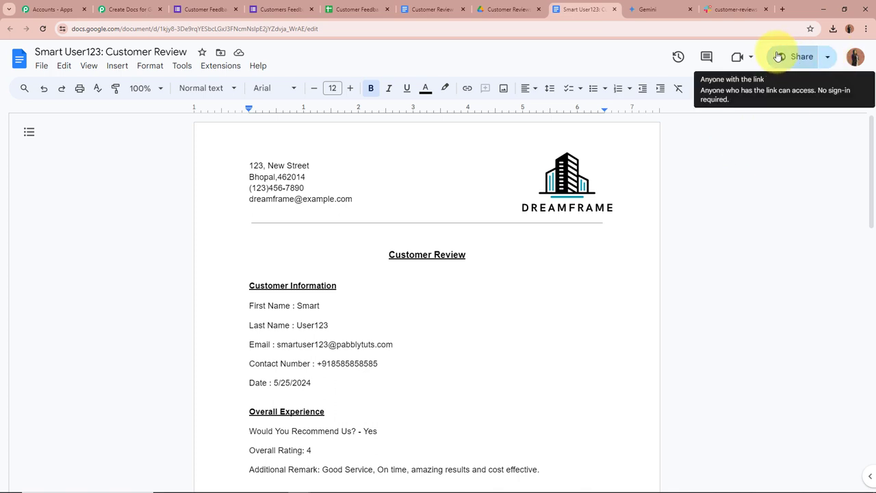
scroll(87, 253, "down", 2)
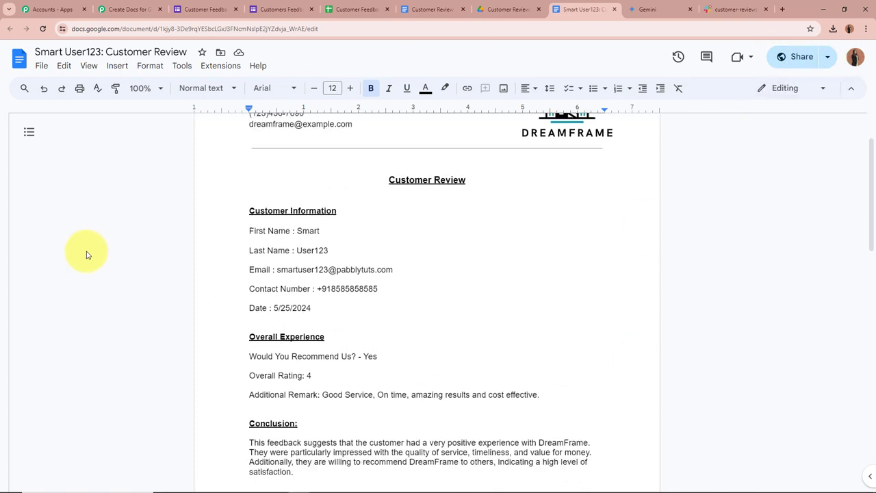
scroll(86, 252, "up", 2)
Step: Enlarge the Res2 ExportLinks Application/pdf box so the full PDF export URL is visible
left_click(130, 9)
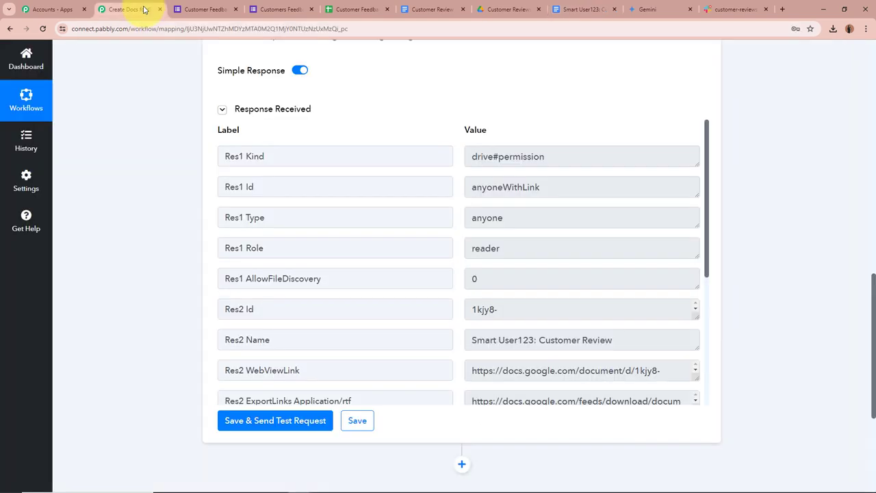
scroll(506, 355, "down", 3)
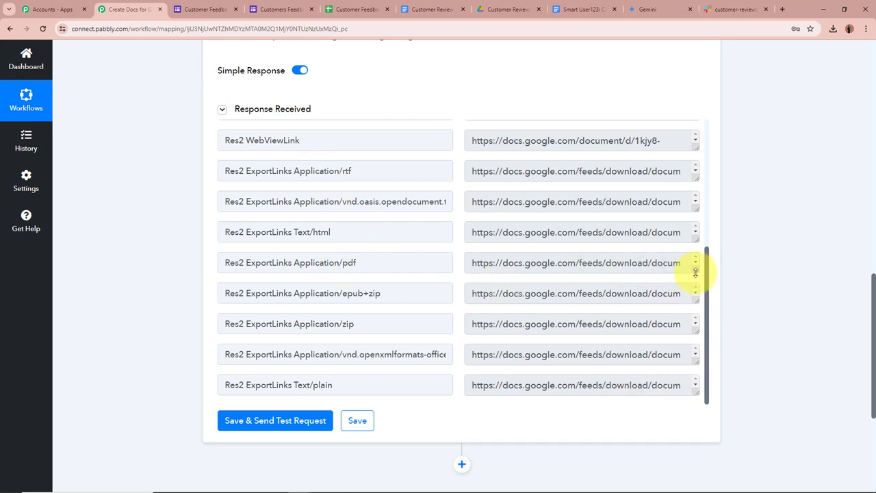
left_click_drag(694, 279, 695, 332)
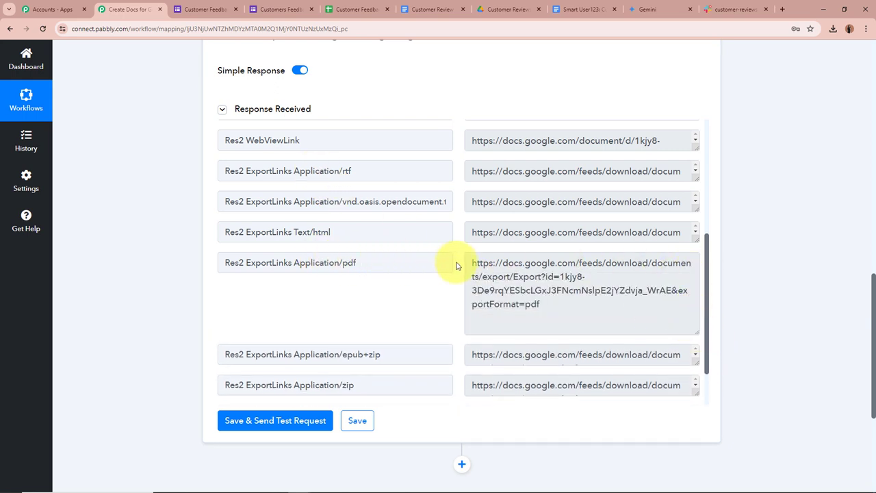
left_click_drag(472, 263, 531, 306)
left_click(554, 269)
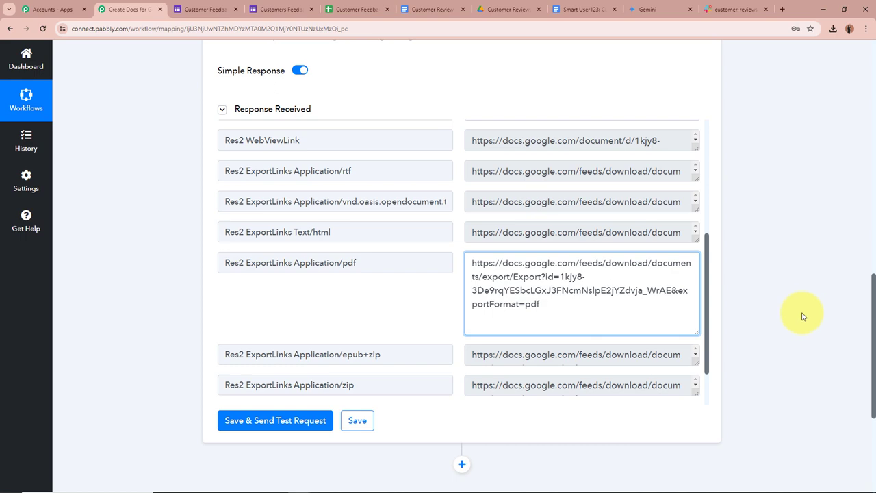
scroll(803, 316, "down", 2)
scroll(802, 318, "up", 6)
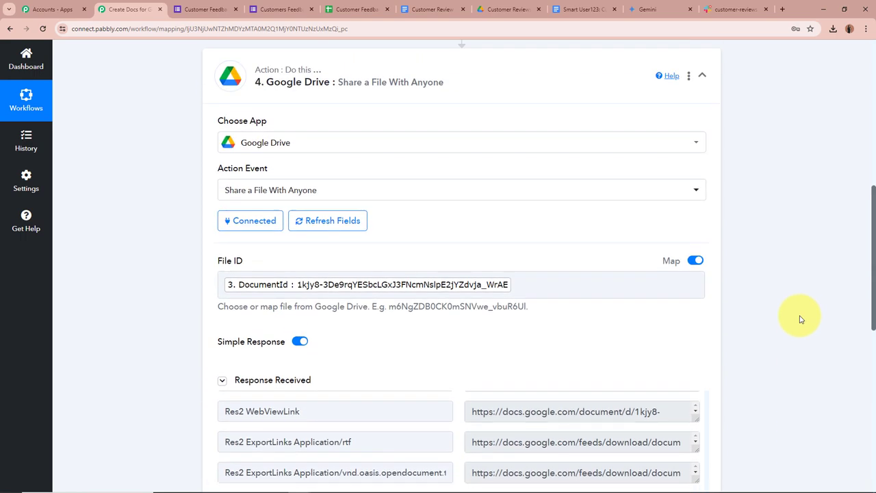
scroll(800, 318, "down", 7)
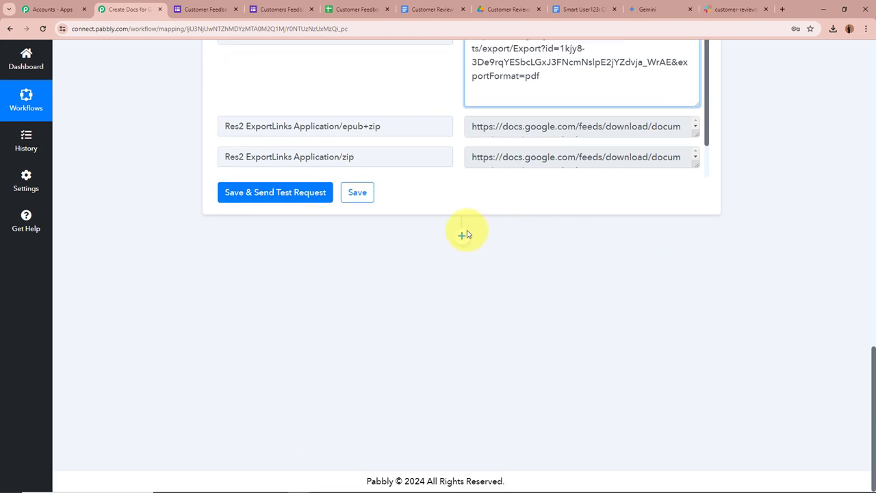
Step: Add a Slack Send Channel Message action after the Google Drive step
left_click(462, 234)
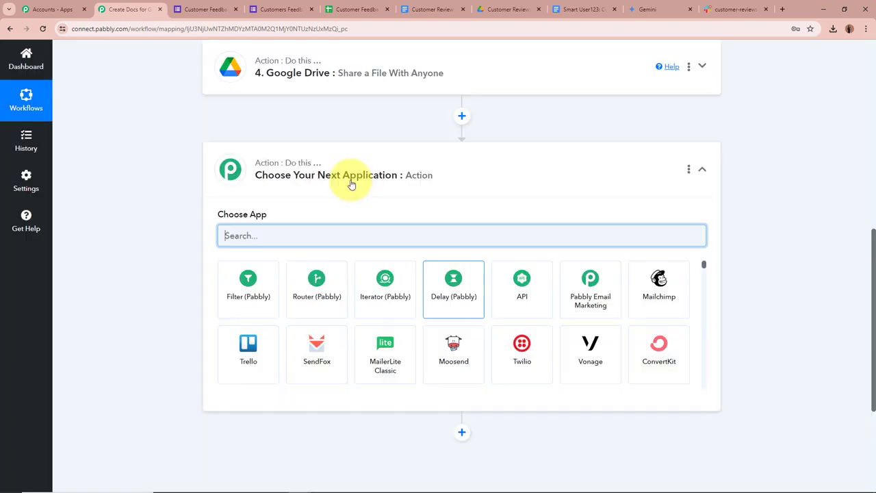
type("Slack")
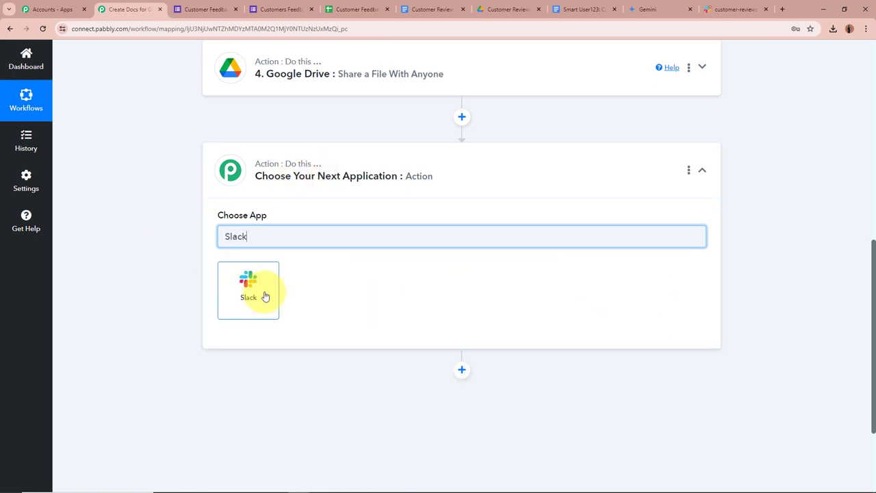
left_click(265, 296)
left_click(265, 292)
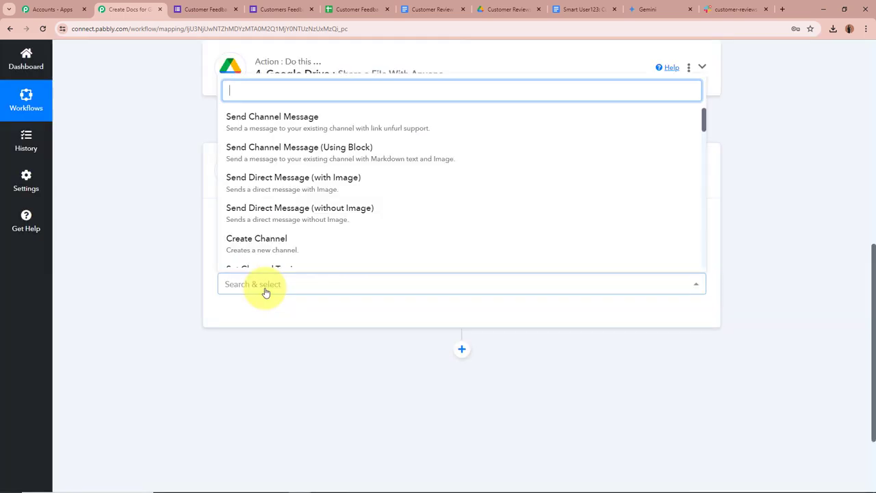
left_click(286, 129)
Step: Connect a new Slack account using the bot token type and save
left_click(241, 314)
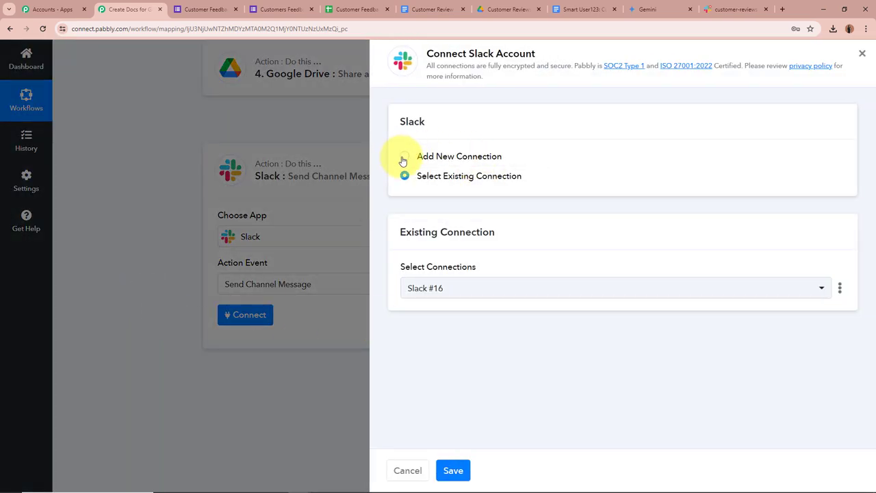
left_click(404, 157)
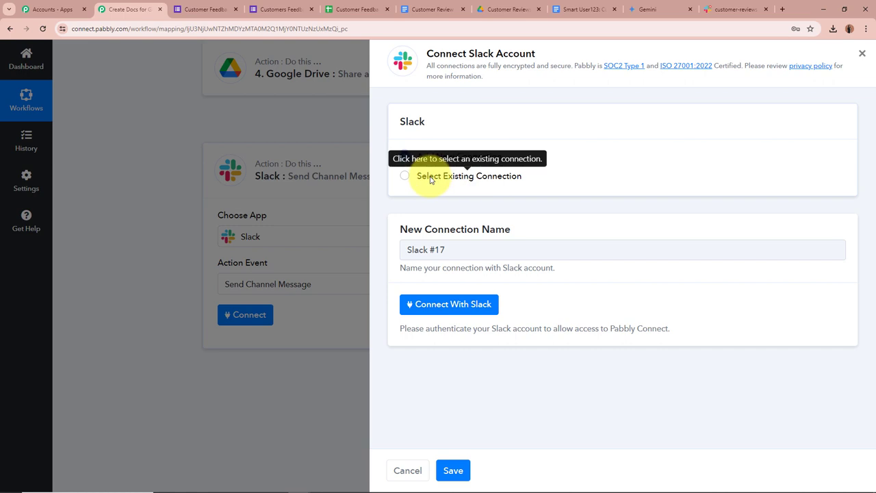
left_click(428, 304)
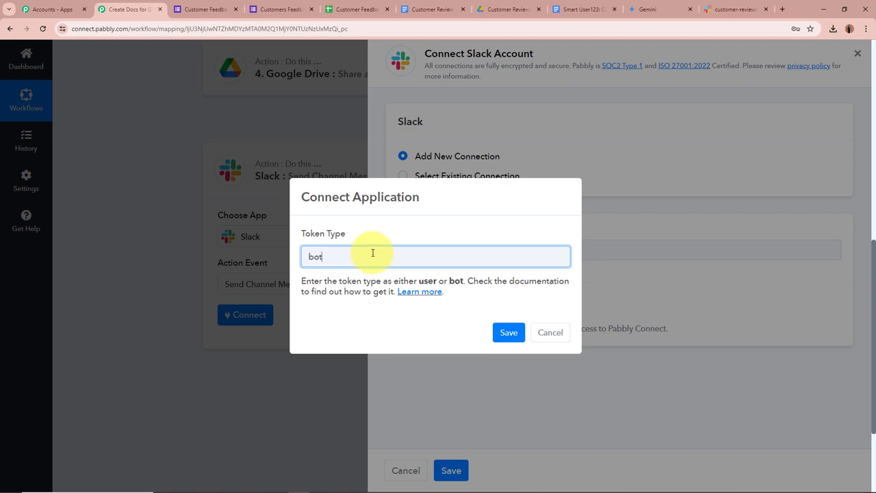
left_click_drag(417, 281, 494, 282)
left_click(510, 333)
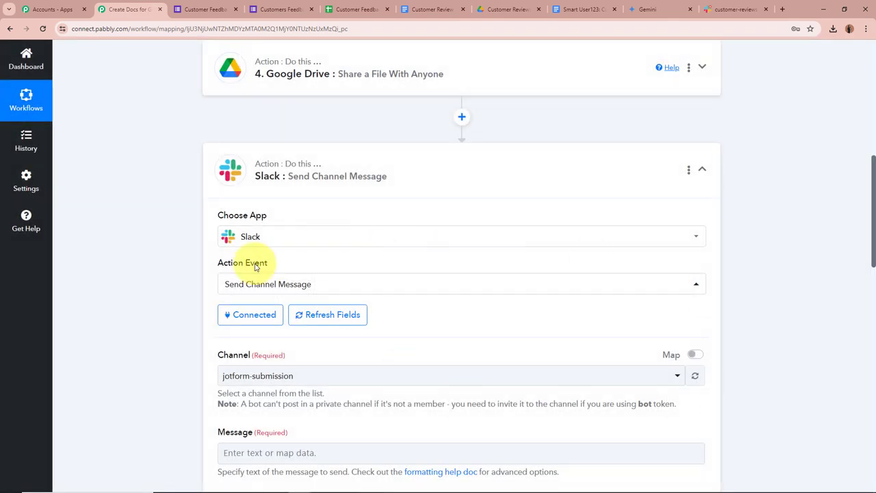
Step: Check the customer-reviews channel in Slack, then open the step's Channel dropdown
scroll(175, 289, "down", 3)
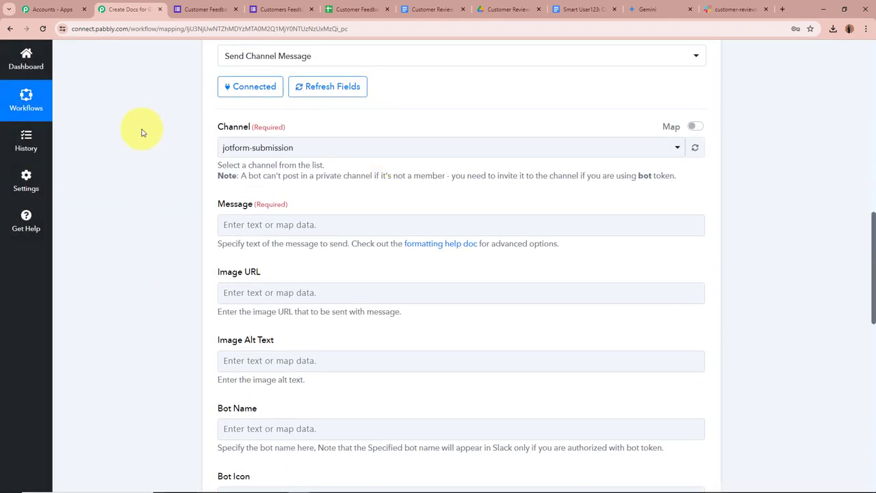
left_click(729, 9)
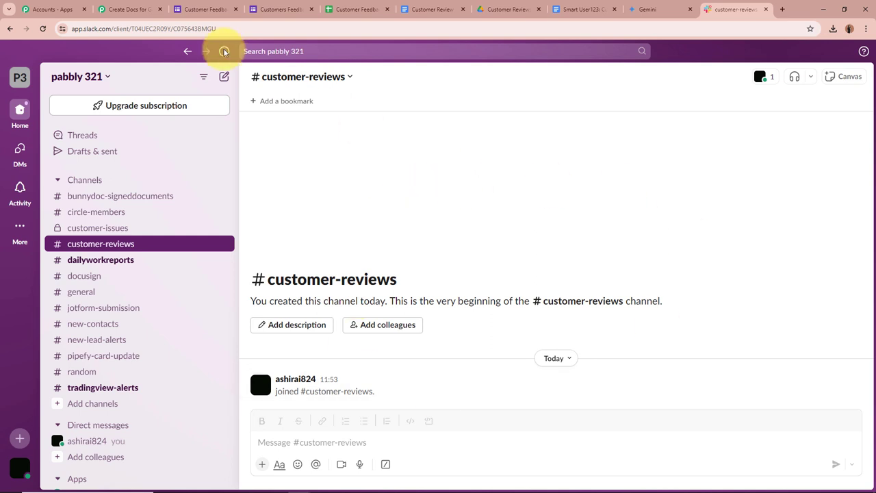
left_click(125, 9)
left_click(356, 146)
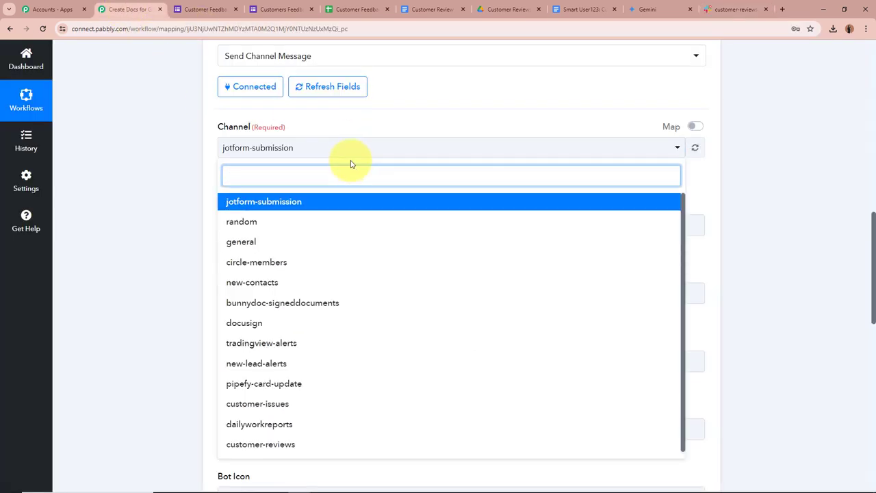
Step: Set the Slack step's channel to customer-reviews
type("Cust")
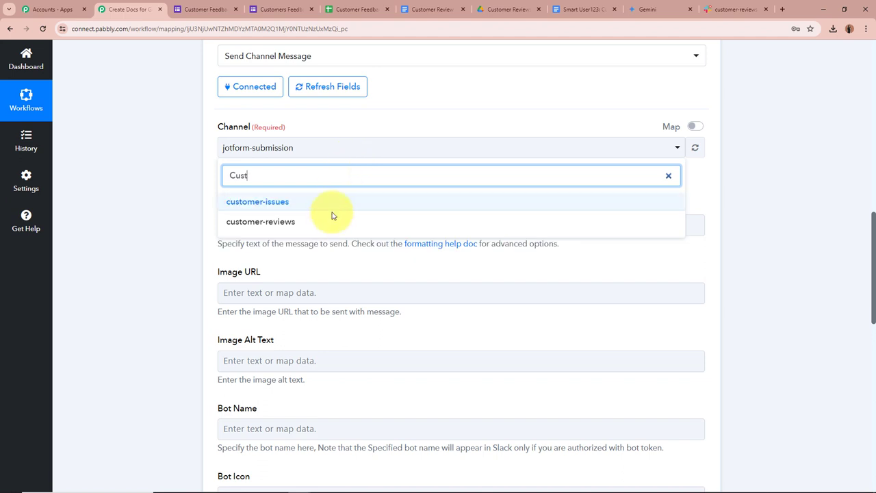
left_click(334, 219)
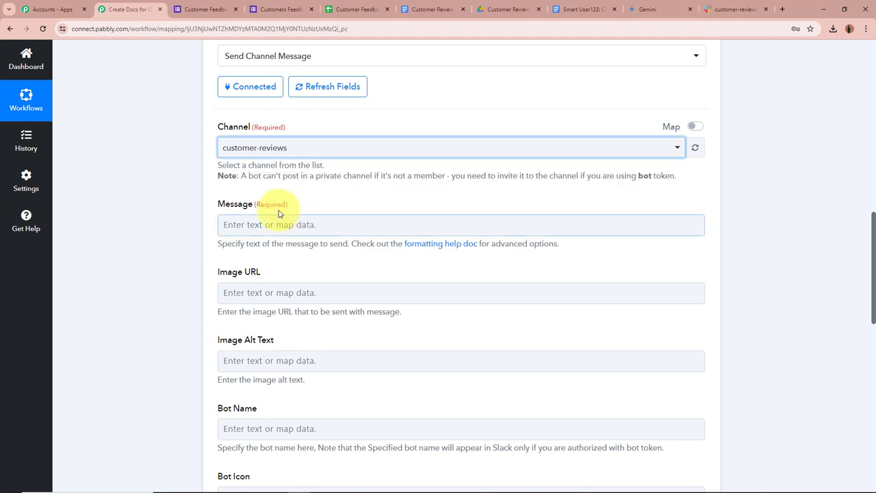
scroll(167, 211, "down", 2)
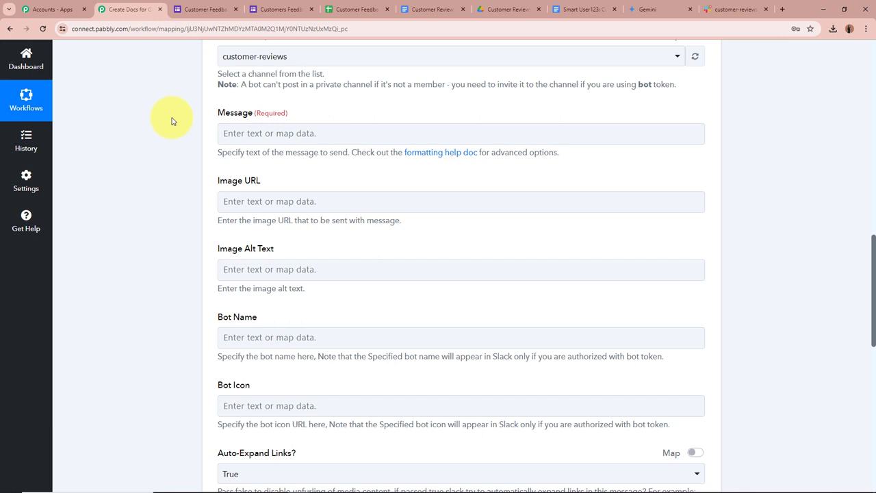
Step: Paste the Team DreamFrame message template into the Message field
left_click(251, 132)
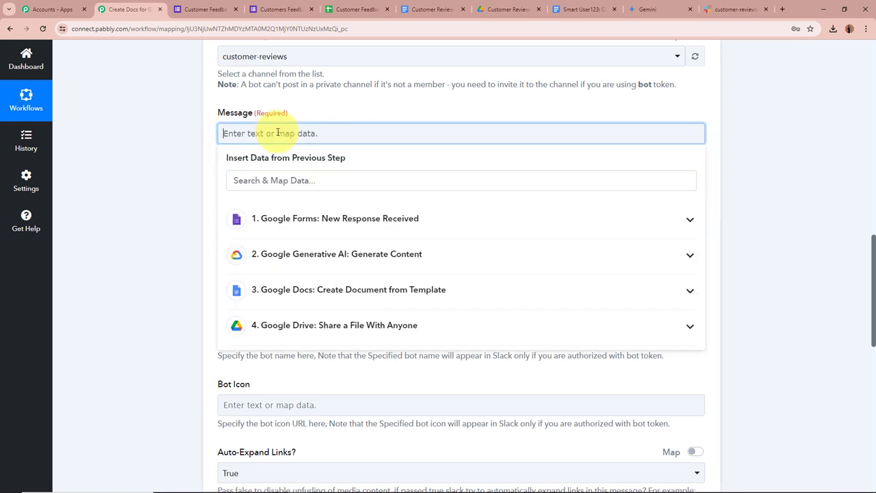
key("ctrl+v")
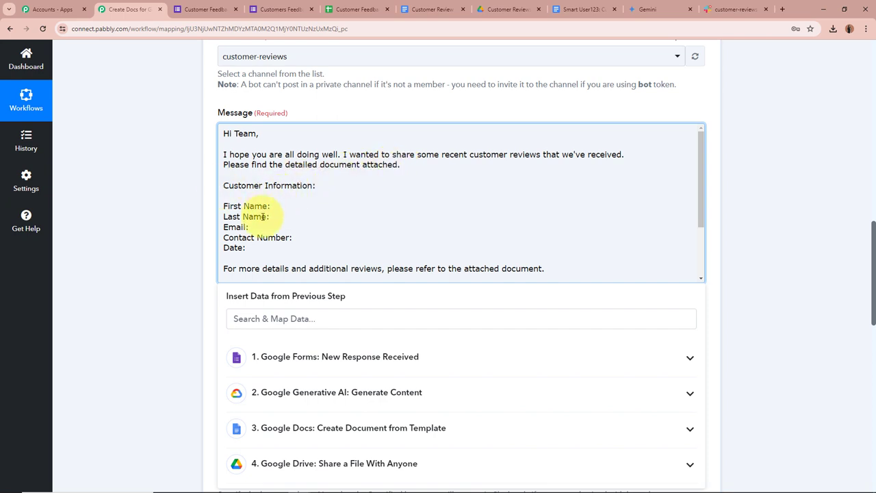
scroll(254, 242, "down", 1)
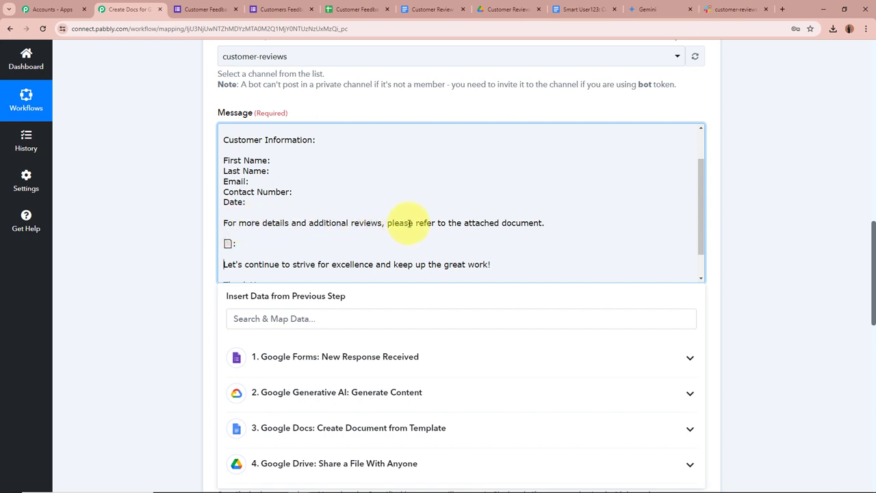
scroll(241, 237, "down", 1)
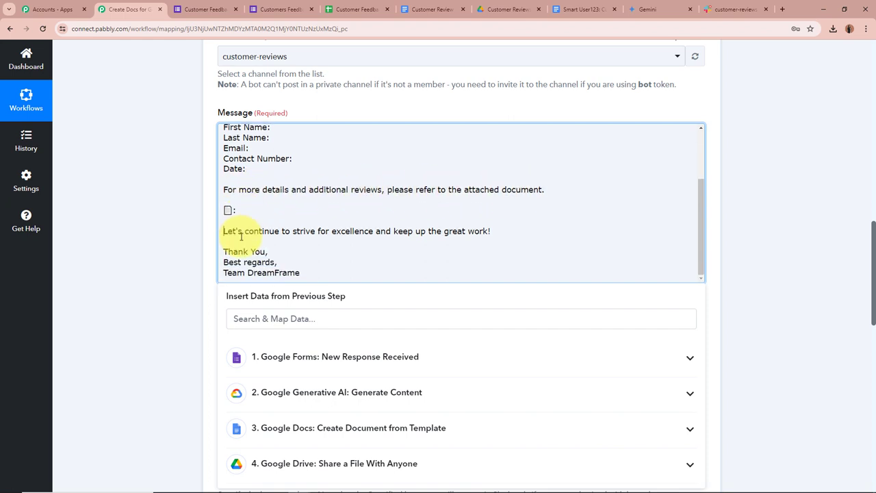
left_click(226, 233)
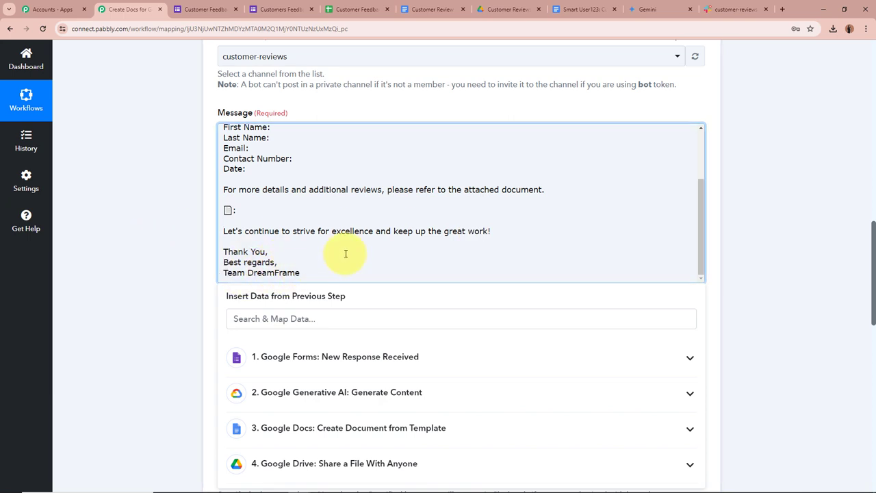
scroll(344, 250, "up", 2)
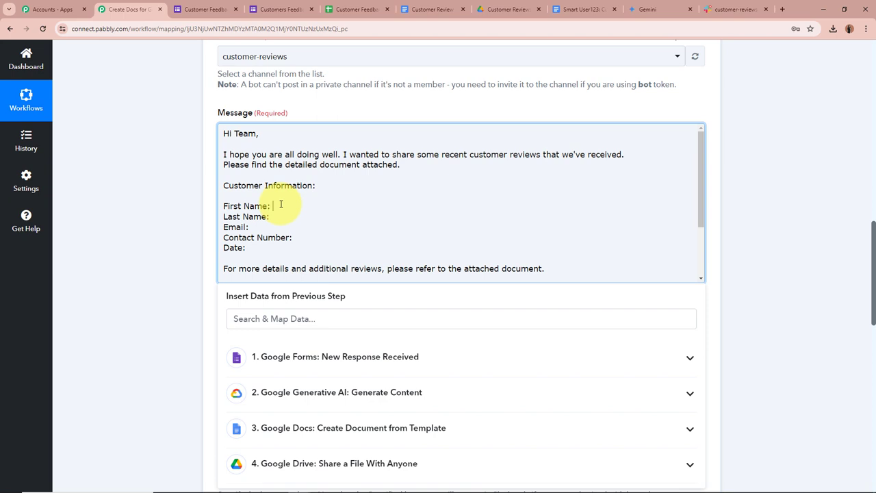
Step: Insert the form's First Name, Last Name and Email into their message lines
left_click(383, 358)
scroll(385, 397, "down", 5)
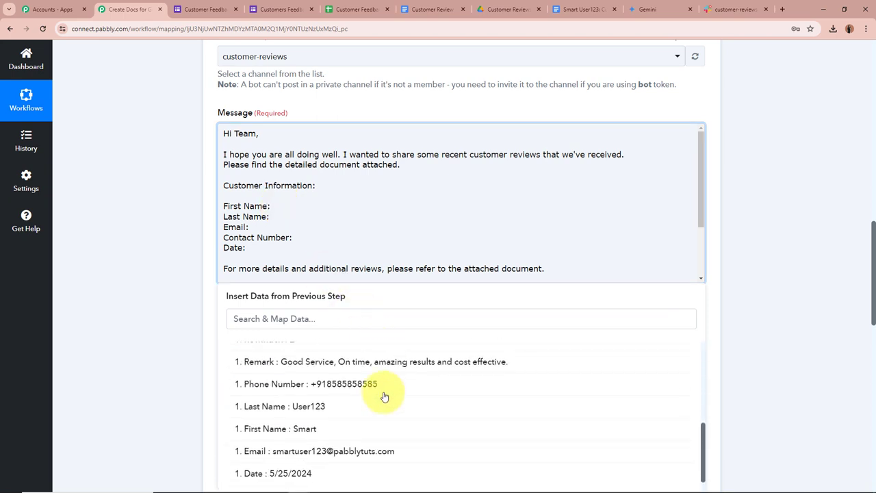
left_click(385, 427)
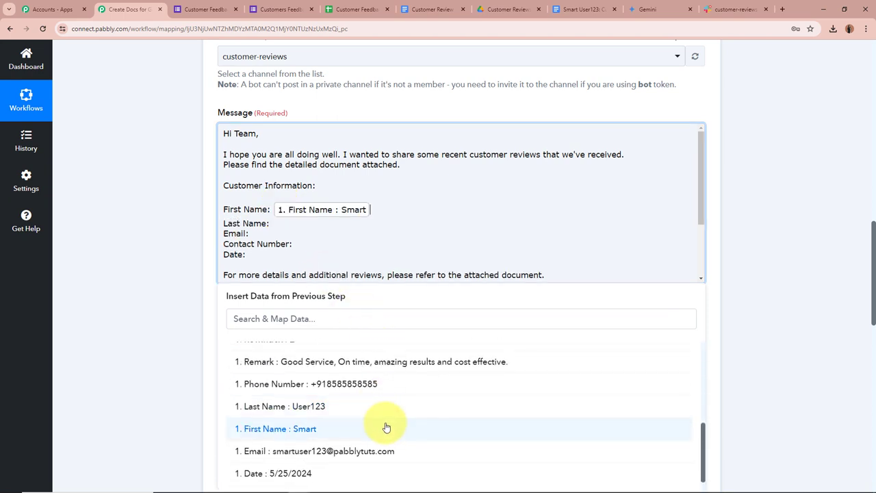
left_click(350, 228)
left_click(367, 358)
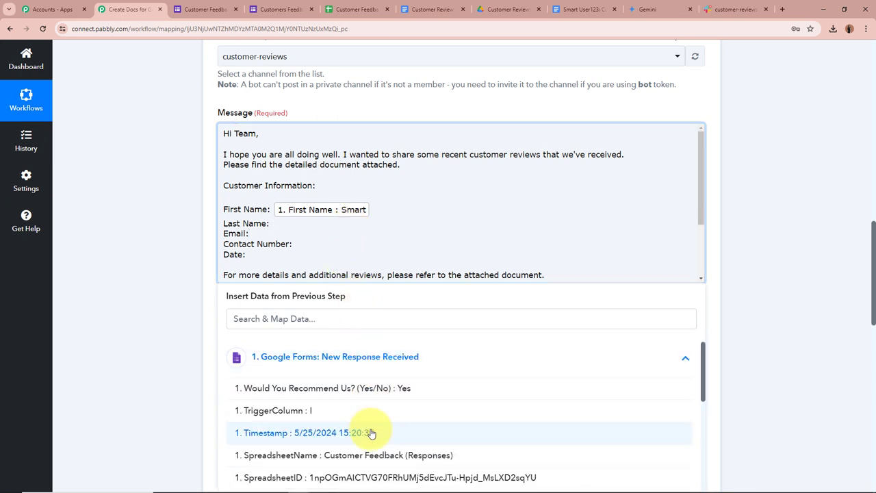
scroll(370, 433, "down", 5)
scroll(370, 433, "down", 1)
left_click(353, 407)
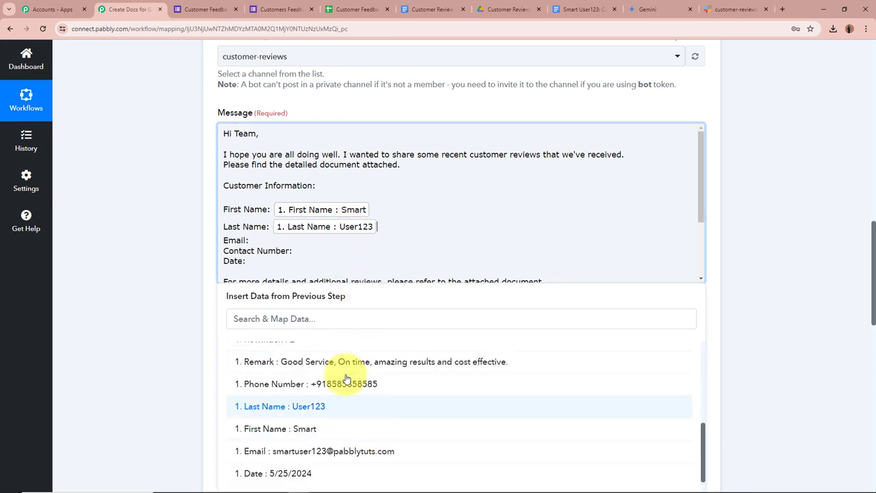
left_click(291, 241)
left_click(352, 356)
scroll(312, 406, "down", 6)
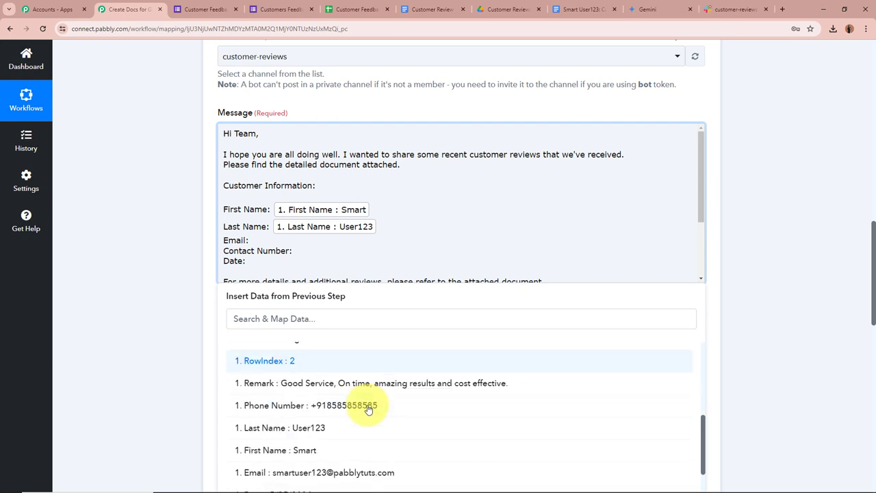
left_click(312, 405)
Step: Insert the form's Phone Number after Contact Number and Date after Date
left_click(308, 257)
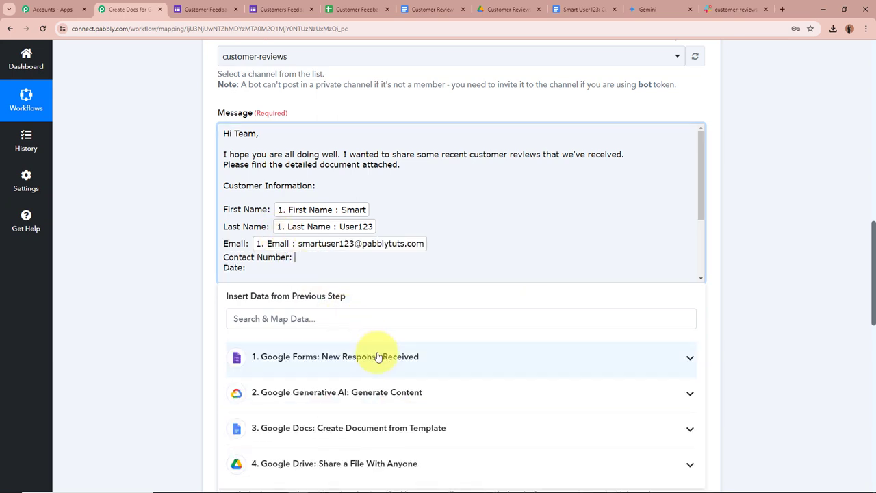
left_click(384, 348)
scroll(397, 438, "down", 5)
scroll(400, 438, "down", 3)
scroll(357, 369, "up", 2)
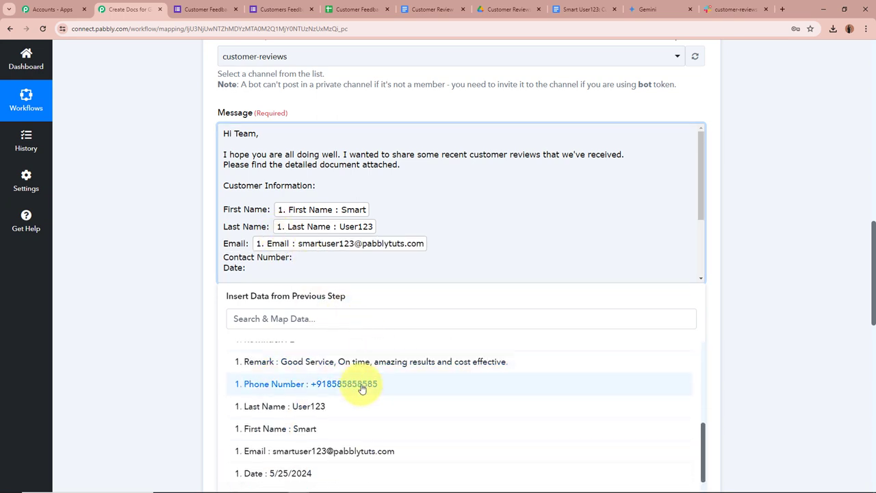
left_click(362, 385)
left_click(303, 357)
scroll(348, 405, "down", 8)
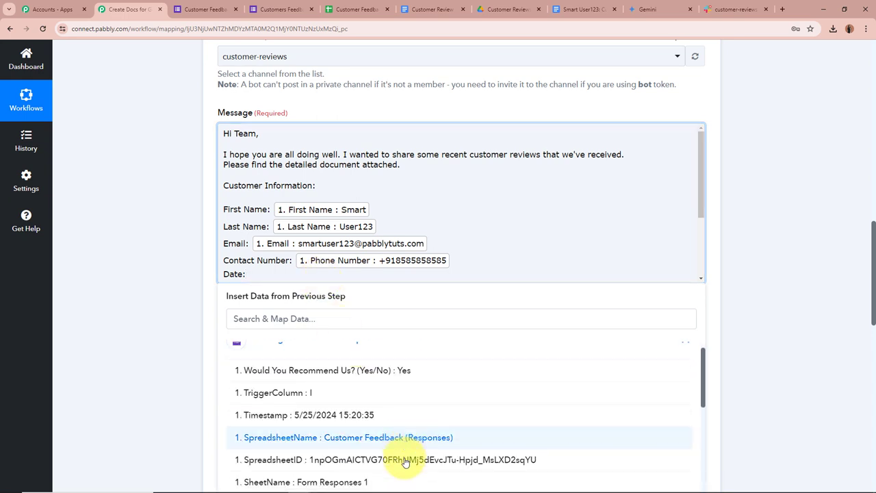
left_click(346, 429)
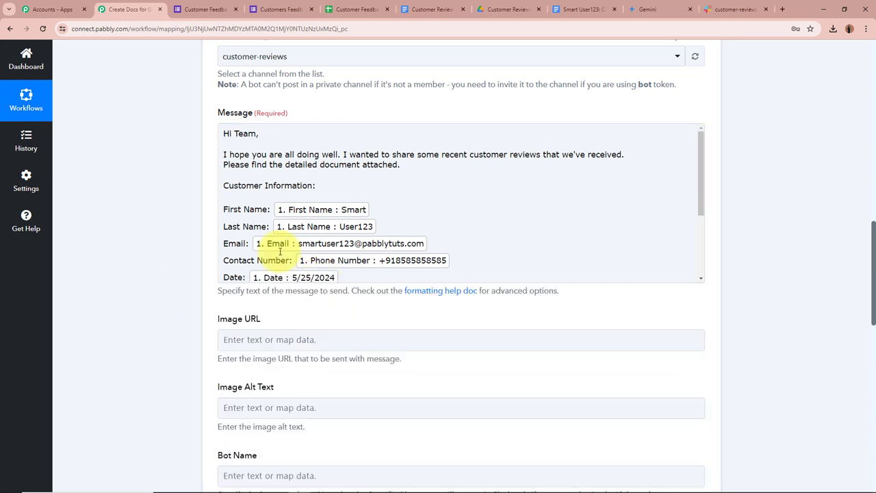
Step: Add the Google Drive step's Res2 ExportLinks Application/pdf link to the message
scroll(362, 249, "down", 3)
left_click(272, 208)
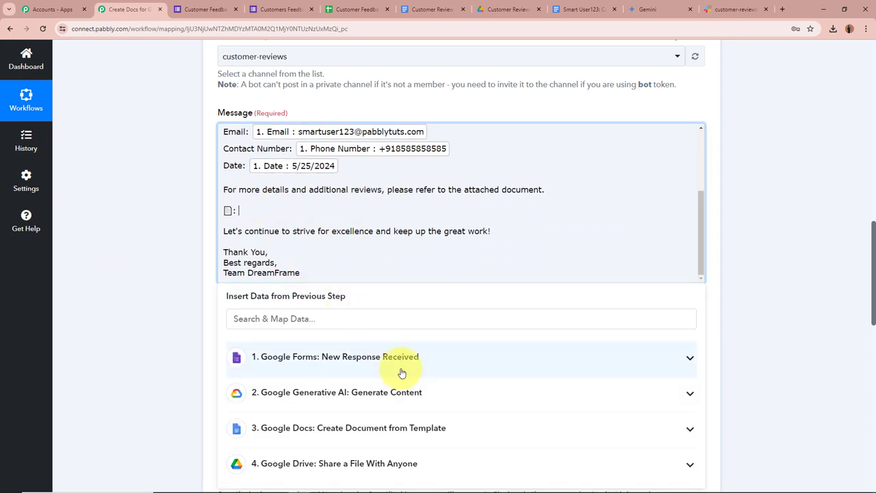
scroll(401, 371, "down", 2)
left_click(390, 345)
scroll(390, 349, "down", 3)
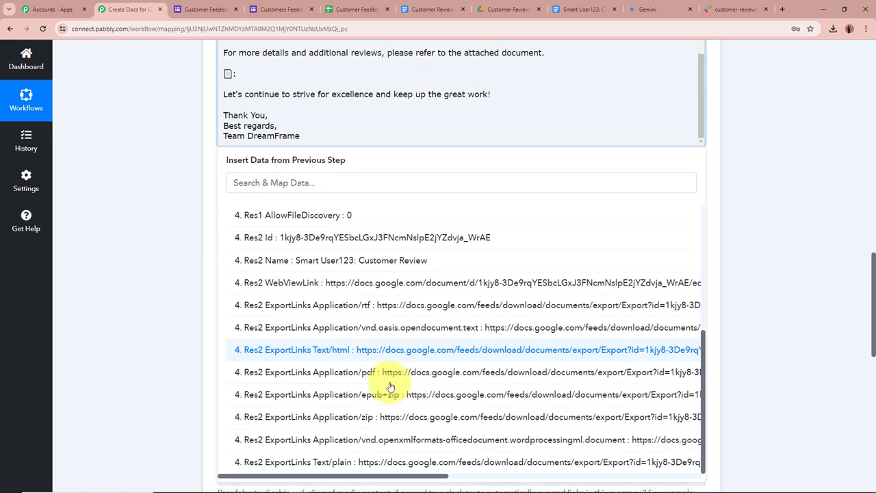
left_click(390, 372)
left_click(724, 299)
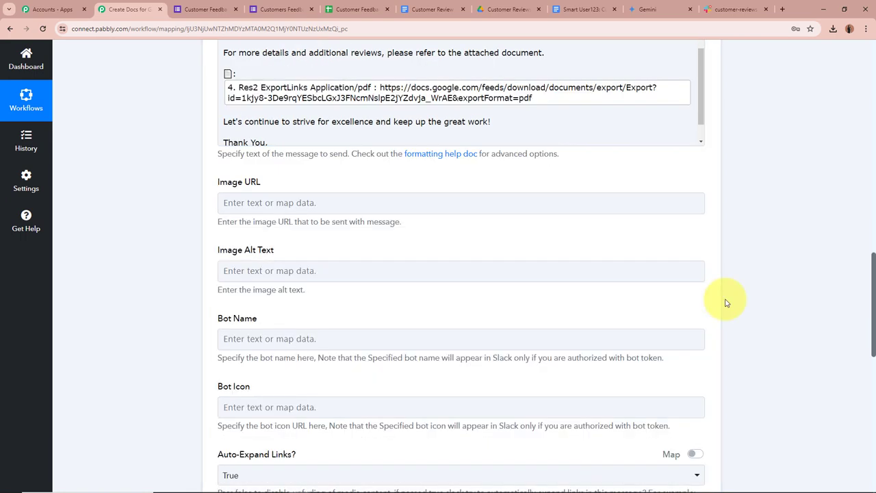
scroll(312, 260, "up", 5)
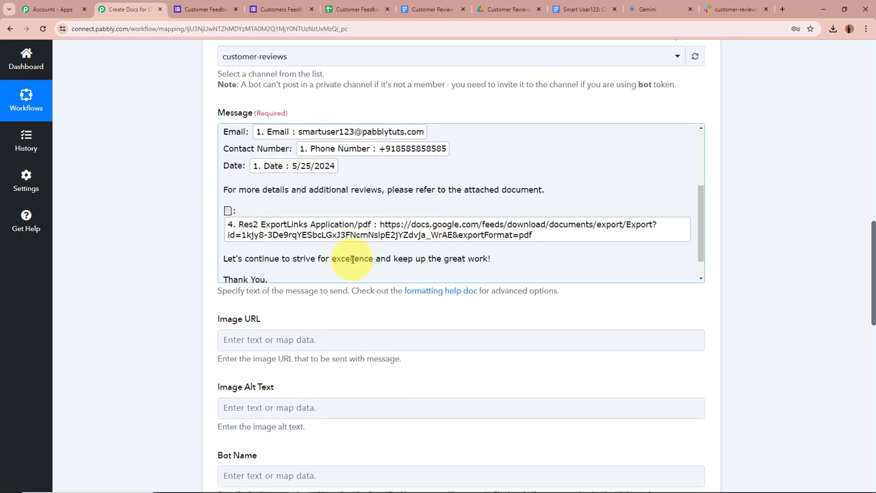
scroll(387, 207, "down", 5)
scroll(198, 239, "down", 3)
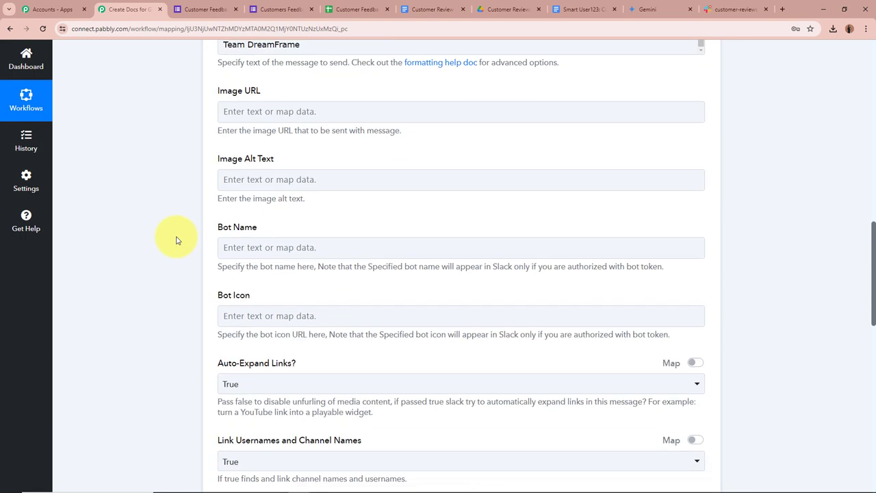
scroll(127, 288, "down", 4)
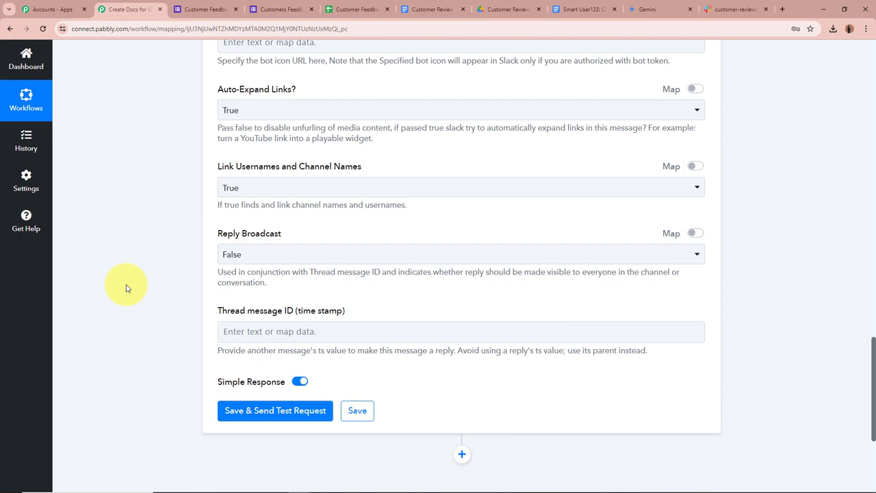
scroll(129, 233, "up", 4)
scroll(137, 236, "down", 6)
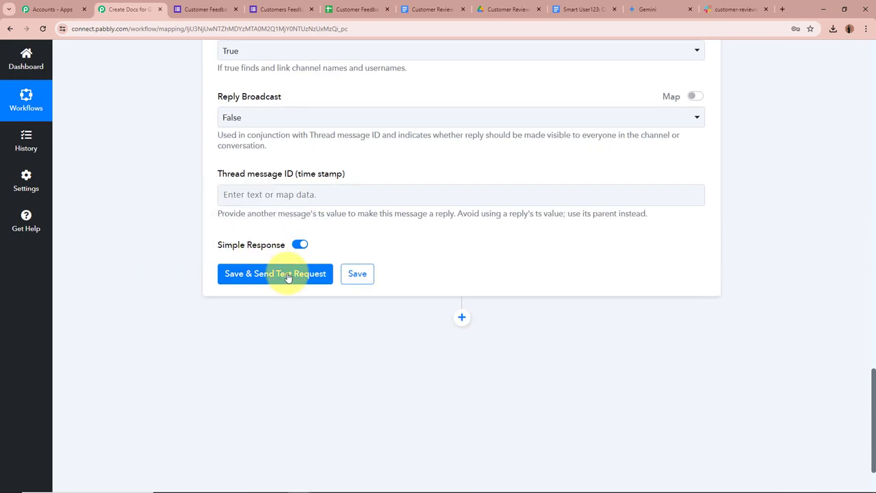
Step: Save and test the Slack step, check the response, then view the customer-reviews channel
left_click(288, 273)
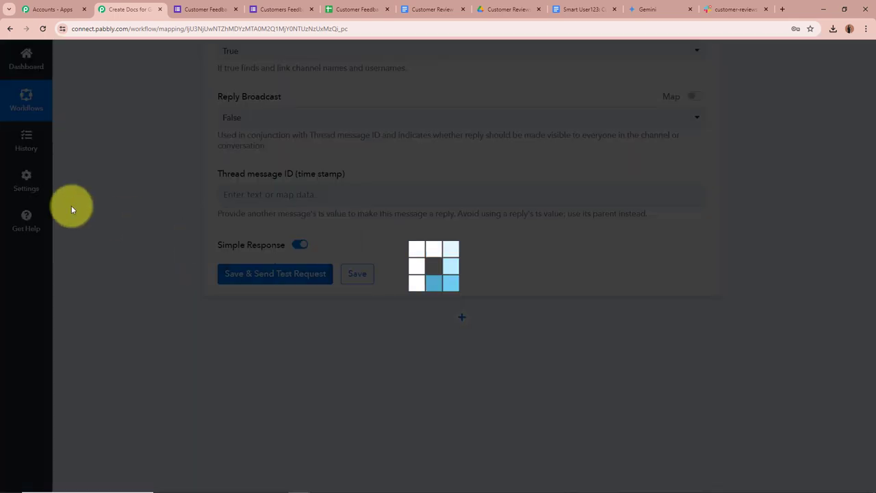
scroll(105, 210, "down", 2)
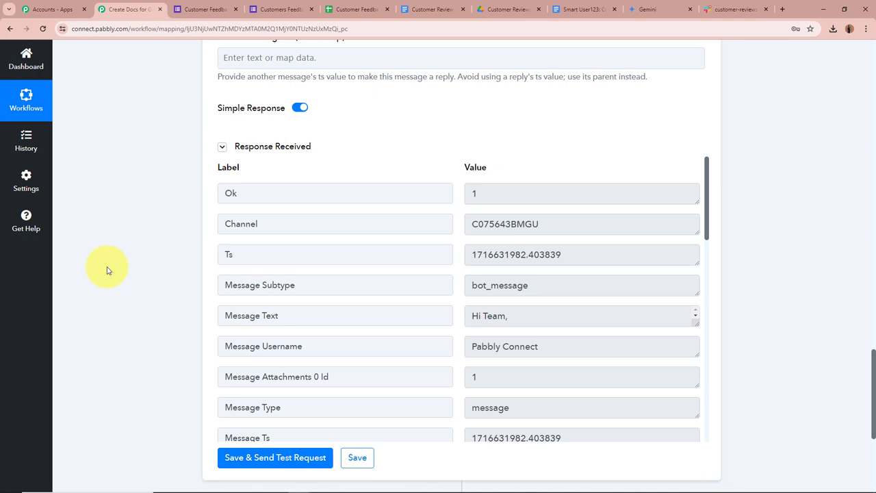
left_click(735, 9)
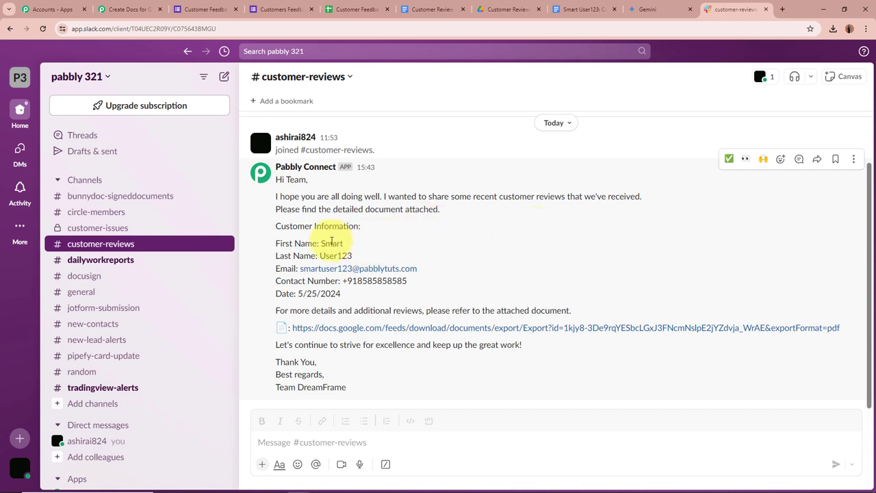
Step: Check the posted last name, contact number and date 5/25/2024, then download the linked PDF
left_click_drag(322, 244, 389, 260)
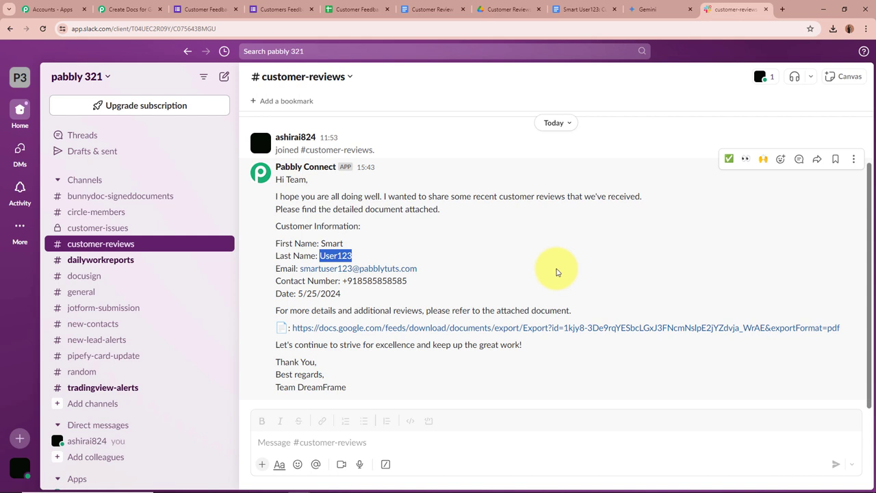
left_click_drag(342, 281, 411, 281)
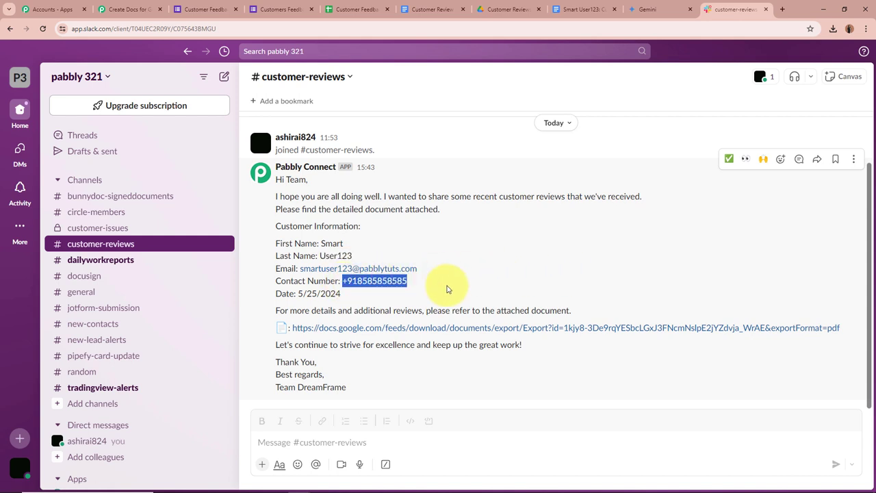
left_click(349, 293)
left_click_drag(350, 293, 298, 294)
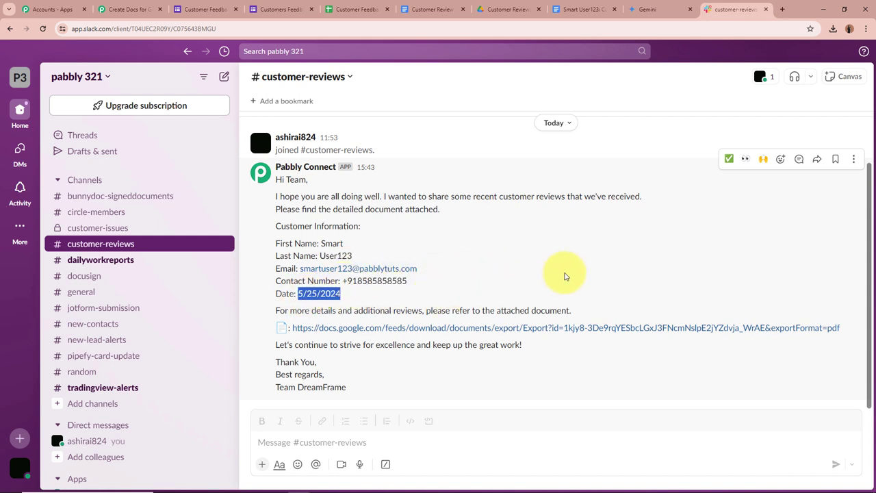
left_click(565, 276)
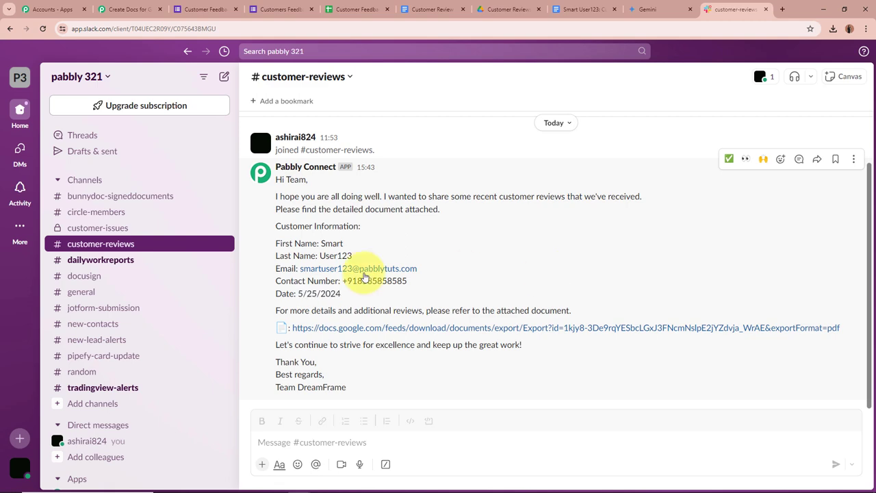
left_click(385, 333)
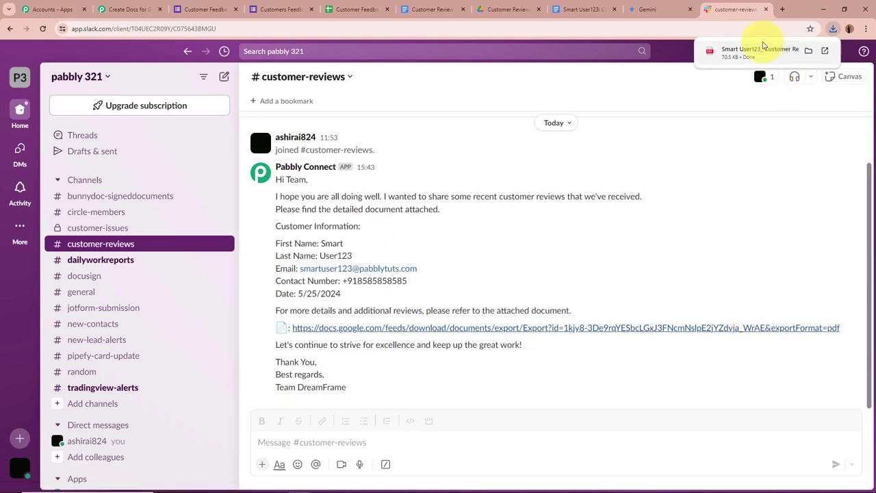
left_click(760, 51)
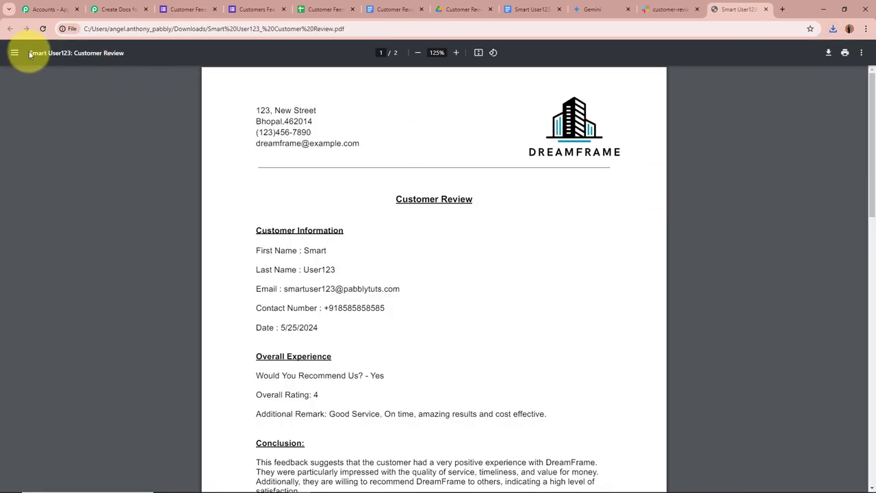
Step: Inspect the downloaded review PDF's document title and opening section
left_click_drag(29, 52, 120, 81)
left_click(121, 59)
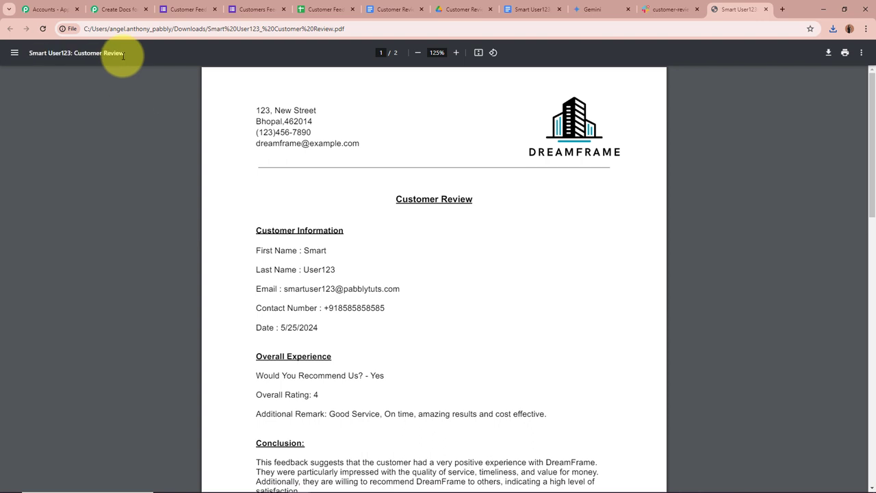
left_click(369, 29)
left_click(148, 170)
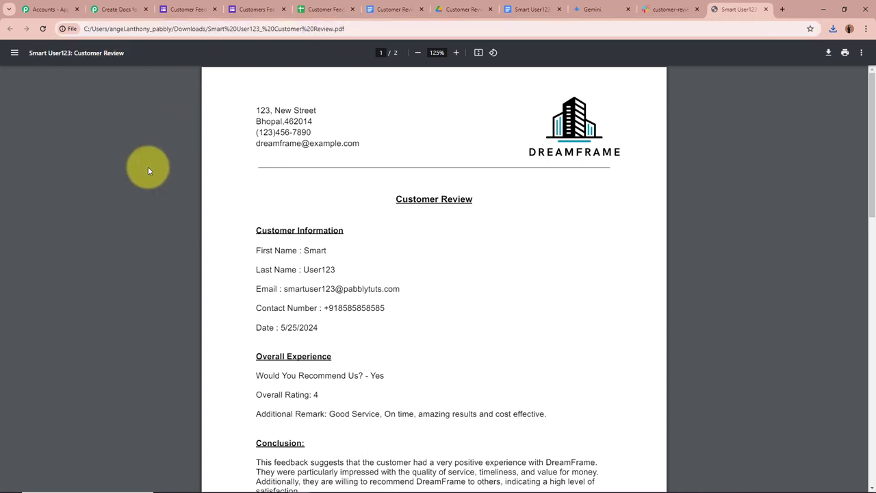
scroll(494, 290, "down", 2)
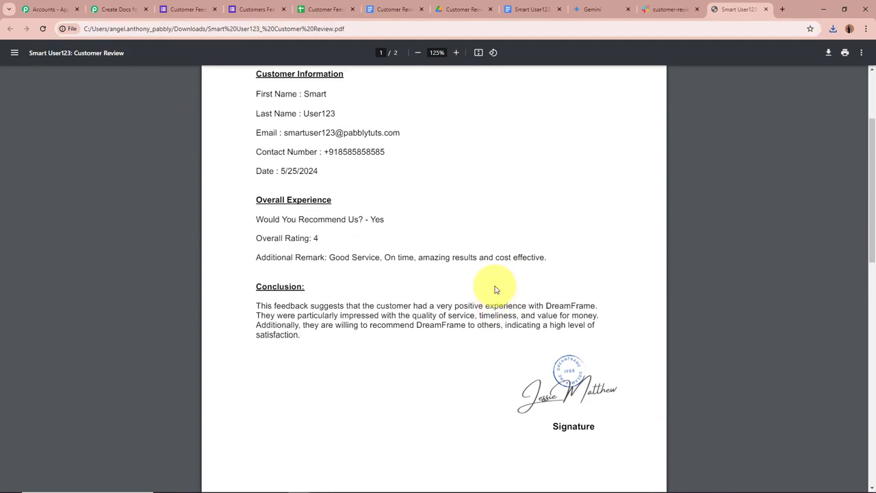
scroll(494, 289, "up", 2)
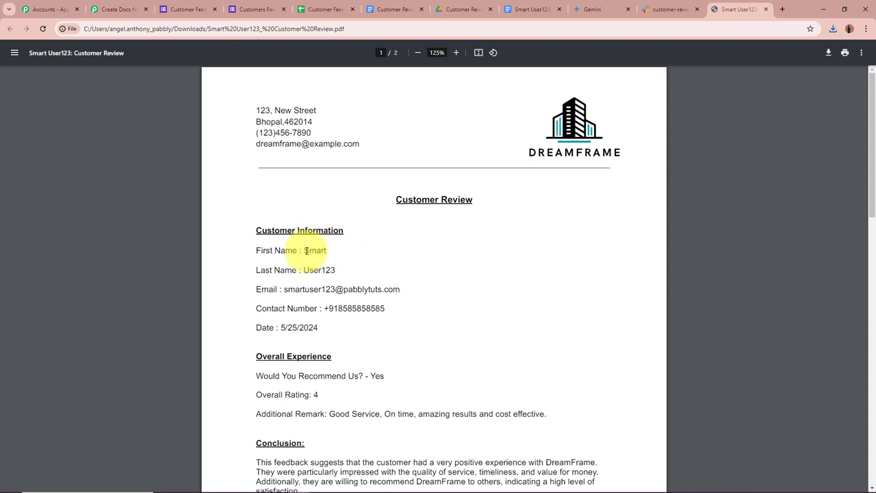
Step: Review the last name, Overall Experience and Conclusion sections, then close the PDF tab
double_click(315, 269)
scroll(434, 289, "down", 1)
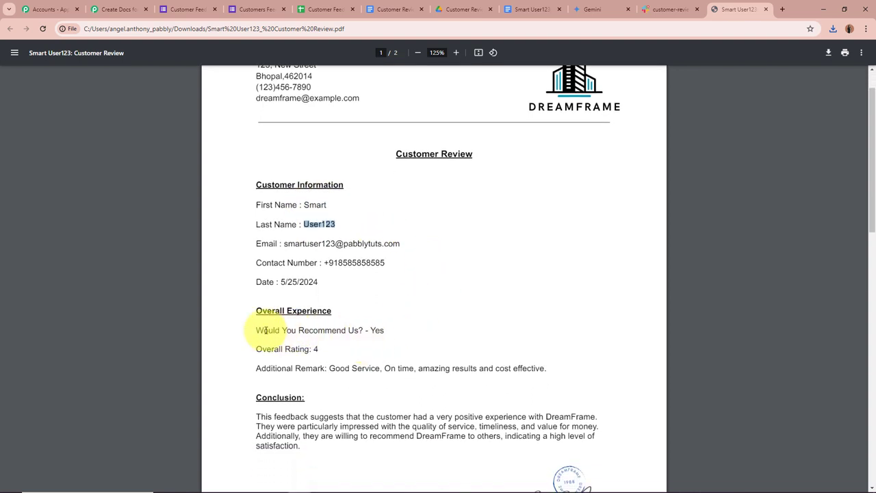
left_click_drag(254, 330, 594, 381)
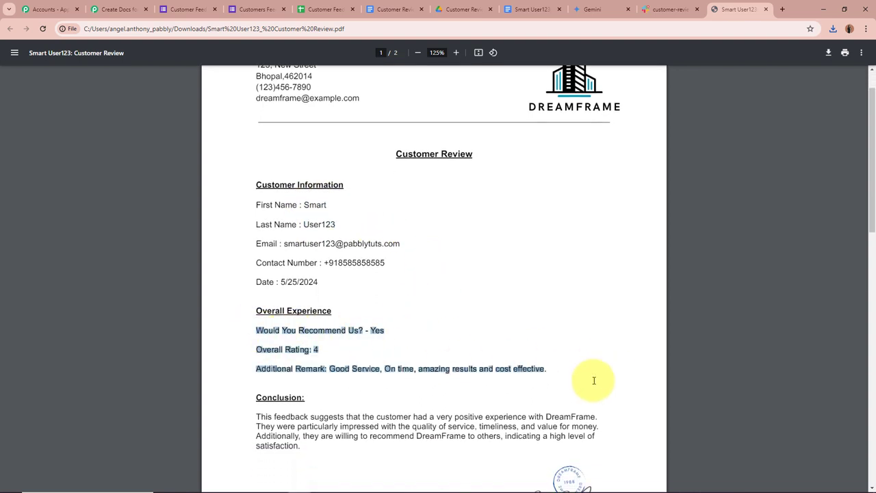
left_click(567, 341)
scroll(548, 336, "down", 2)
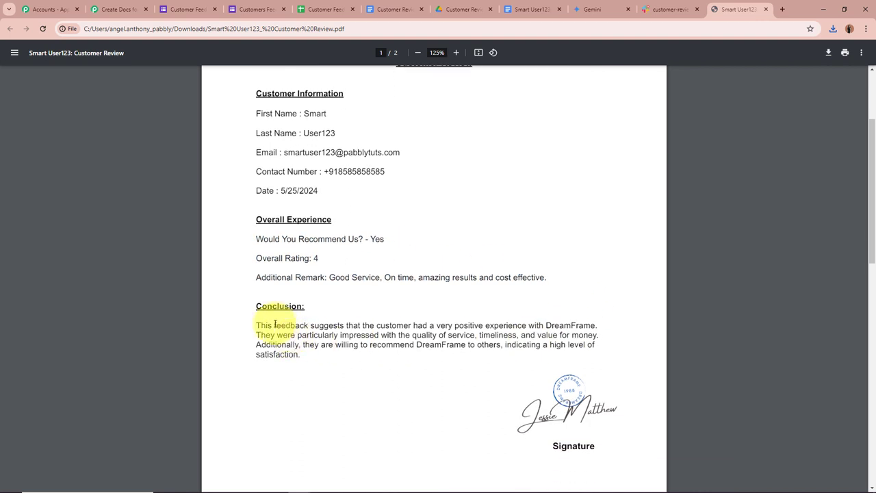
left_click_drag(274, 324, 518, 324)
left_click(687, 321)
scroll(714, 330, "up", 1)
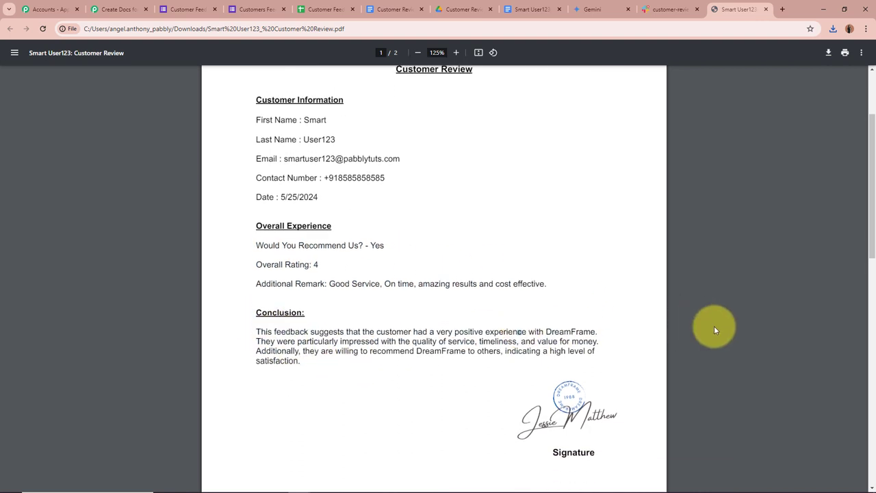
scroll(714, 330, "up", 2)
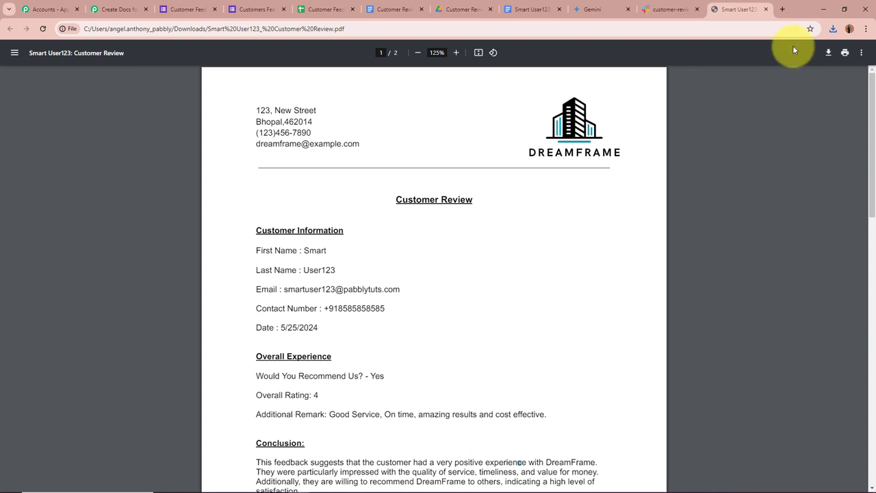
left_click(766, 9)
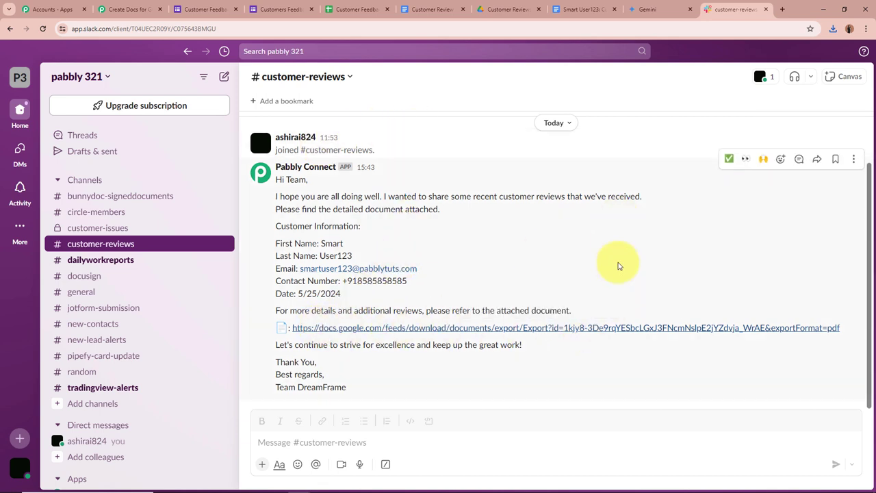
Step: Open the live Customer Feedback form and answer Yes, rating 5, with an outstanding-experience remark
left_click(204, 9)
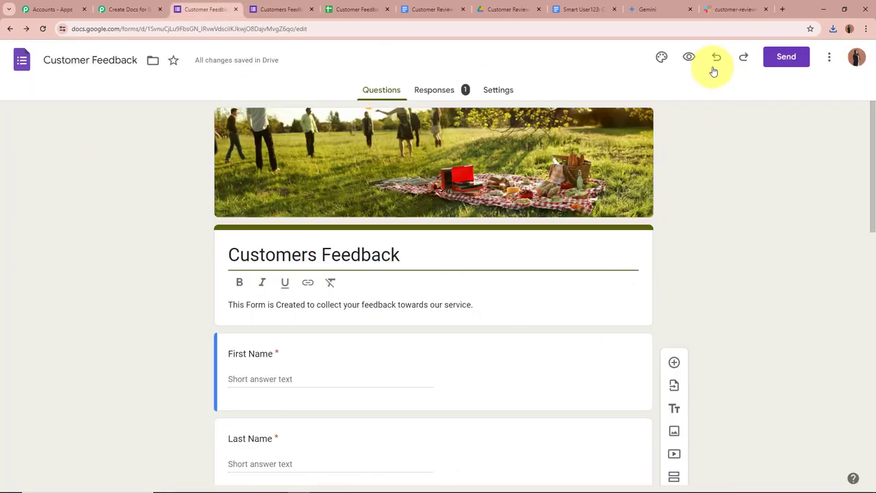
left_click(688, 58)
scroll(763, 249, "down", 3)
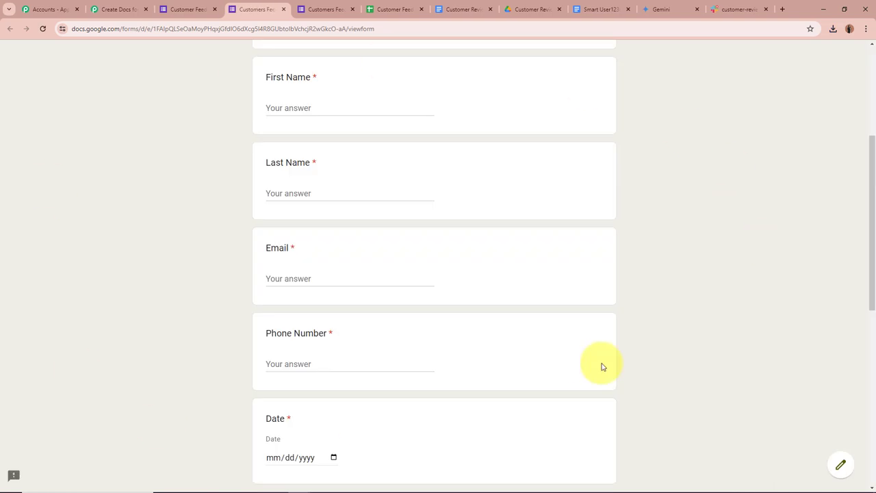
scroll(138, 245, "down", 2)
scroll(139, 245, "down", 2)
scroll(138, 245, "up", 3)
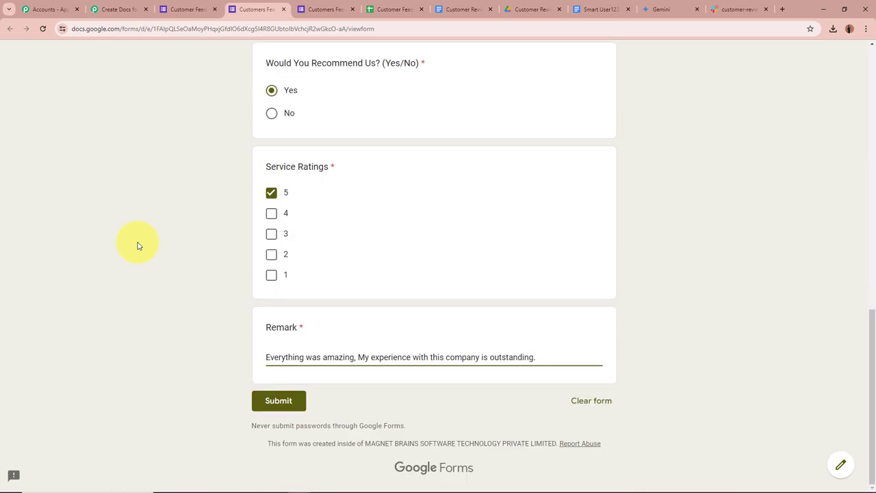
scroll(346, 268, "up", 6)
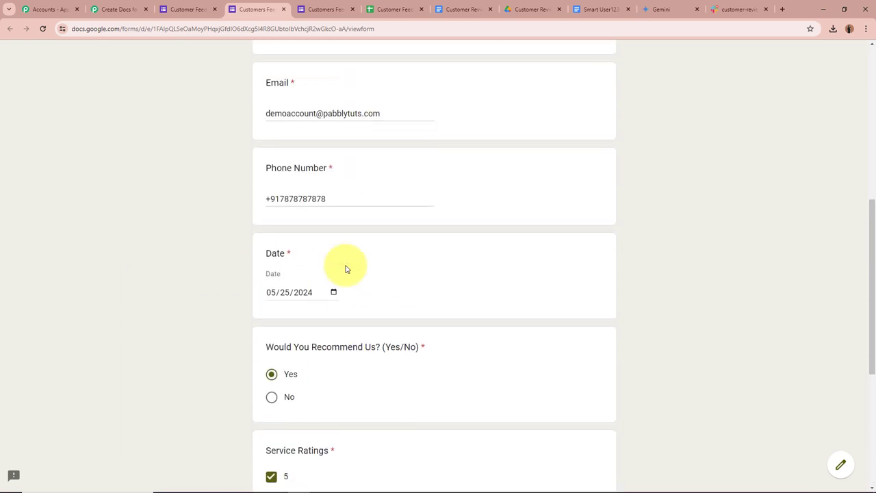
scroll(301, 117, "down", 1)
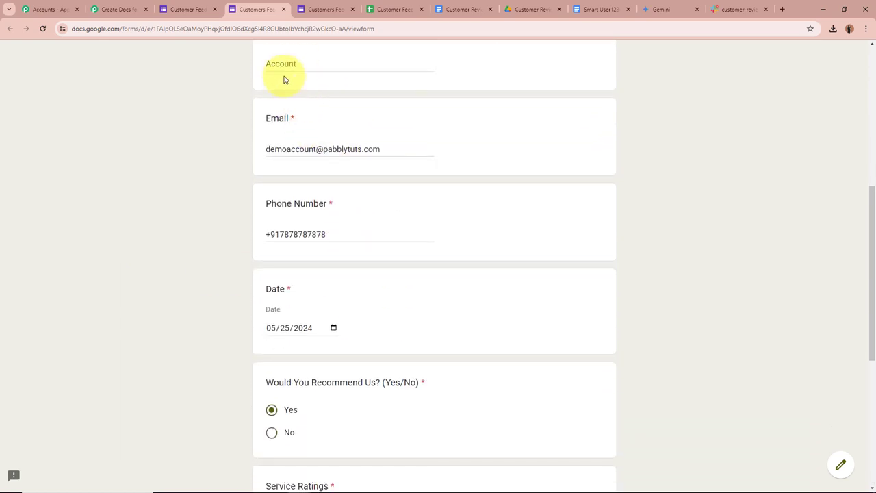
scroll(270, 123, "down", 1)
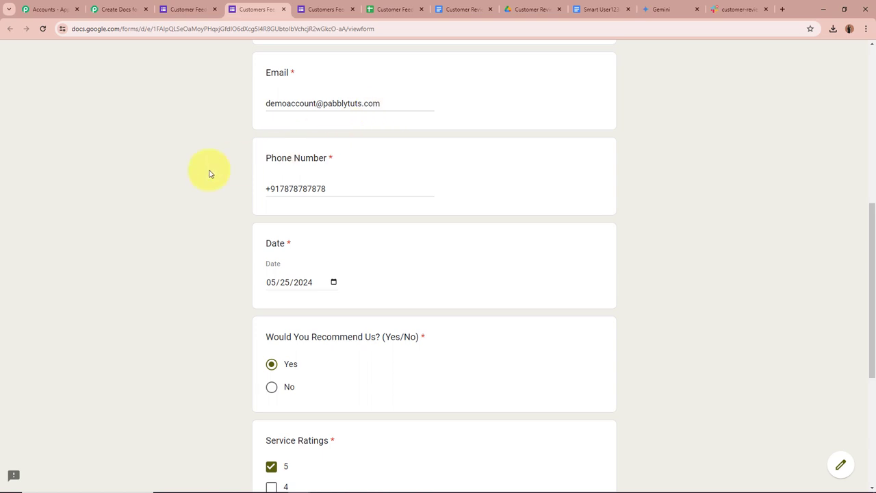
scroll(209, 172, "down", 1)
scroll(184, 137, "down", 2)
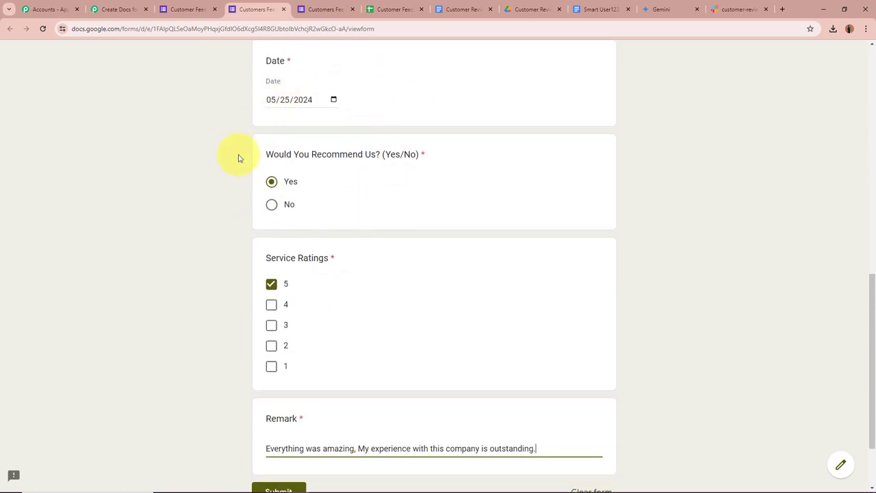
scroll(238, 158, "down", 1)
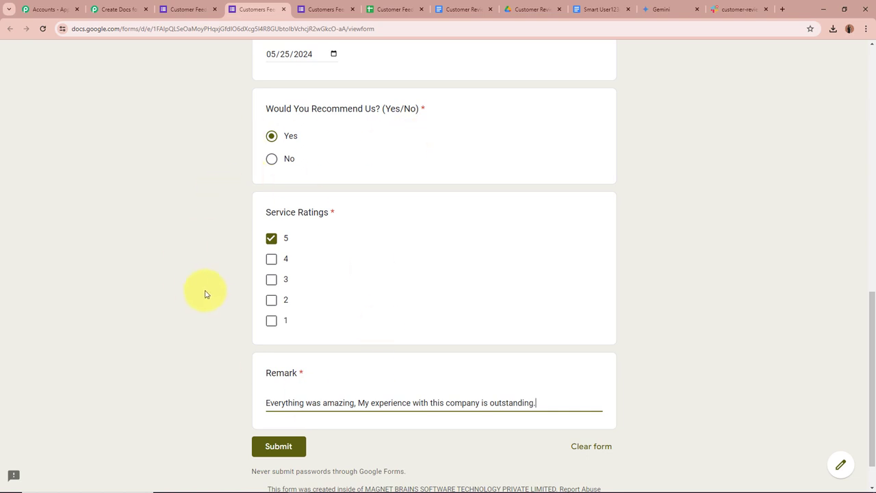
scroll(209, 293, "down", 1)
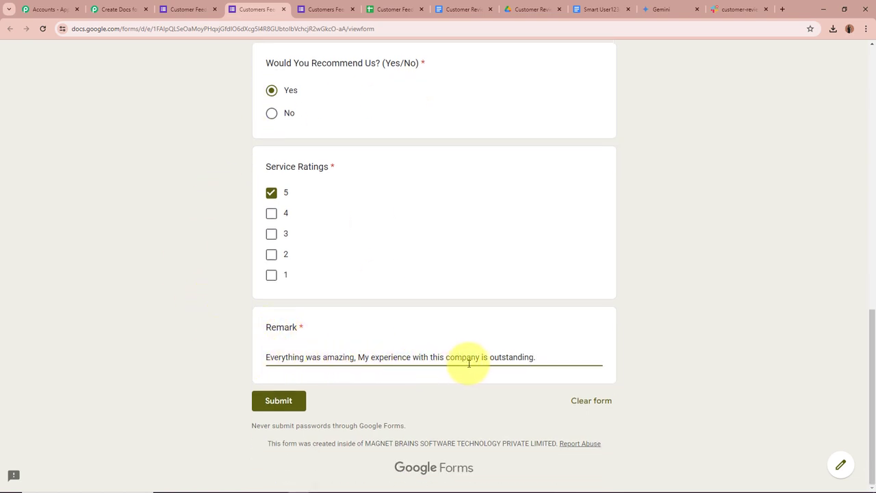
scroll(644, 354, "up", 3)
scroll(643, 354, "down", 3)
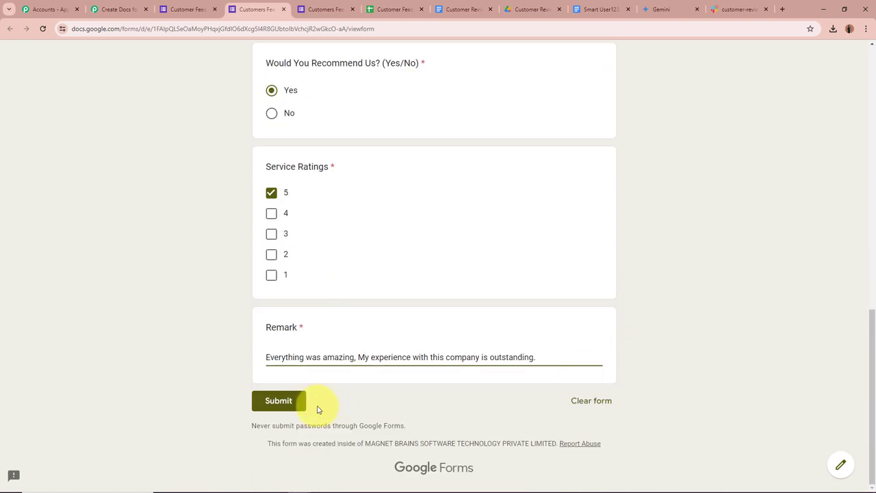
Step: Submit the feedback form and check the response-recorded confirmation
left_click(261, 402)
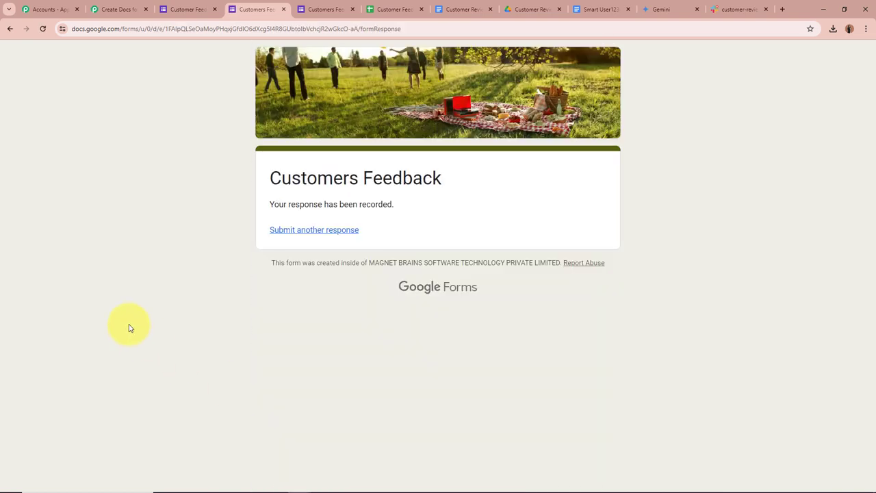
triple_click(287, 202)
left_click(192, 215)
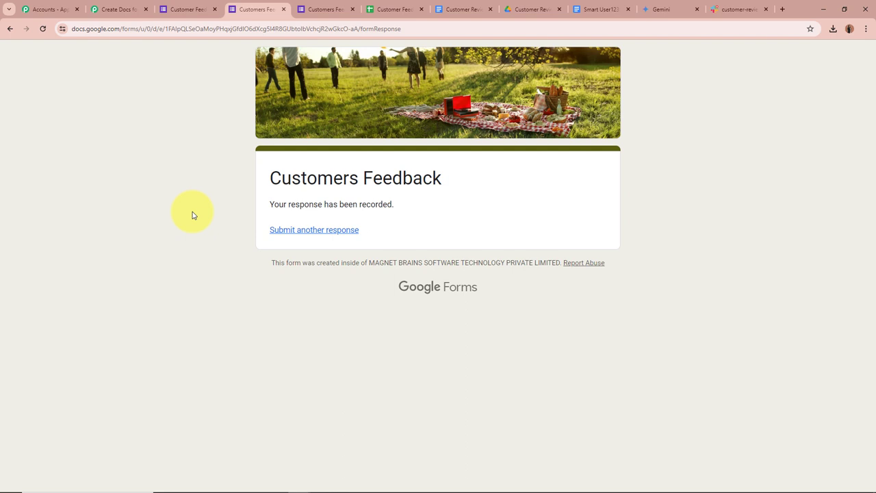
Step: Check the new message's name, contact number and date 5/25/2024, then download its PDF
left_click(739, 9)
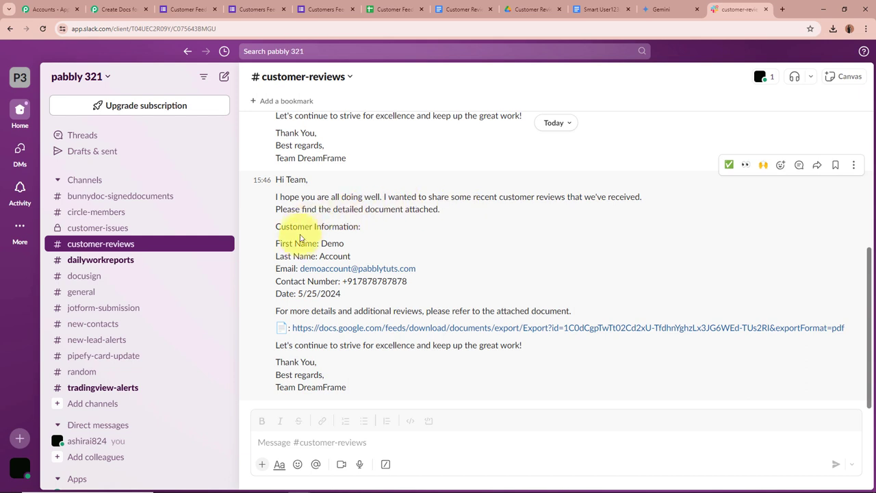
double_click(323, 247)
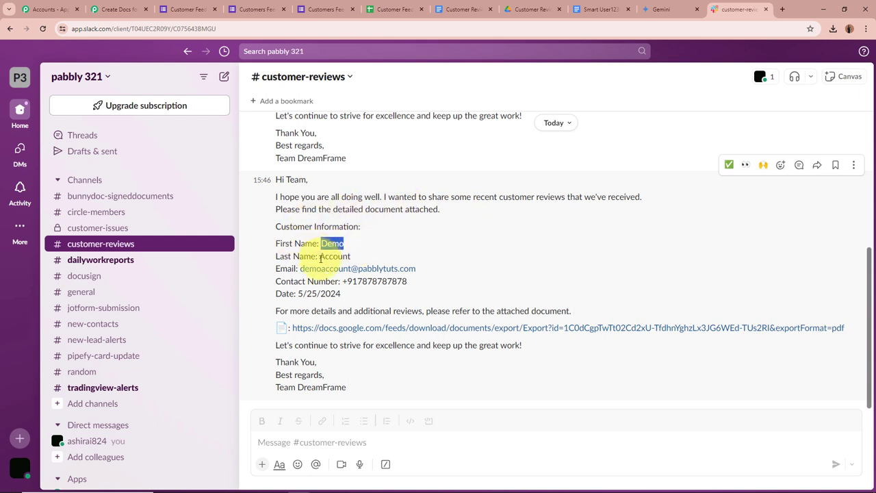
double_click(334, 256)
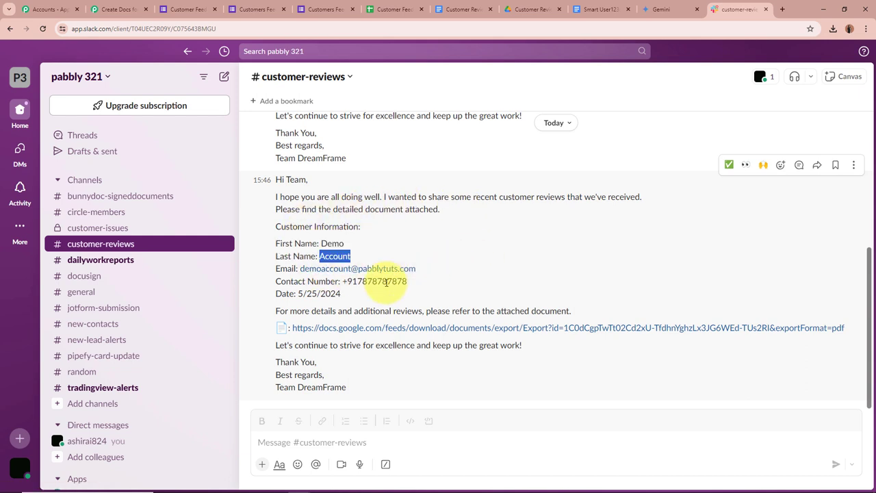
left_click_drag(342, 281, 372, 281)
left_click_drag(478, 287, 476, 295)
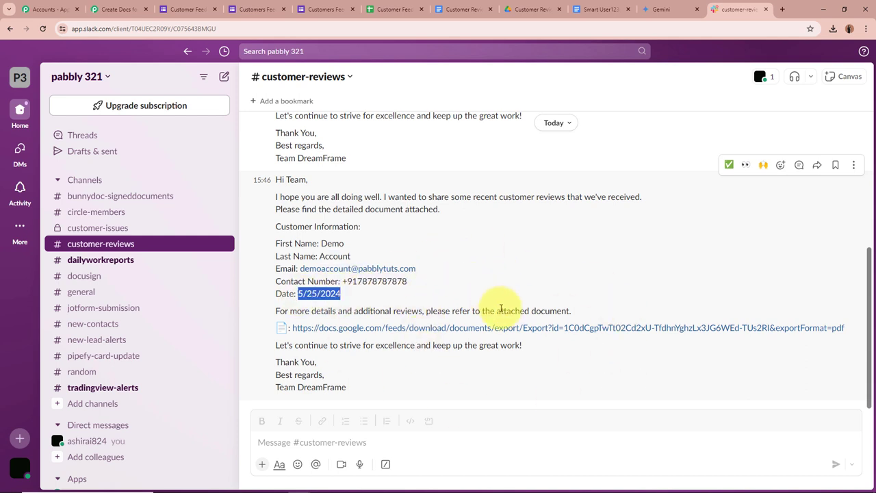
left_click(512, 328)
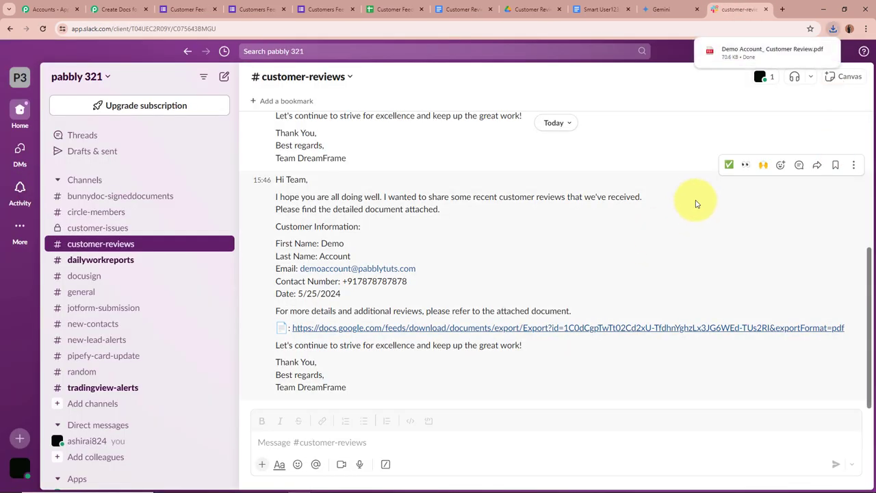
Step: Read the rating-5 Customer Review PDF's title and AI-written conclusion, then close it
left_click(734, 50)
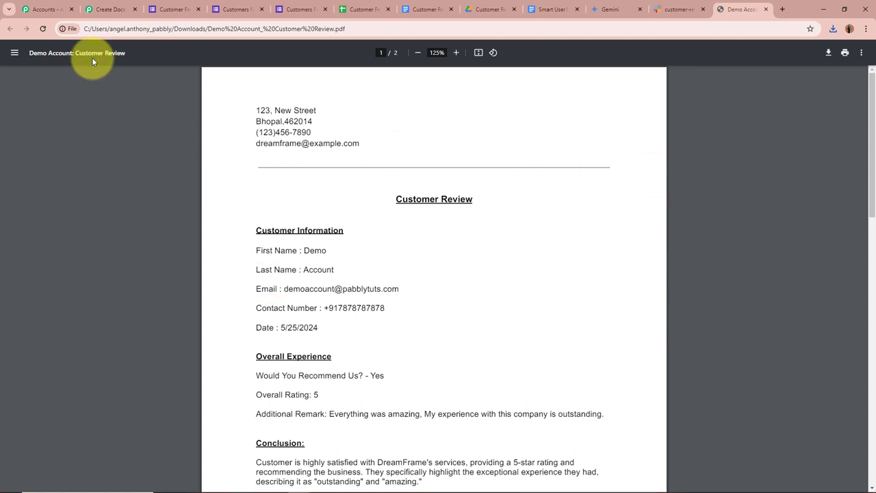
left_click_drag(16, 53, 190, 143)
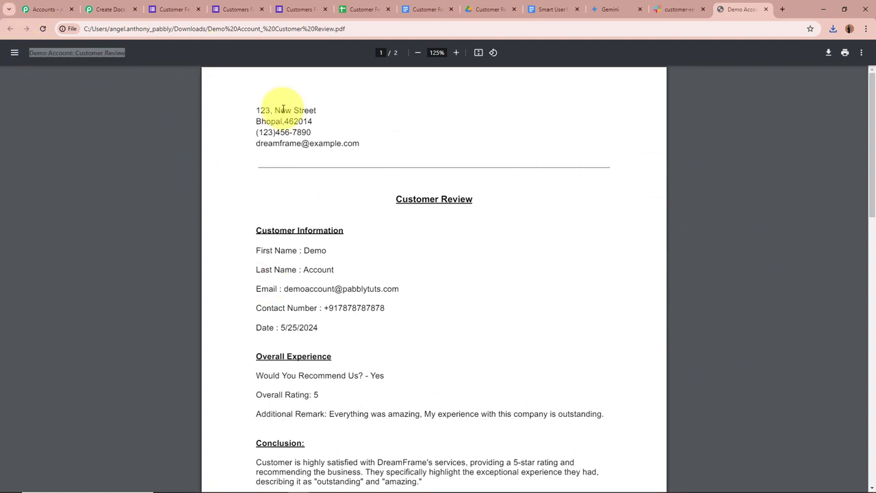
left_click(342, 29)
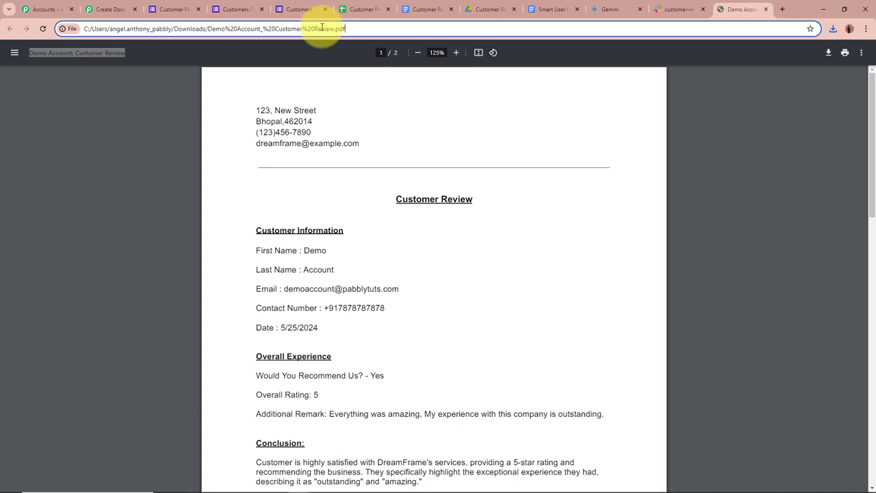
left_click(91, 50)
scroll(479, 274, "down", 1)
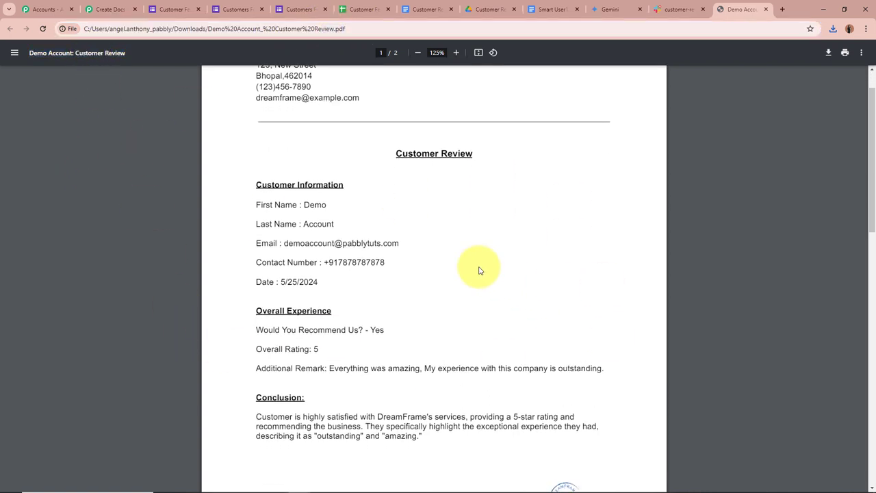
scroll(363, 258, "down", 1)
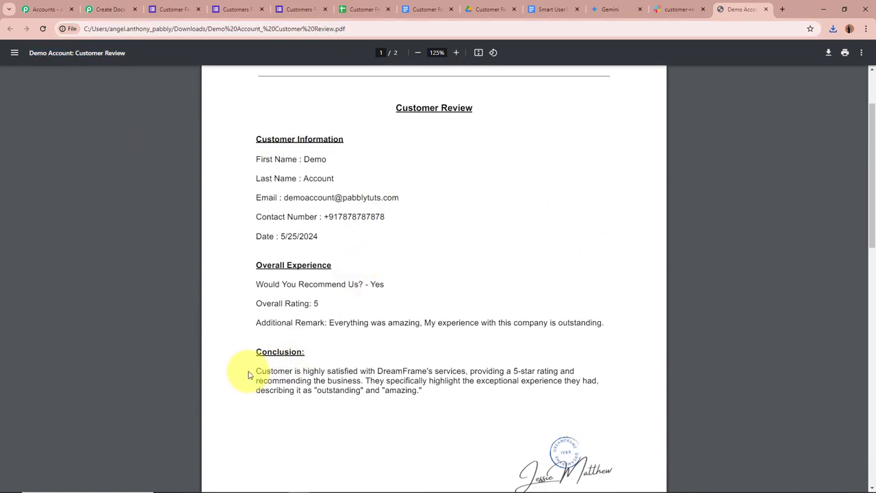
left_click_drag(235, 371, 470, 415)
left_click(445, 391)
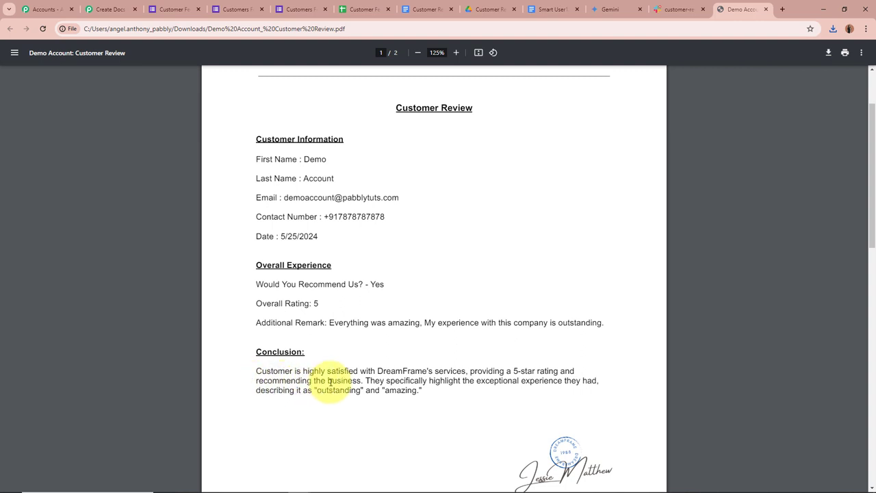
scroll(362, 381, "down", 1)
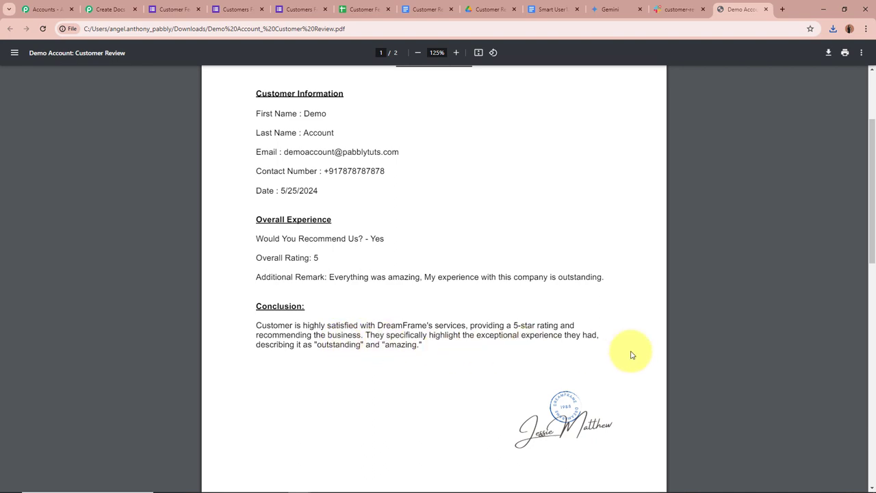
scroll(635, 352, "up", 3)
left_click(766, 9)
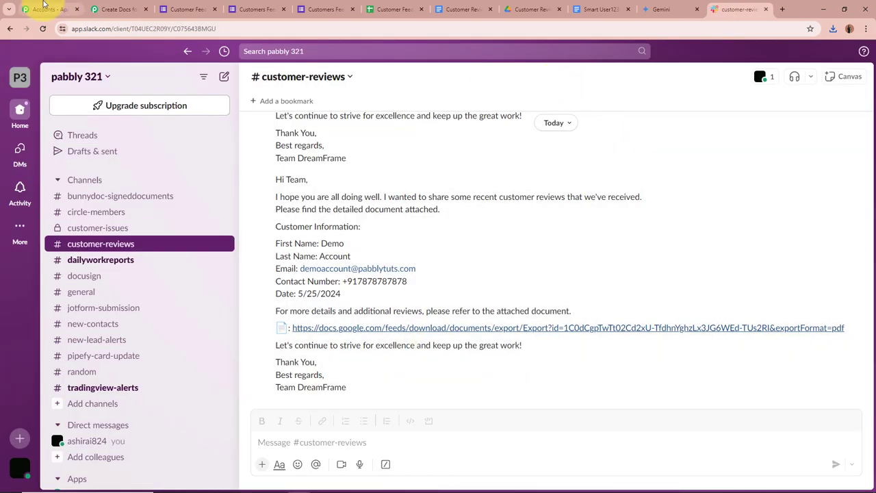
Step: Return to the Pabbly Connect workflow and review its five steps from top to bottom
left_click(113, 9)
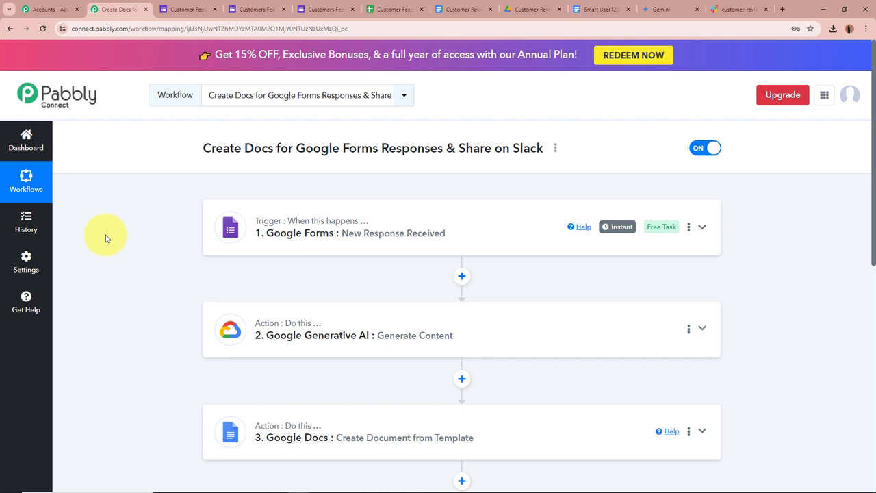
scroll(106, 238, "down", 3)
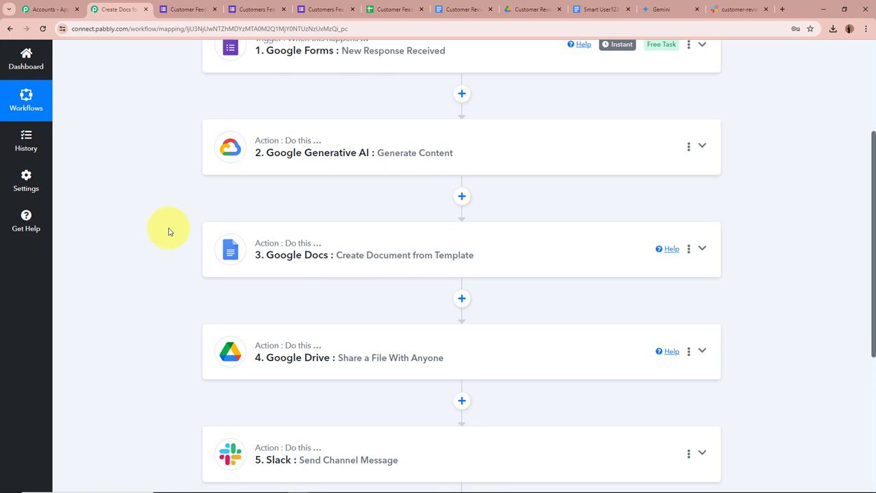
scroll(170, 231, "down", 2)
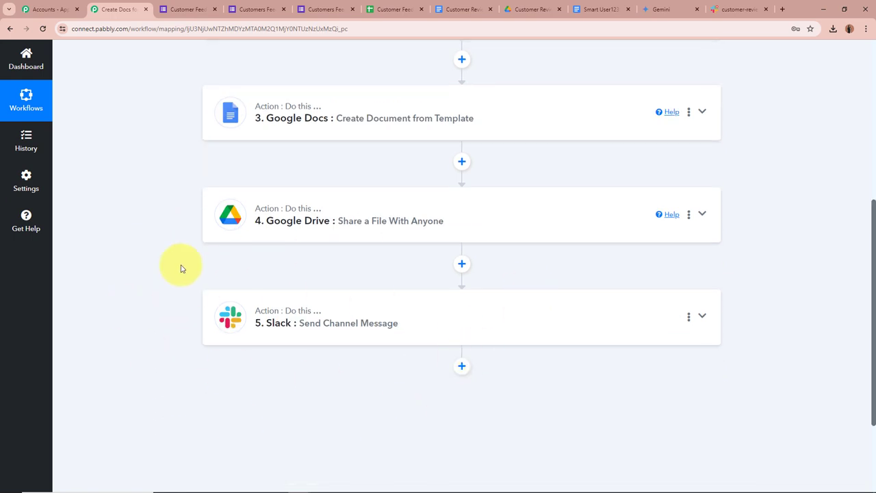
scroll(179, 271, "up", 5)
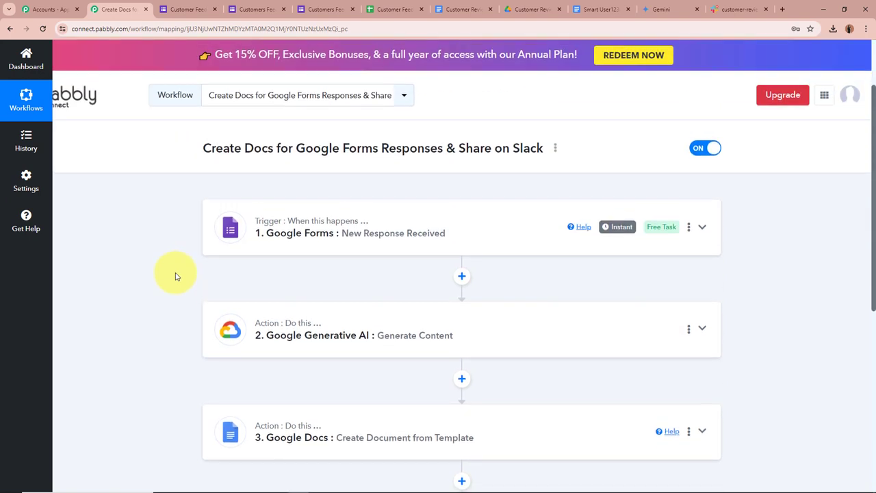